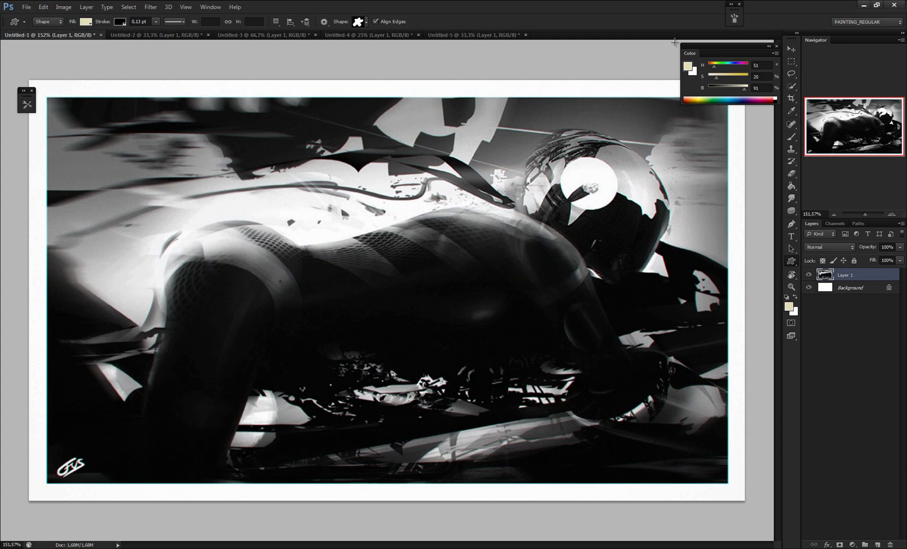
Step: Move the floating Color panel up so it clears the black-and-white artwork
{"action": "left_click_drag", "start_coordinate": [696, 51], "coordinate": [670, 23]}
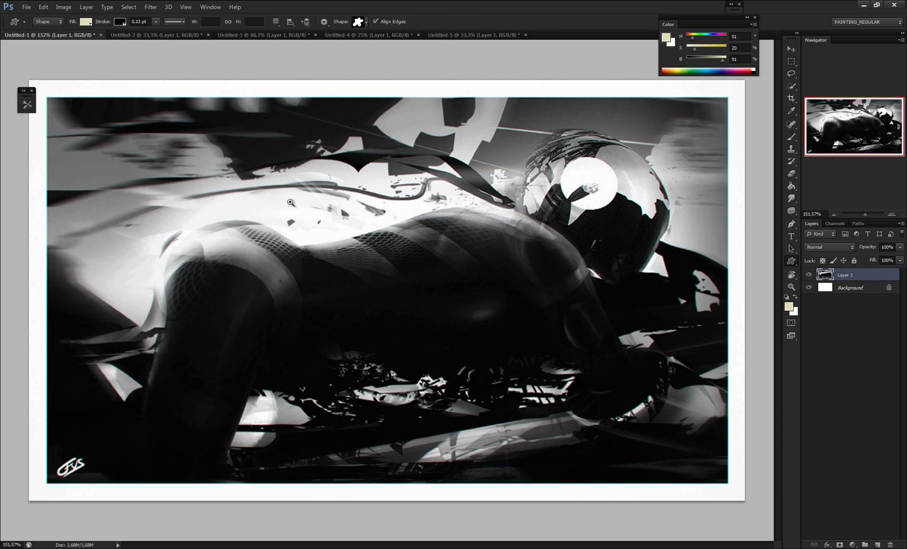
{"action": "mouse_move", "coordinate": [292, 205]}
{"action": "left_mouse_down"}
{"action": "mouse_move", "coordinate": [273, 213]}
{"action": "mouse_move", "coordinate": [290, 218]}
{"action": "left_mouse_up"}
Step: Look through the open source photos of the mountain, forest river, rock arch and motorcycle engine
{"action": "left_click", "coordinate": [138, 33]}
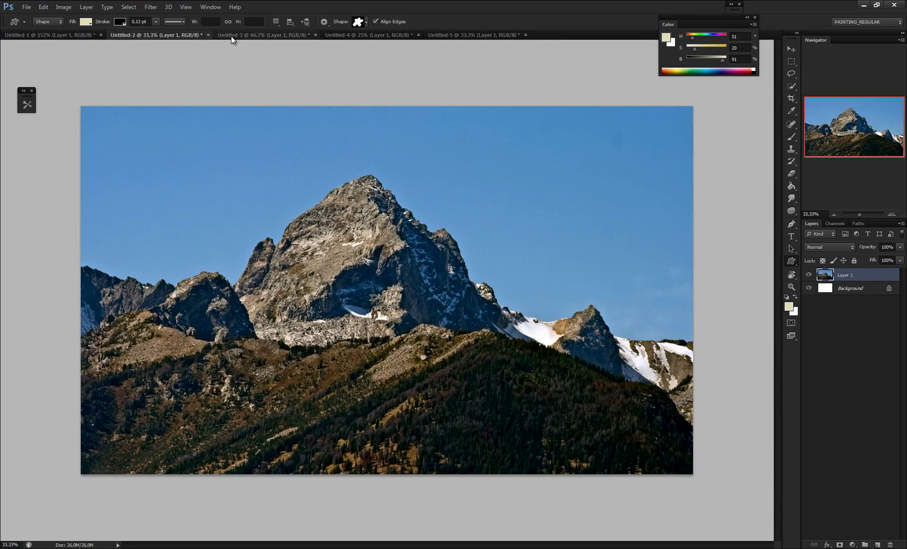
{"action": "left_click", "coordinate": [304, 35]}
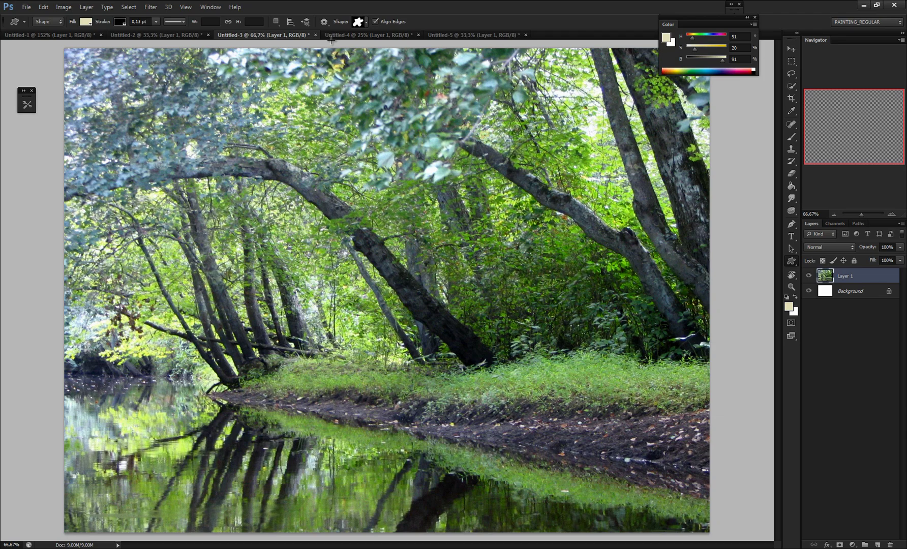
{"action": "left_click", "coordinate": [340, 36]}
{"action": "left_click", "coordinate": [454, 35]}
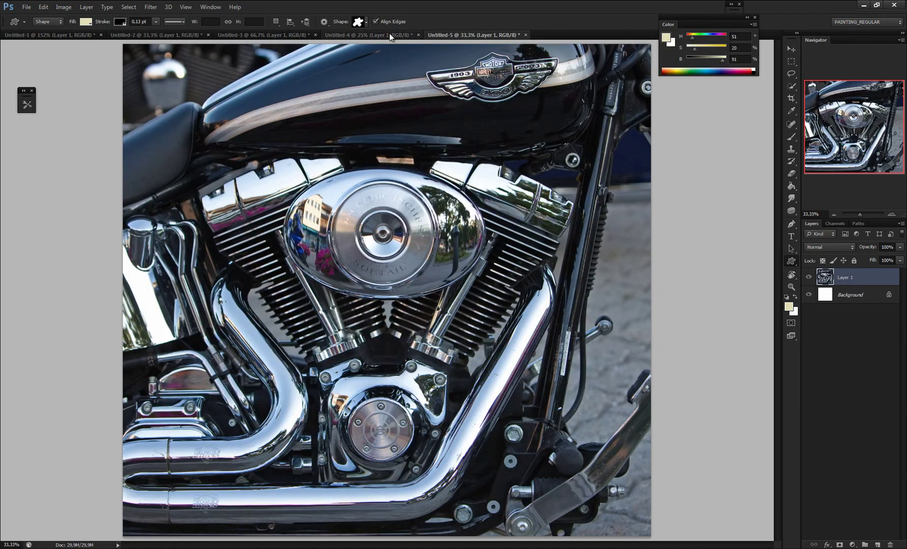
{"action": "left_click", "coordinate": [338, 34]}
{"action": "left_click", "coordinate": [254, 35]}
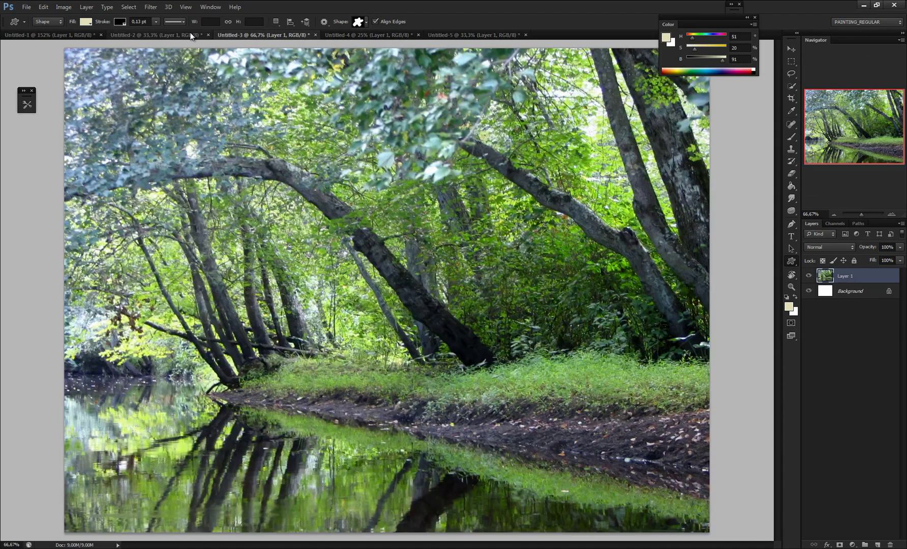
{"action": "left_click", "coordinate": [191, 36]}
{"action": "left_click", "coordinate": [247, 35]}
{"action": "scroll", "coordinate": [286, 124], "scroll_direction": "down", "scroll_amount": 2}
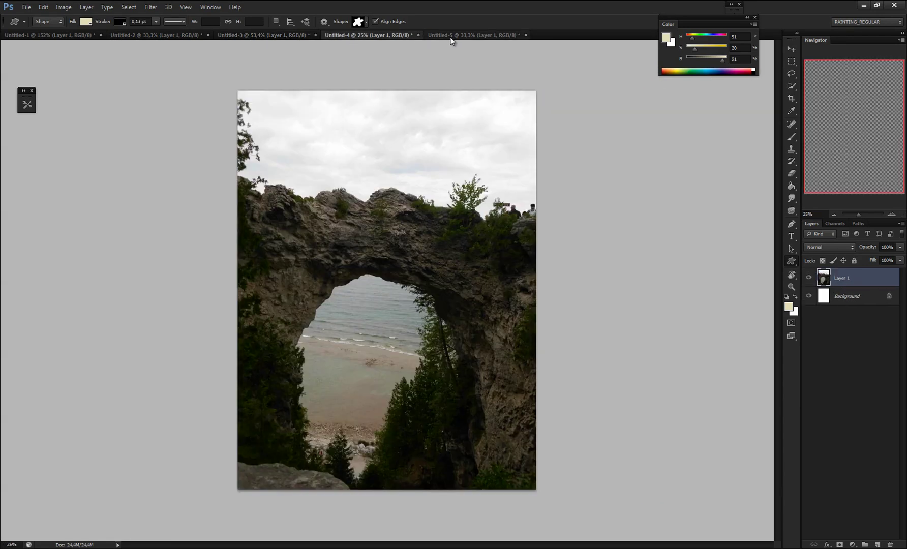
{"action": "left_click", "coordinate": [427, 35]}
{"action": "left_click", "coordinate": [192, 35]}
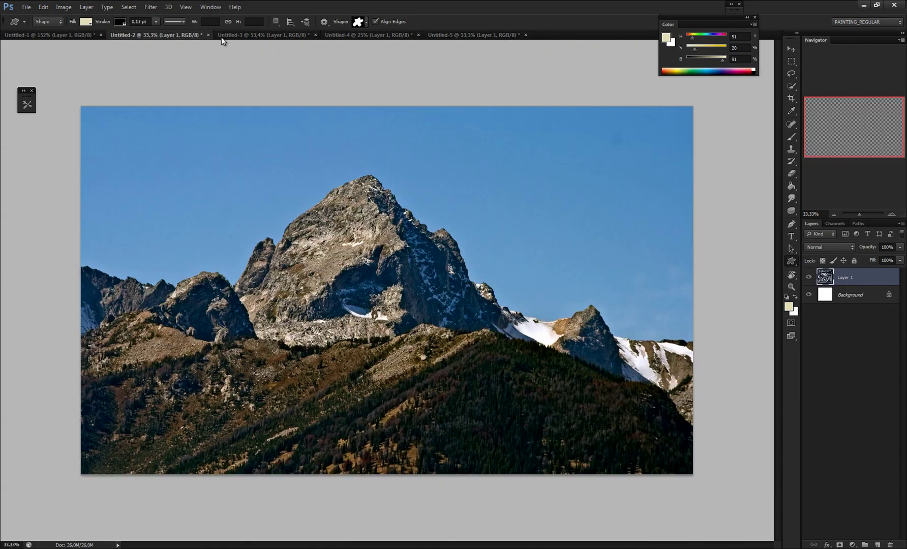
{"action": "left_click", "coordinate": [253, 35]}
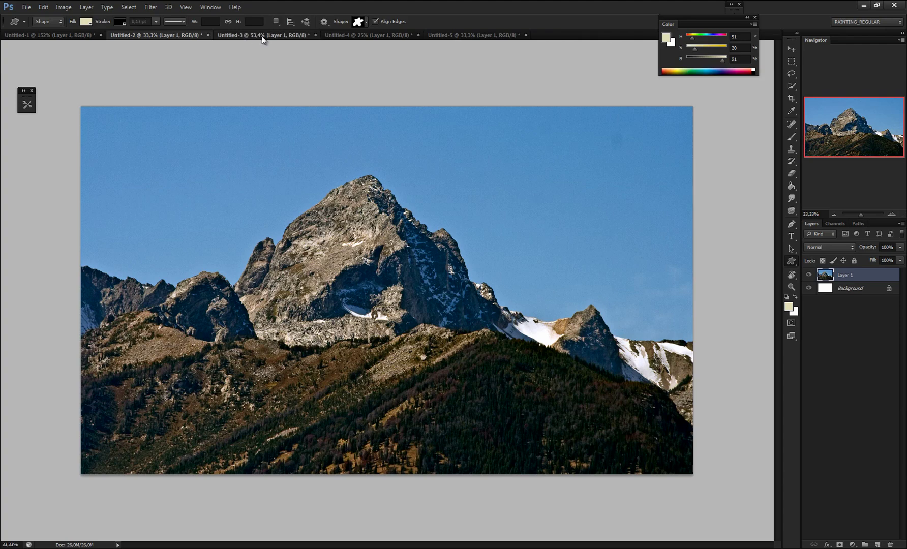
Step: Examine the rock arch photo up close, especially the rocky ridge against the sky
{"action": "left_click", "coordinate": [376, 35]}
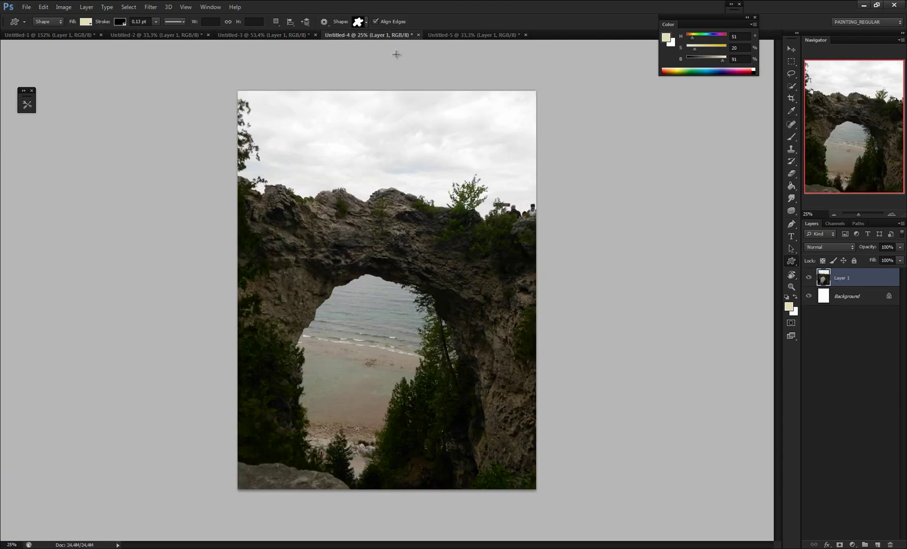
{"action": "left_click_drag", "start_coordinate": [397, 94], "coordinate": [406, 77]}
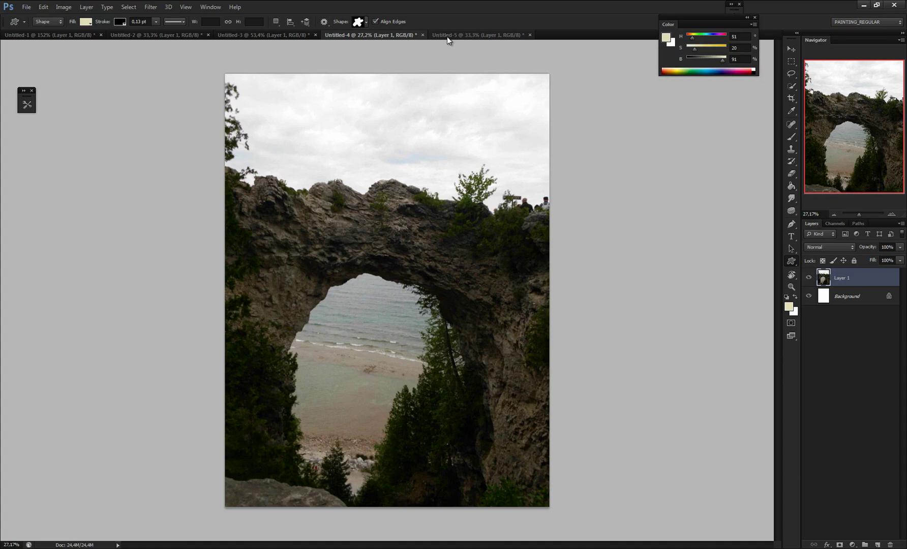
{"action": "left_click_drag", "start_coordinate": [362, 143], "coordinate": [400, 152]}
{"action": "left_click_drag", "start_coordinate": [372, 158], "coordinate": [379, 110]}
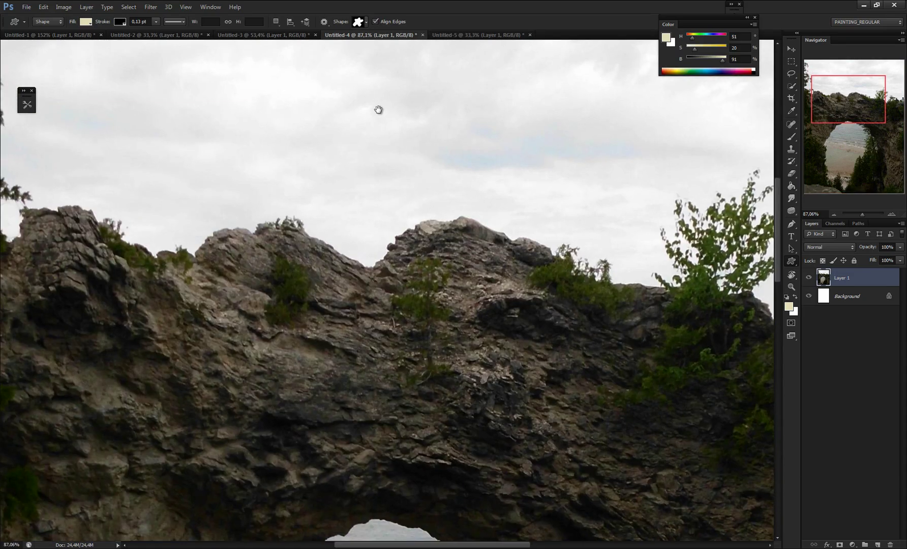
{"action": "scroll", "coordinate": [392, 165], "scroll_direction": "down", "scroll_amount": 3}
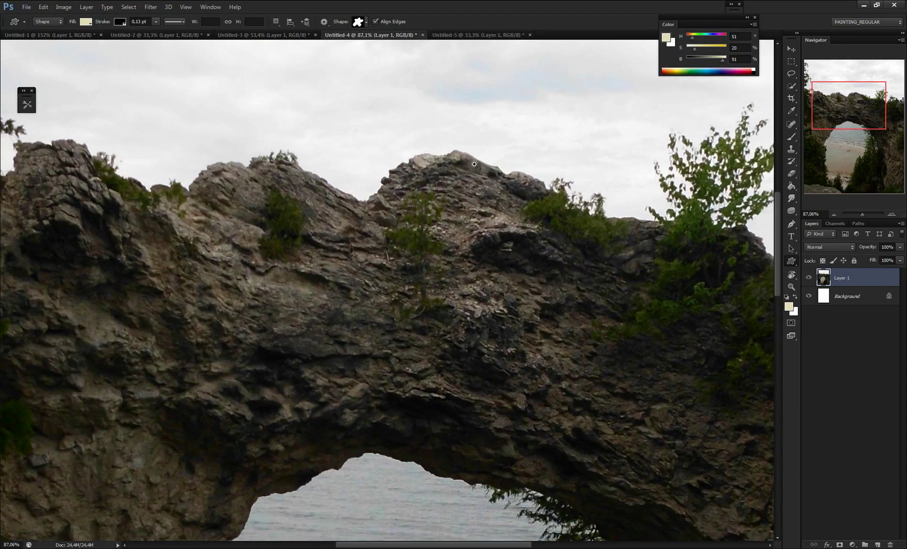
{"action": "scroll", "coordinate": [469, 183], "scroll_direction": "down", "scroll_amount": 4}
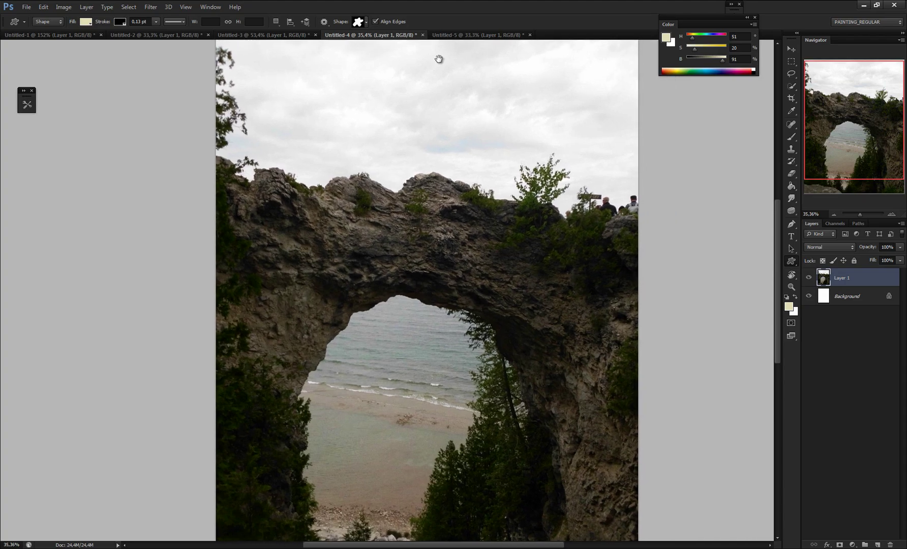
Step: Examine the motorcycle engine photo at different magnifications
{"action": "left_click", "coordinate": [463, 36]}
{"action": "scroll", "coordinate": [426, 153], "scroll_direction": "down", "scroll_amount": 1}
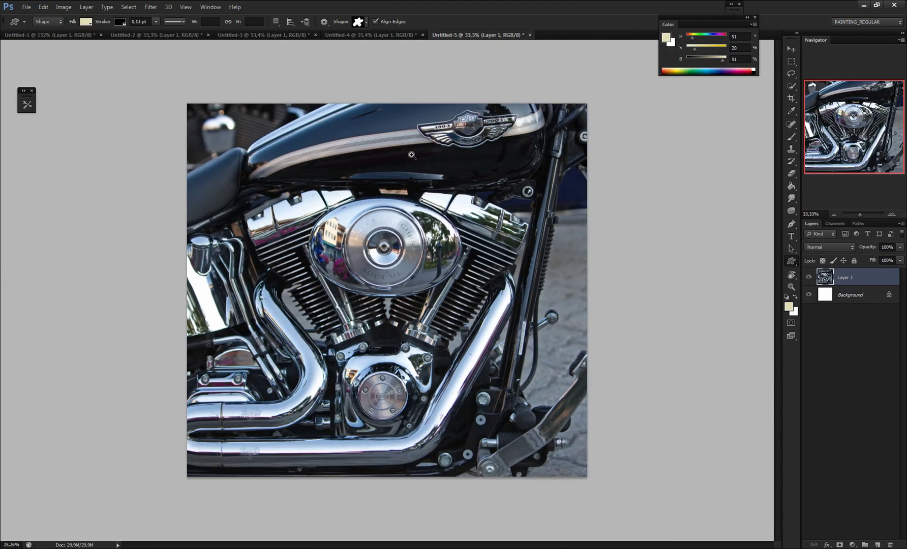
{"action": "scroll", "coordinate": [420, 160], "scroll_direction": "up", "scroll_amount": 1}
{"action": "scroll", "coordinate": [384, 163], "scroll_direction": "down", "scroll_amount": 2}
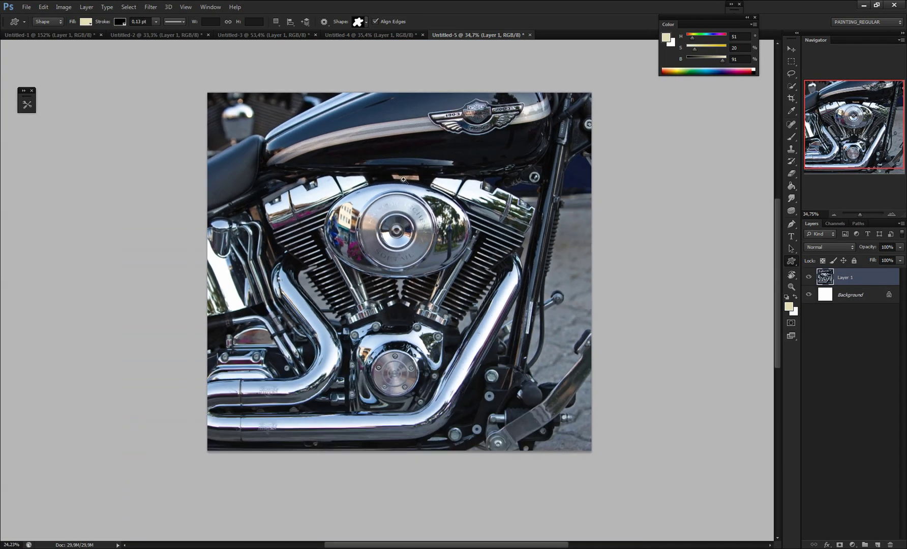
{"action": "scroll", "coordinate": [384, 163], "scroll_direction": "up", "scroll_amount": 1}
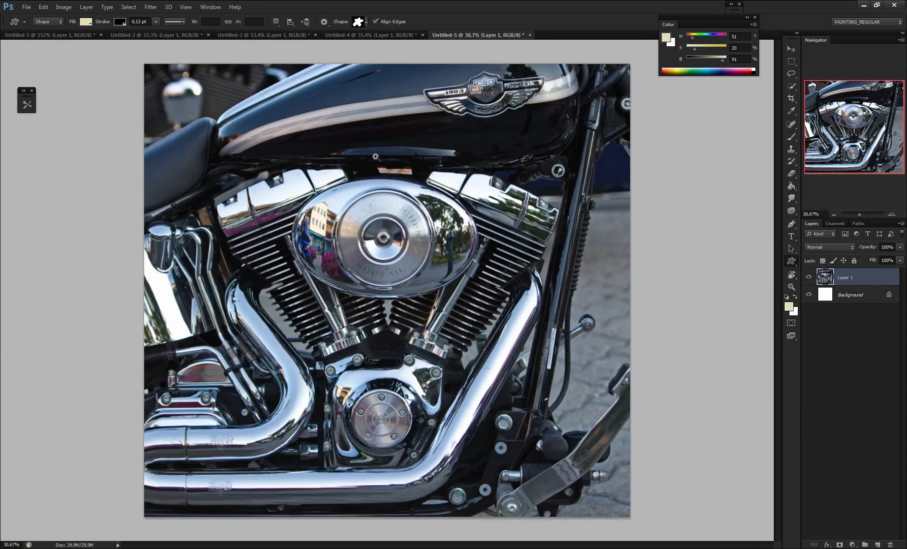
Step: Resize the mountain photo to 1000 pixels wide with proportions constrained
{"action": "left_click", "coordinate": [174, 34]}
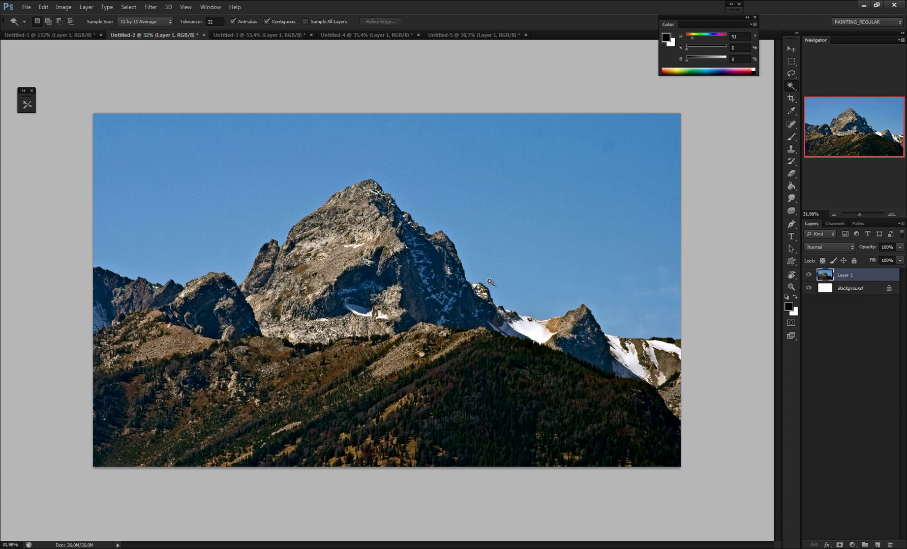
{"action": "scroll", "coordinate": [403, 233], "scroll_direction": "up", "scroll_amount": 1}
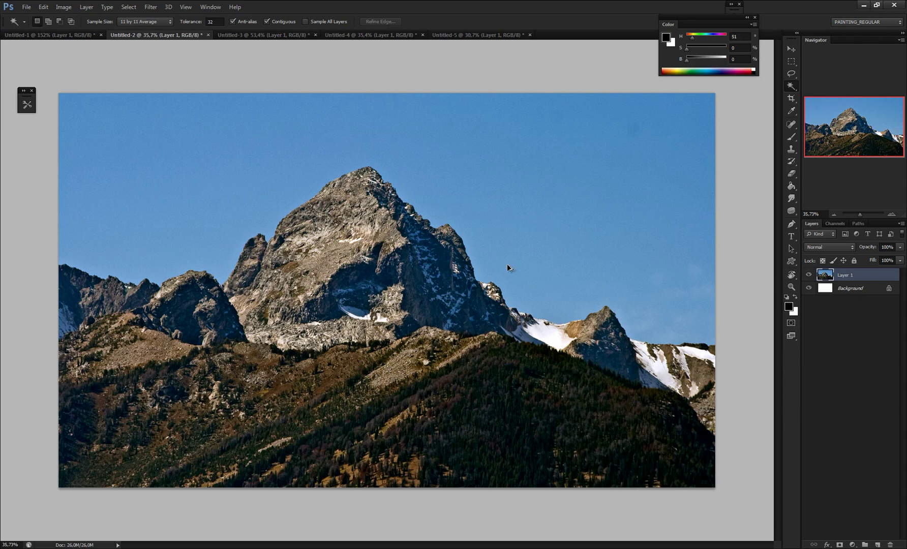
{"action": "key", "text": "ctrl+alt+i"}
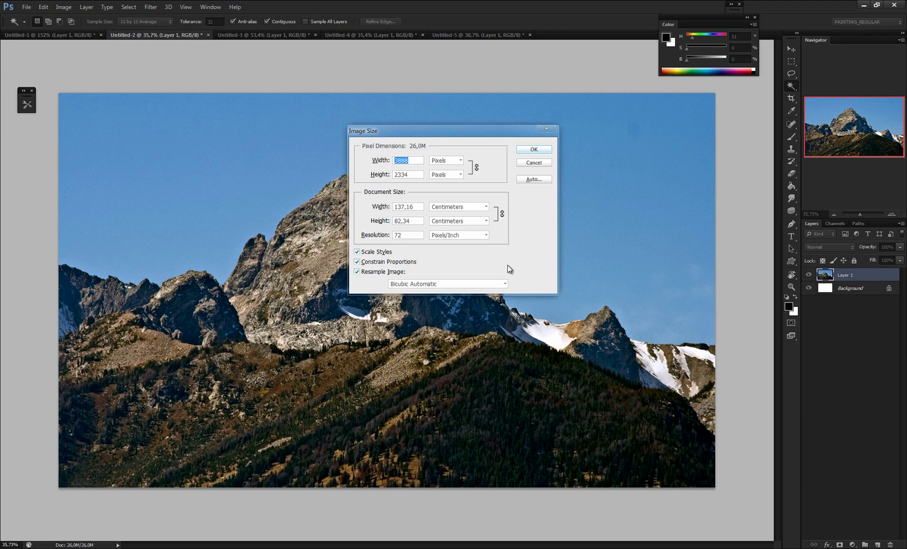
{"action": "type", "text": "1000"}
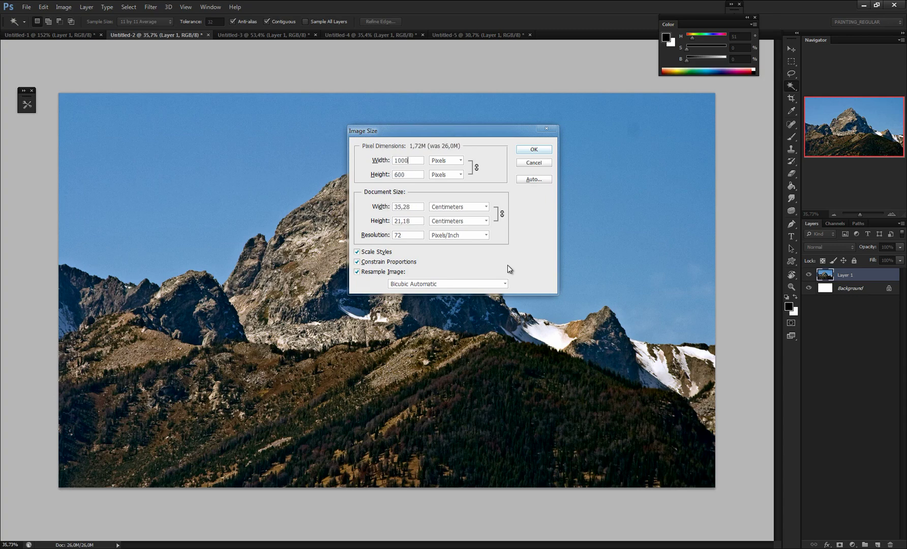
{"action": "key", "text": "Return"}
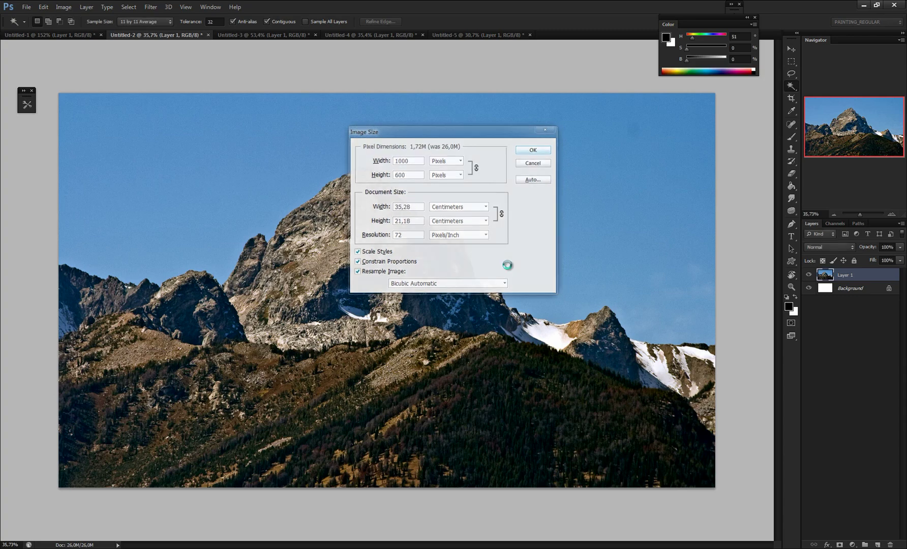
{"action": "left_click_drag", "start_coordinate": [434, 224], "coordinate": [409, 239]}
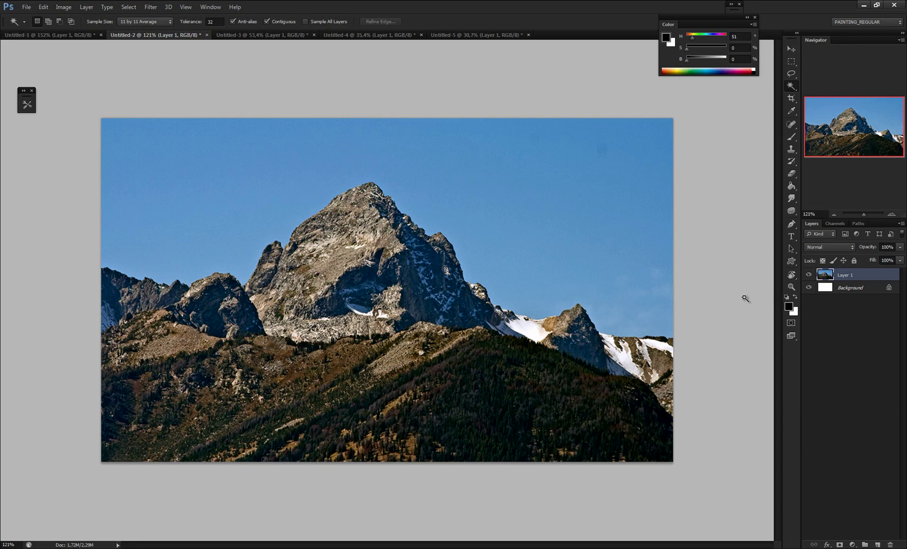
Step: Choose the Quick Selection tool, reduce its brush to size 57 and make the mountain photo layer active
{"action": "left_click", "coordinate": [859, 289]}
{"action": "left_click", "coordinate": [860, 277]}
{"action": "left_click_drag", "start_coordinate": [793, 91], "coordinate": [834, 87]}
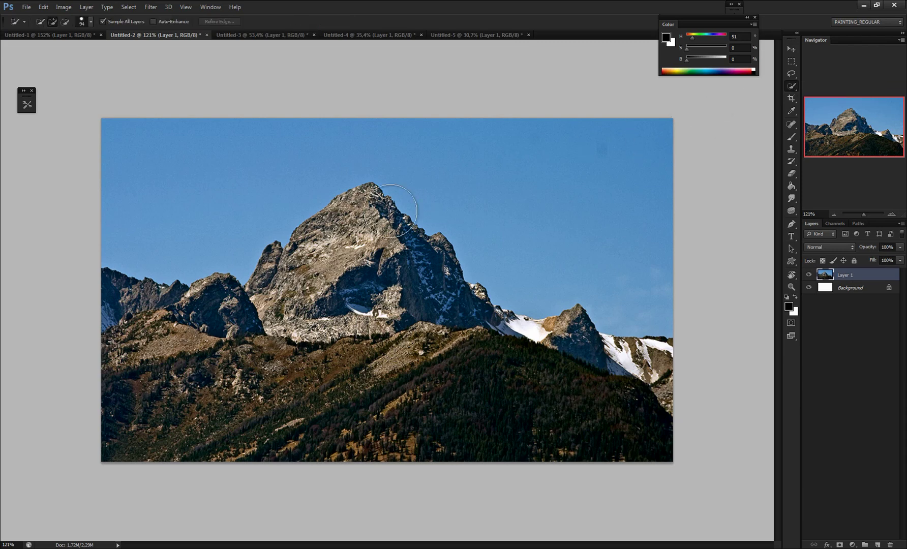
{"action": "left_click_drag", "start_coordinate": [353, 240], "coordinate": [337, 245]}
{"action": "left_click", "coordinate": [838, 307]}
{"action": "left_click", "coordinate": [842, 278]}
Step: Fully desaturate the mountain layer with a Hue/Saturation adjustment
{"action": "key", "text": "ctrl+u"}
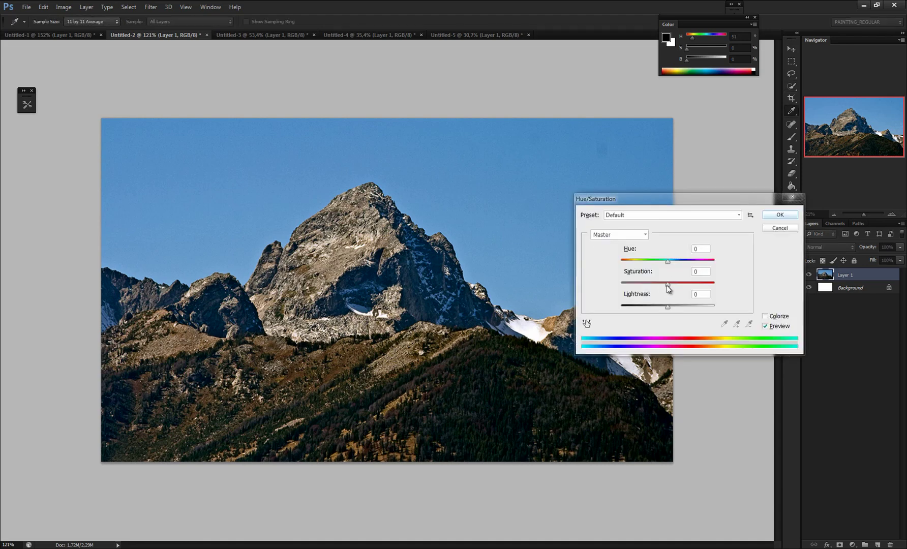
{"action": "left_click_drag", "start_coordinate": [668, 286], "coordinate": [622, 283]}
{"action": "left_click", "coordinate": [780, 214]}
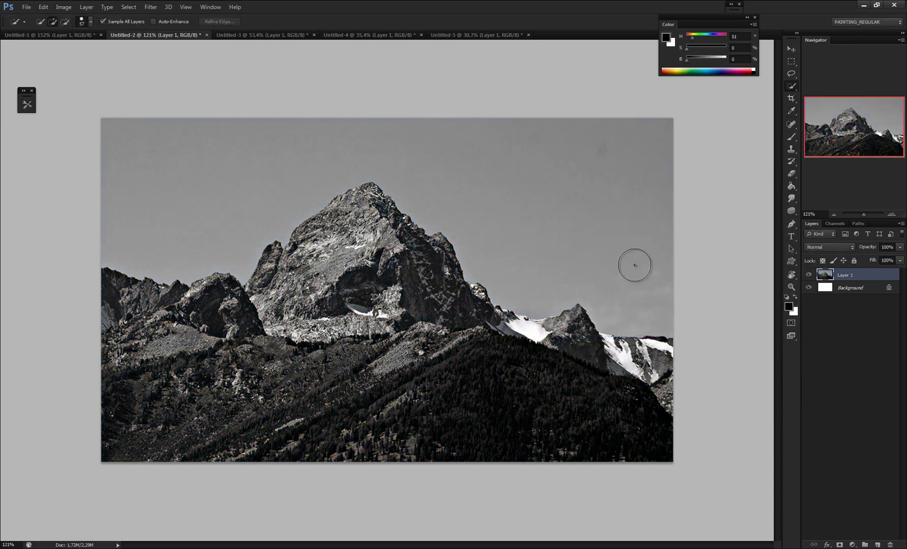
Step: Apply Levels to the mountain layer with input black 83 and white 85, adjusting the midtones for a stark black-and-white image
{"action": "key", "text": "ctrl+l"}
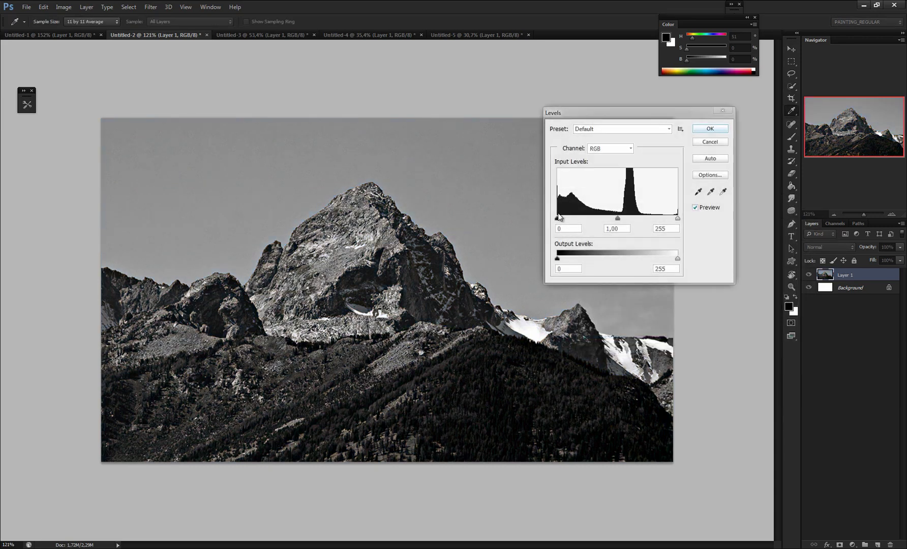
{"action": "left_click_drag", "start_coordinate": [559, 220], "coordinate": [578, 220]}
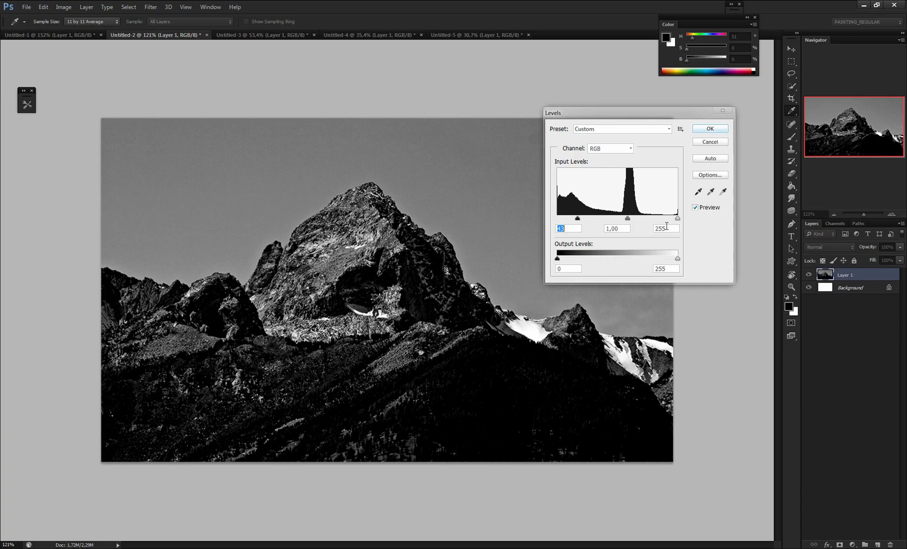
{"action": "left_click_drag", "start_coordinate": [678, 219], "coordinate": [601, 224]}
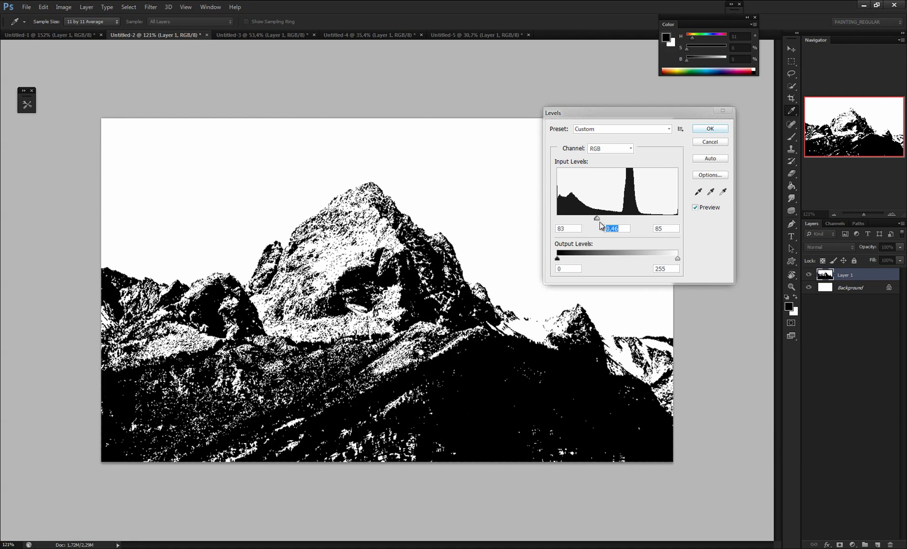
{"action": "key", "text": "shift+Tab"}
{"action": "left_click", "coordinate": [558, 258]}
{"action": "left_click", "coordinate": [599, 219]}
{"action": "left_click_drag", "start_coordinate": [599, 220], "coordinate": [592, 221]}
{"action": "left_click", "coordinate": [717, 129]}
Step: Select part of the mountain with the Quick Selection tool, reducing its brush to size 10
{"action": "key", "text": "w"}
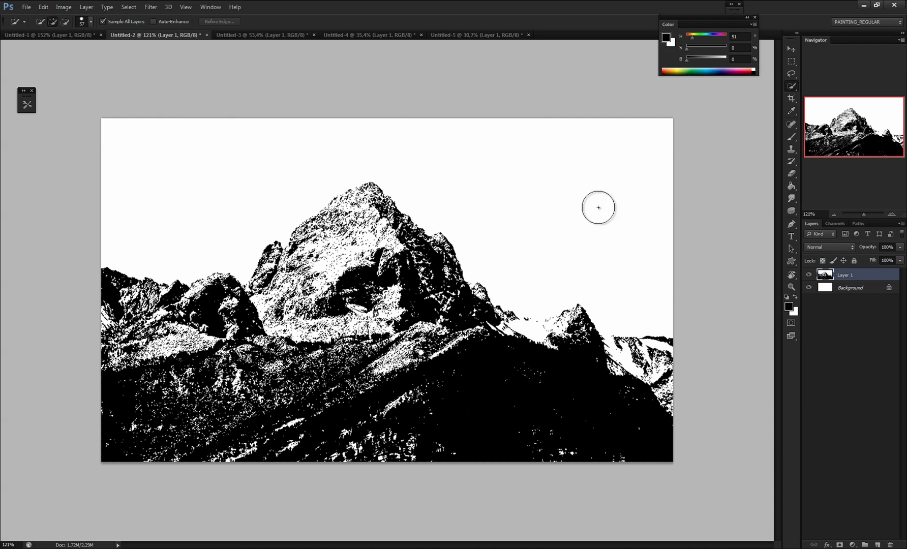
{"action": "left_click_drag", "start_coordinate": [385, 257], "coordinate": [373, 257]}
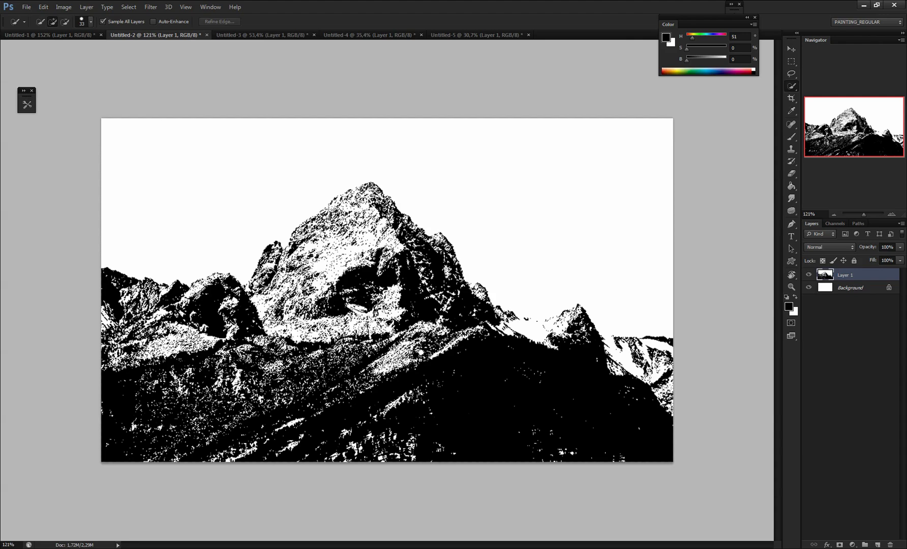
{"action": "mouse_move", "coordinate": [261, 275]}
{"action": "left_mouse_down"}
{"action": "mouse_move", "coordinate": [305, 305]}
{"action": "mouse_move", "coordinate": [351, 306]}
{"action": "mouse_move", "coordinate": [390, 283]}
{"action": "left_mouse_up"}
{"action": "left_click_drag", "start_coordinate": [306, 178], "coordinate": [283, 202]}
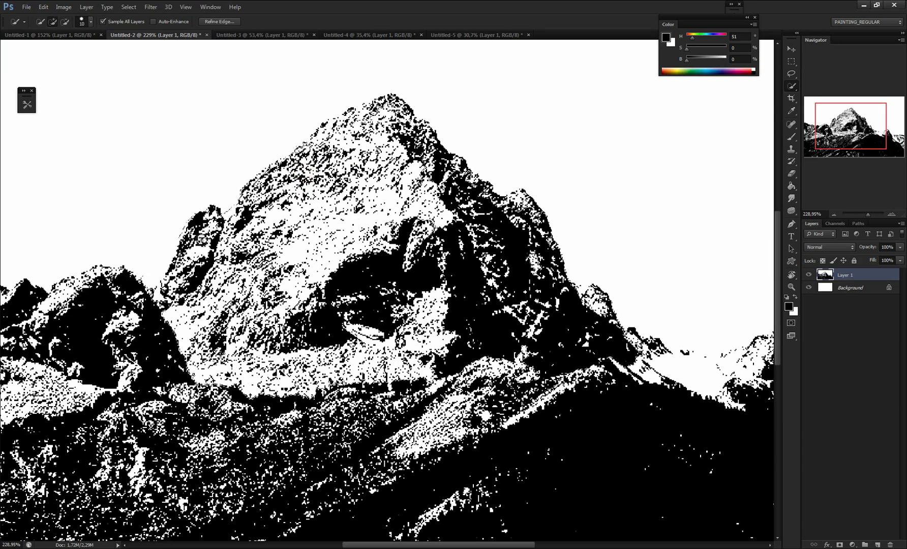
{"action": "scroll", "coordinate": [468, 302], "scroll_direction": "down", "scroll_amount": 2}
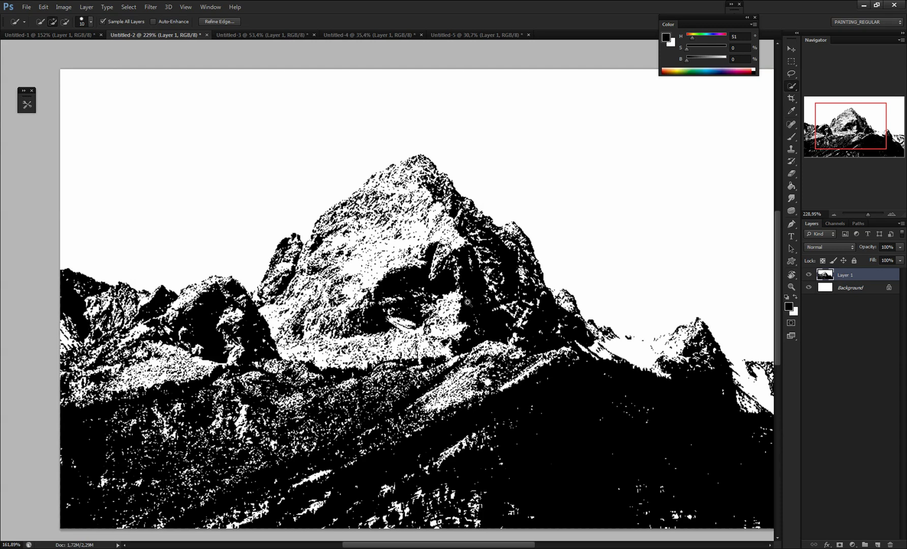
{"action": "scroll", "coordinate": [468, 302], "scroll_direction": "down", "scroll_amount": 2}
{"action": "scroll", "coordinate": [421, 280], "scroll_direction": "up", "scroll_amount": 2}
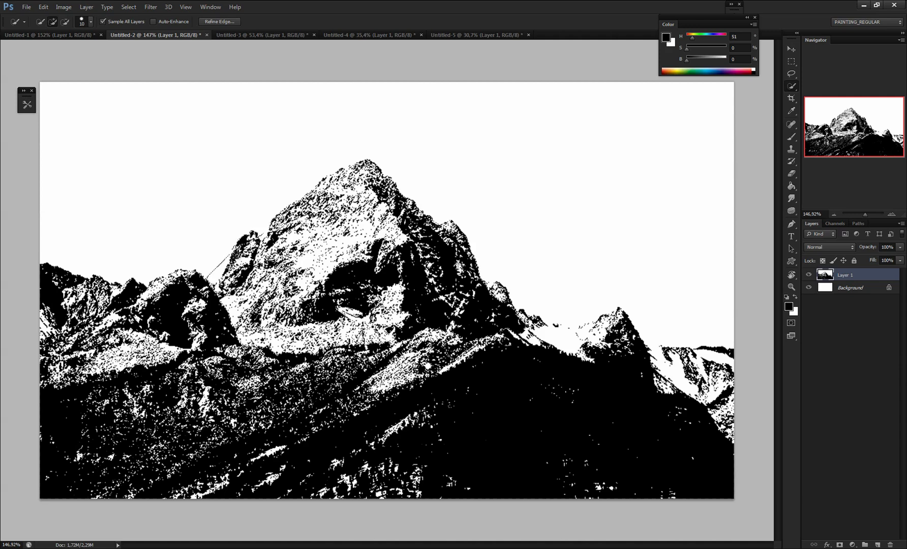
Step: Switch to the Magic Wand and remove the white areas from the mountain selection
{"action": "key", "text": "alt"}
{"action": "right_click", "coordinate": [795, 90]}
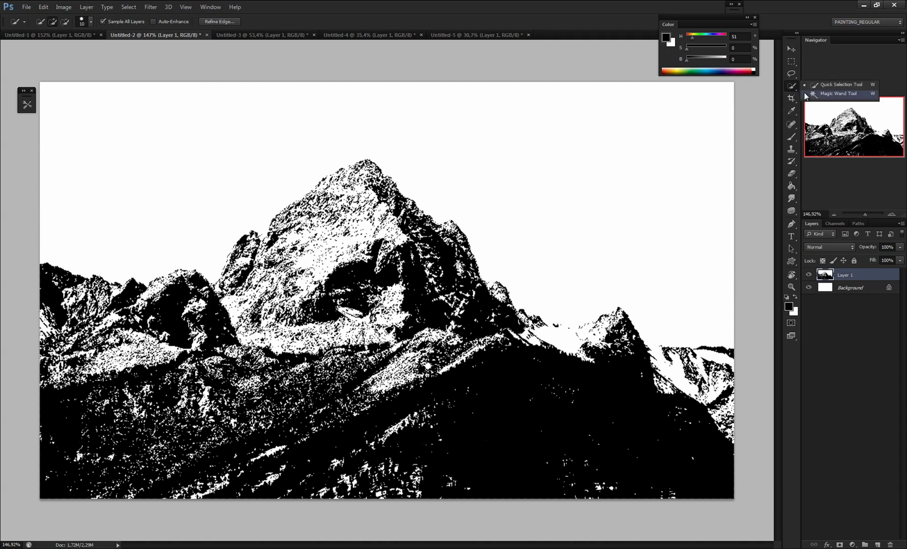
{"action": "left_click", "coordinate": [824, 97]}
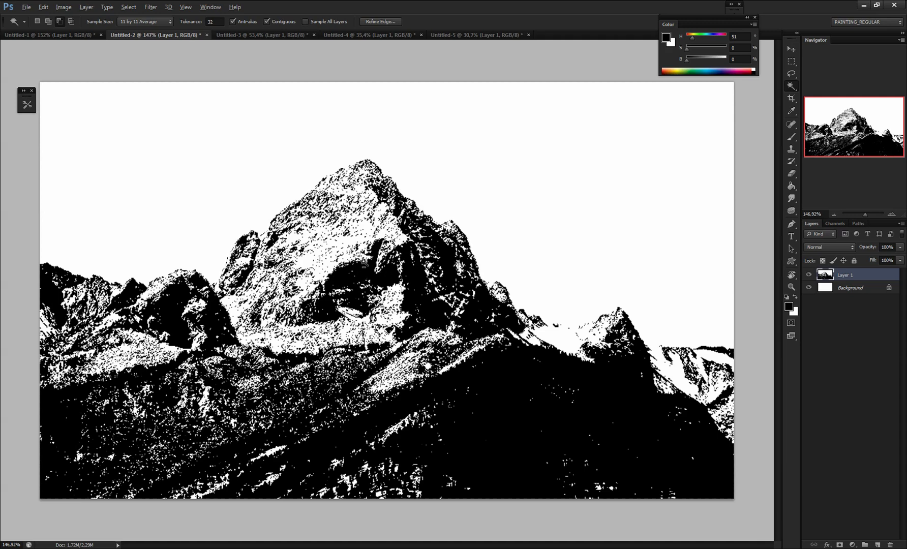
{"action": "left_click", "coordinate": [349, 243], "text": "alt"}
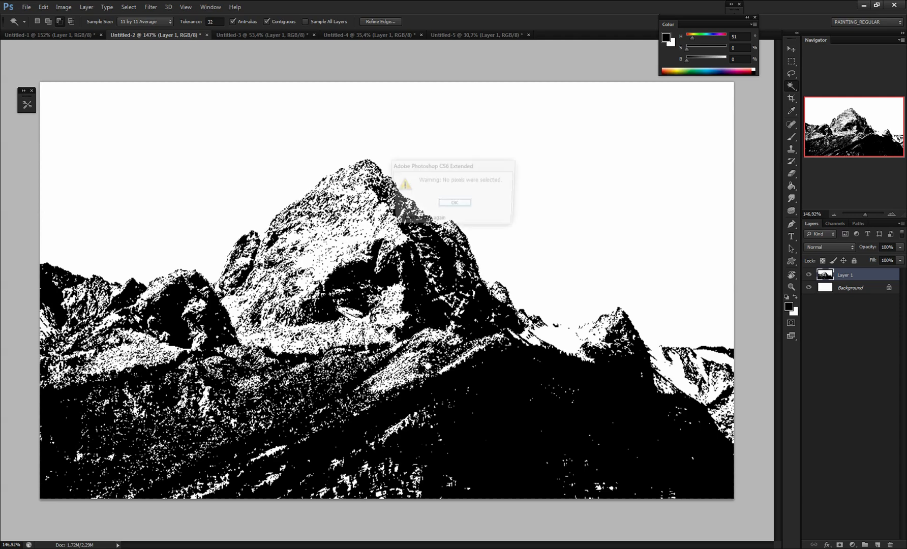
{"action": "left_click", "coordinate": [454, 205]}
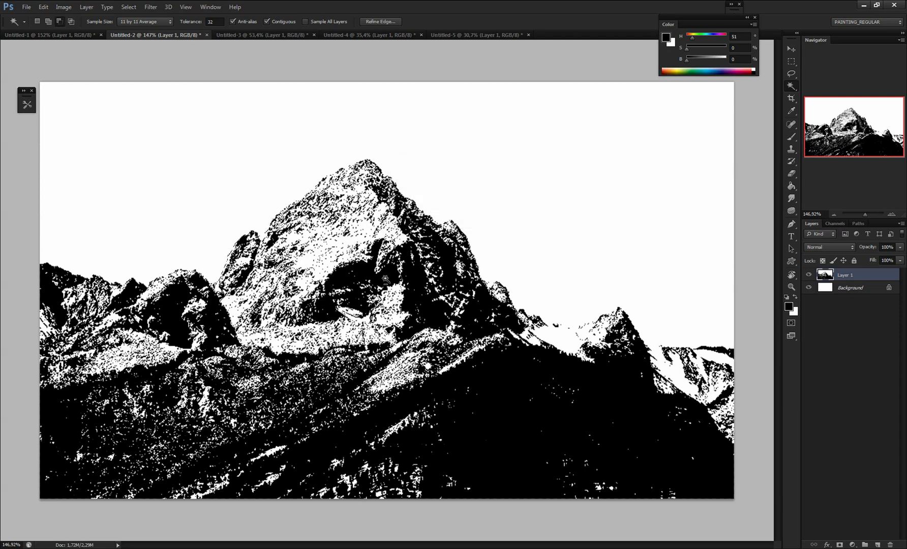
{"action": "left_click_drag", "start_coordinate": [398, 244], "coordinate": [445, 248]}
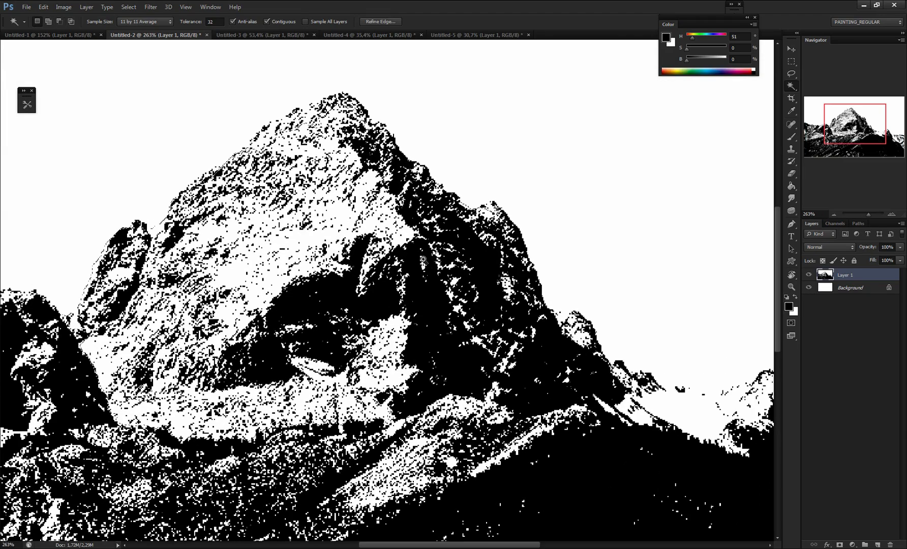
{"action": "scroll", "coordinate": [445, 247], "scroll_direction": "down", "scroll_amount": 4}
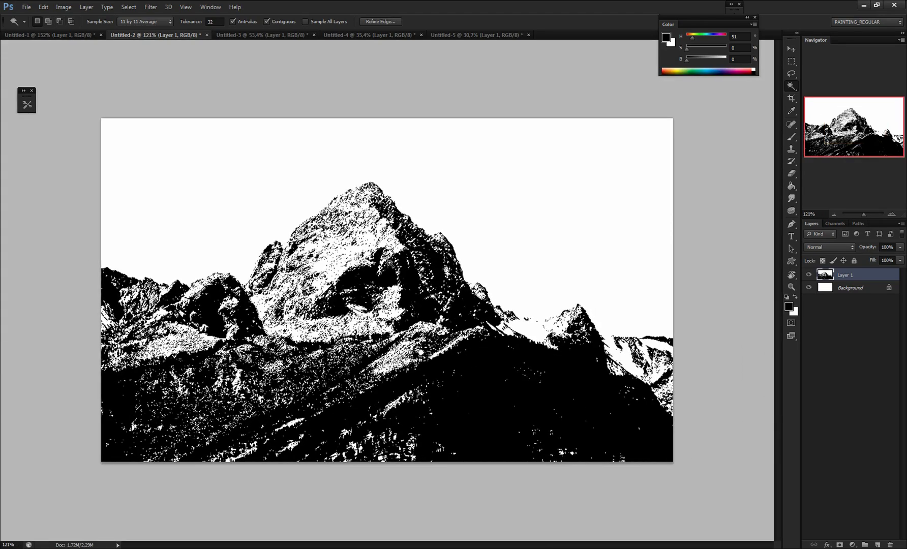
Step: Convert the mountain selection into a work path and define it as a custom shape under the default name
{"action": "left_click", "coordinate": [858, 224]}
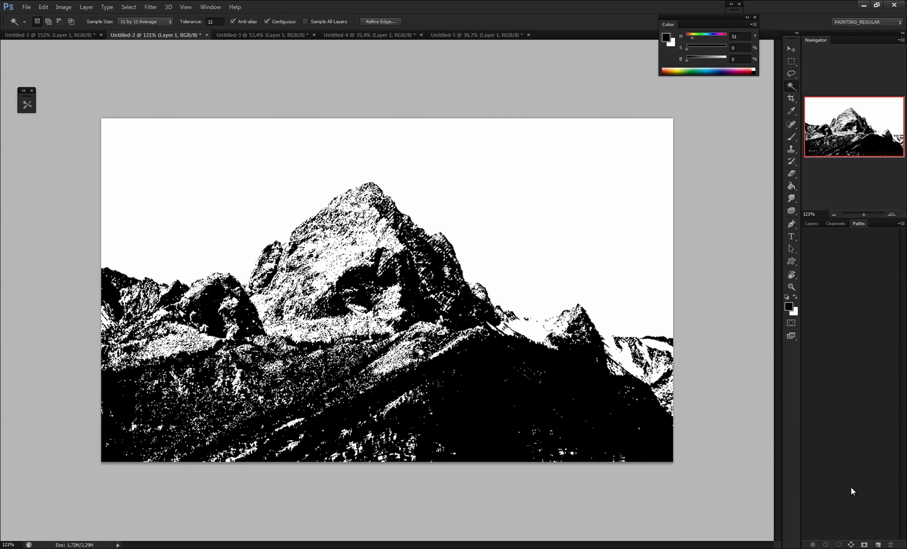
{"action": "left_click", "coordinate": [852, 545]}
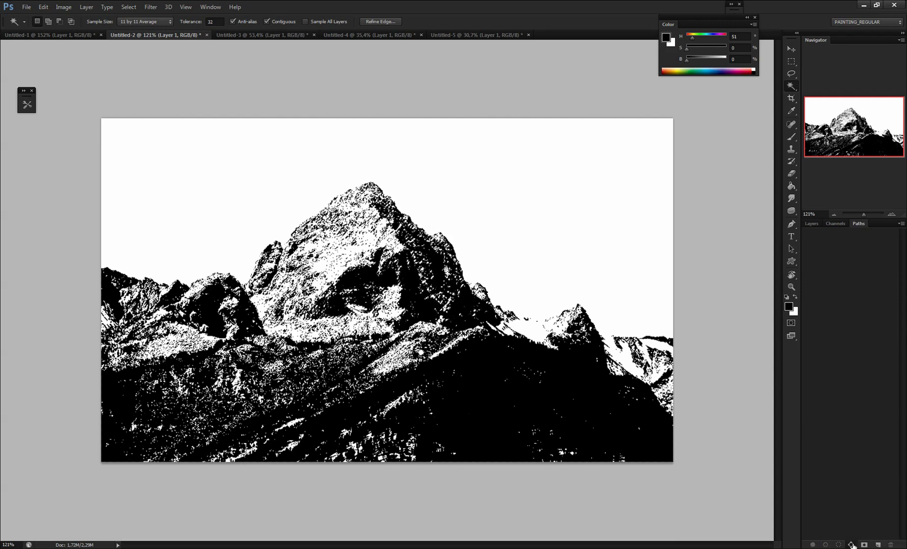
{"action": "left_click", "coordinate": [792, 237]}
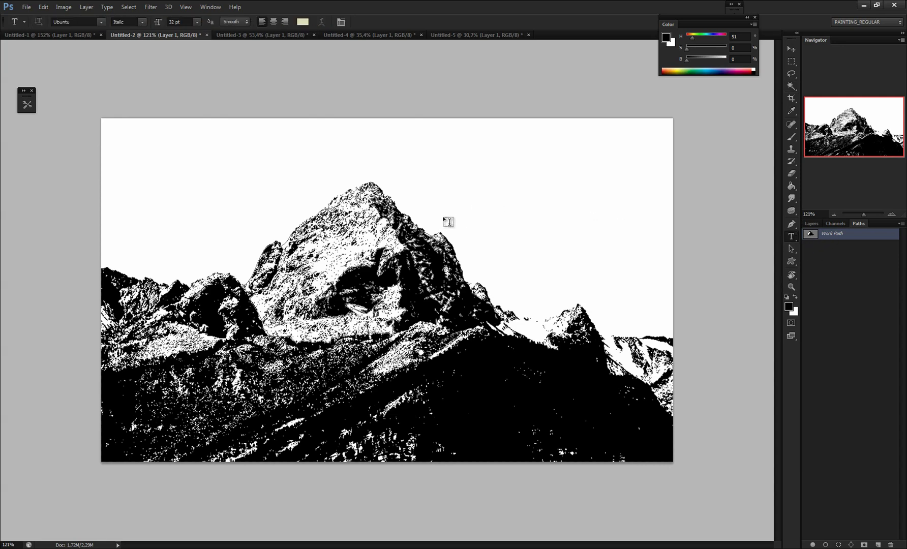
{"action": "left_click", "coordinate": [43, 7]}
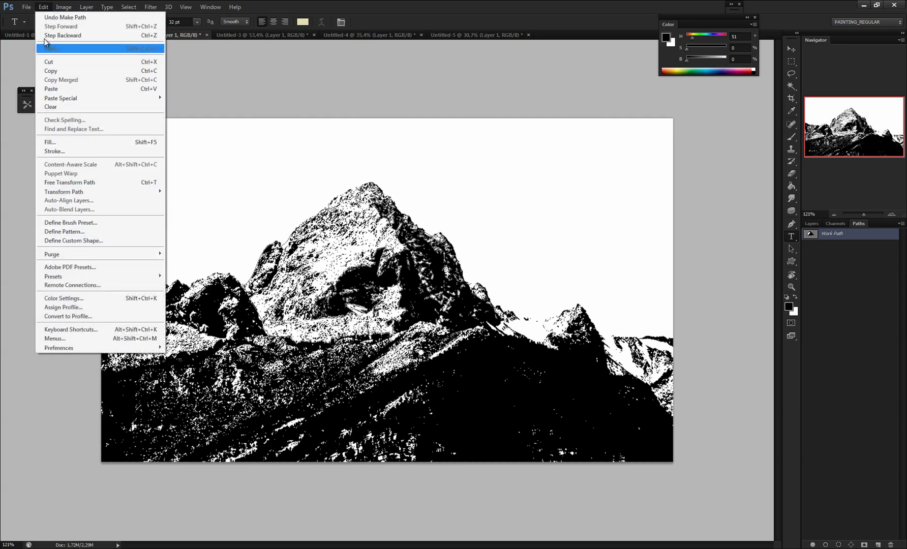
{"action": "left_click", "coordinate": [93, 242]}
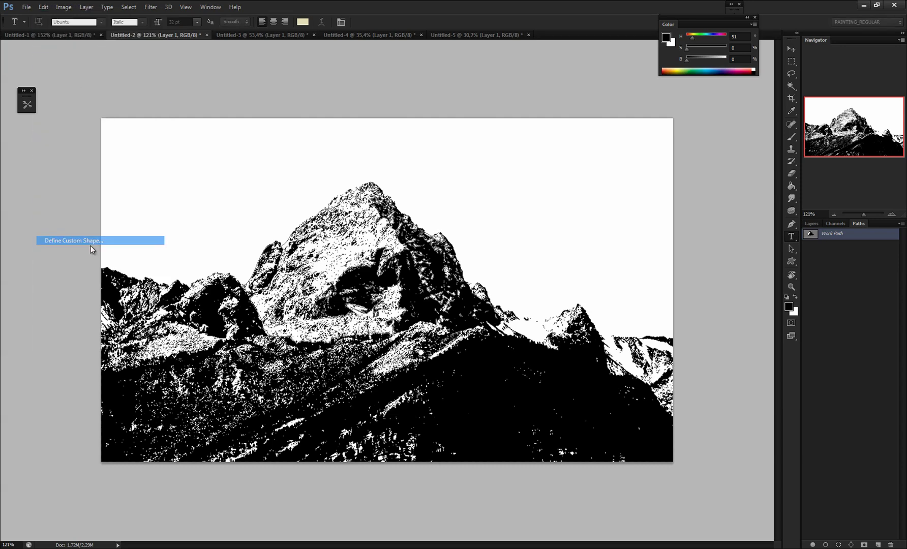
{"action": "left_click", "coordinate": [549, 189]}
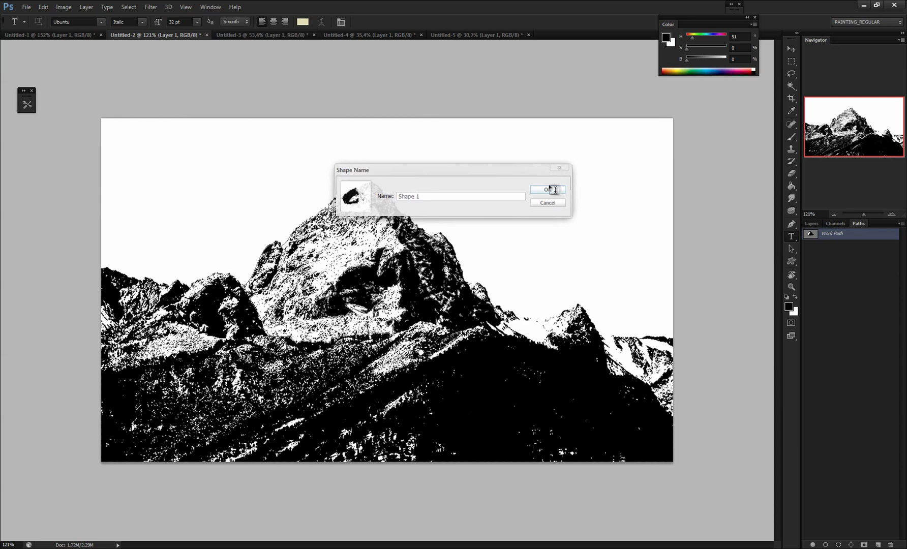
Step: Activate the Custom Shape tool and open its list of available shapes
{"action": "key", "text": "u"}
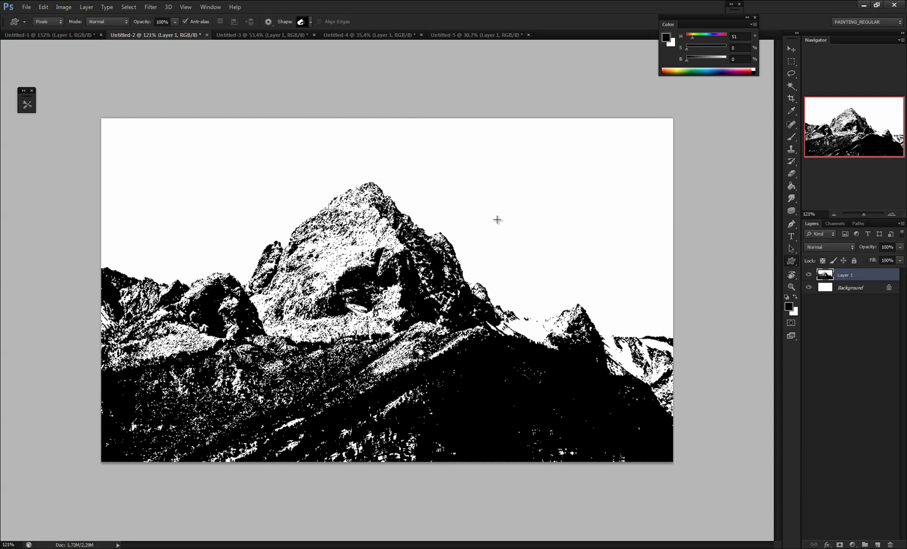
{"action": "left_click", "coordinate": [809, 275]}
{"action": "left_click", "coordinate": [810, 275]}
{"action": "right_click", "coordinate": [792, 263]}
{"action": "left_click", "coordinate": [770, 257]}
{"action": "left_click", "coordinate": [312, 22]}
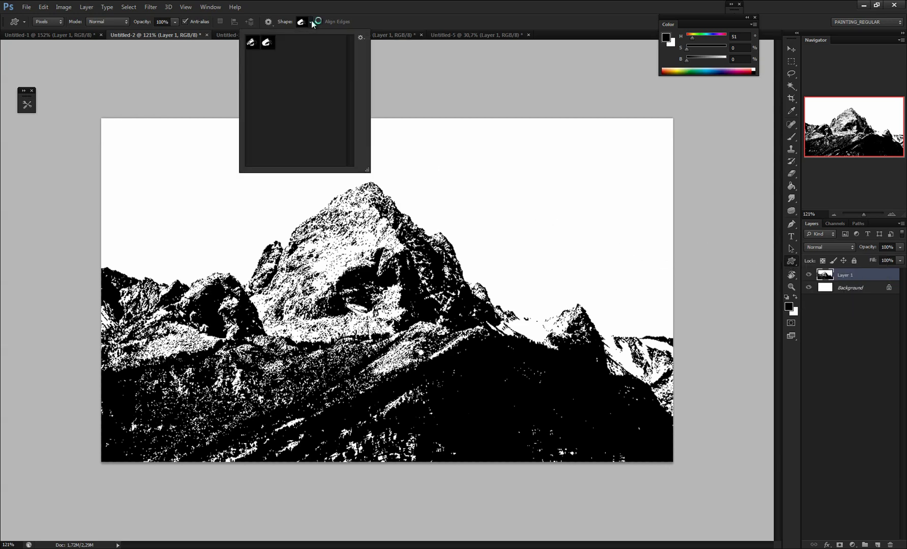
Step: Keep the Custom Shape tool in Pixels mode and make the mountain layer active
{"action": "left_click", "coordinate": [838, 373]}
{"action": "left_click", "coordinate": [839, 373]}
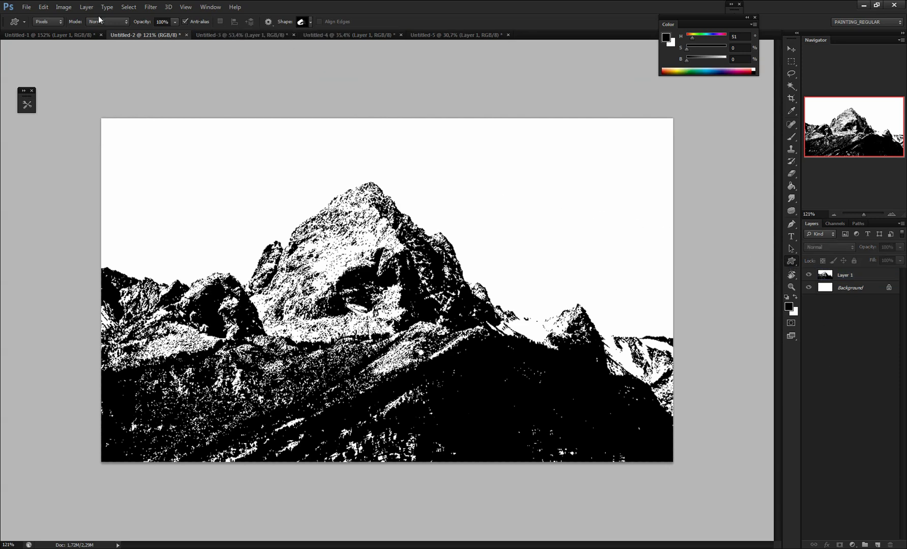
{"action": "left_click", "coordinate": [54, 23]}
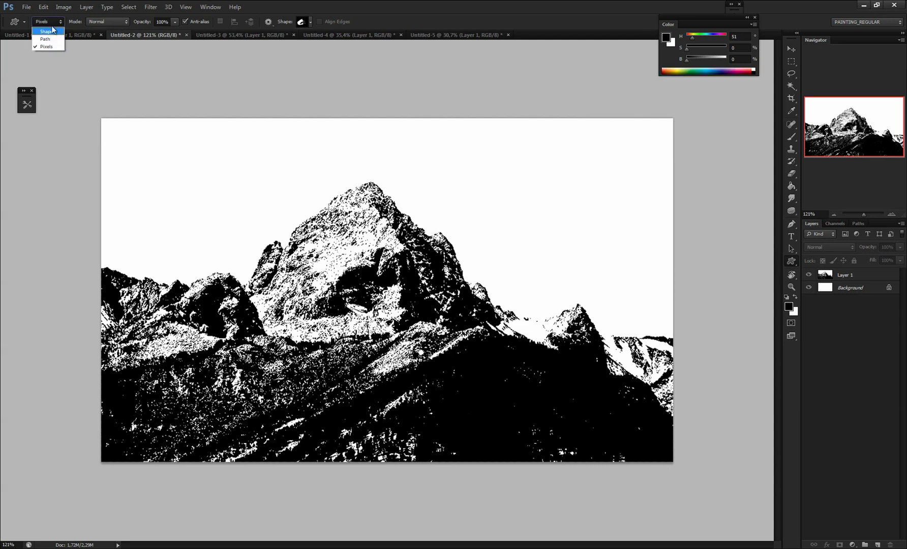
{"action": "left_click", "coordinate": [54, 48]}
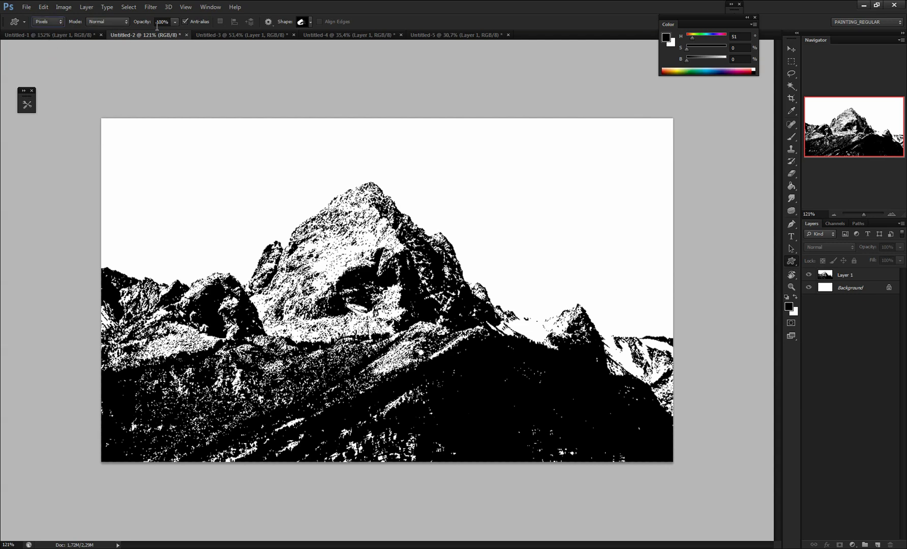
{"action": "left_click", "coordinate": [311, 23]}
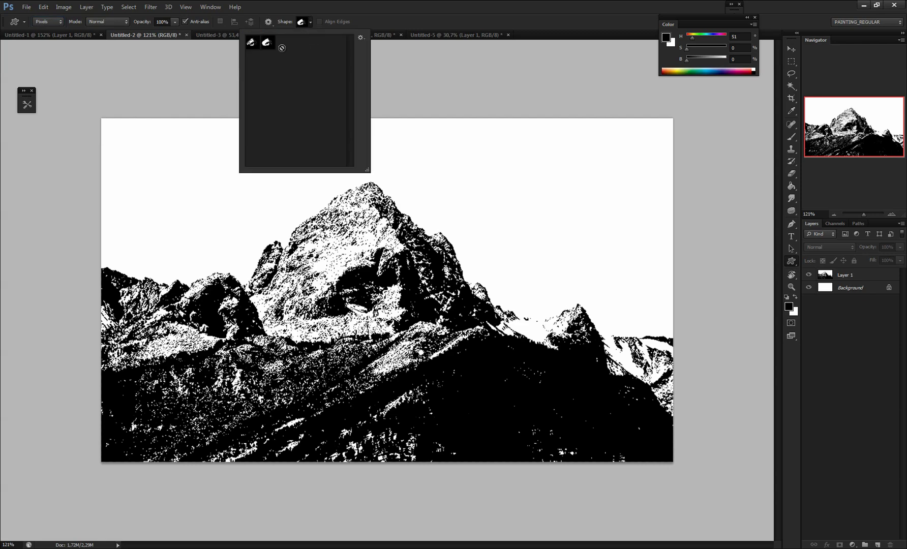
{"action": "left_click", "coordinate": [382, 21]}
{"action": "left_click", "coordinate": [823, 277]}
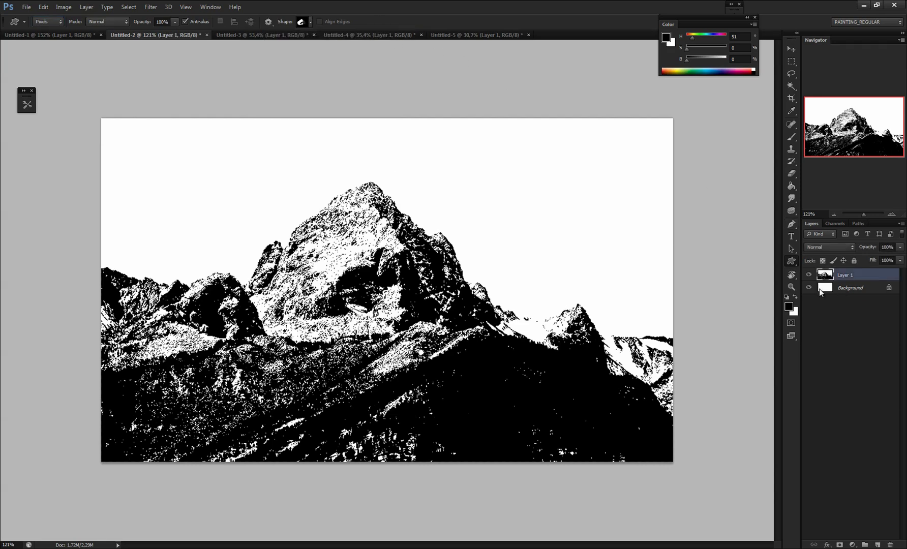
Step: Draw the mountain custom shape in black in the sky, trying different sizes and stretched proportions
{"action": "left_click", "coordinate": [789, 307]}
{"action": "left_click", "coordinate": [693, 160]}
{"action": "left_click_drag", "start_coordinate": [439, 135], "coordinate": [585, 207]}
{"action": "left_click_drag", "start_coordinate": [468, 191], "coordinate": [578, 276]}
{"action": "key", "text": "ctrl+z"}
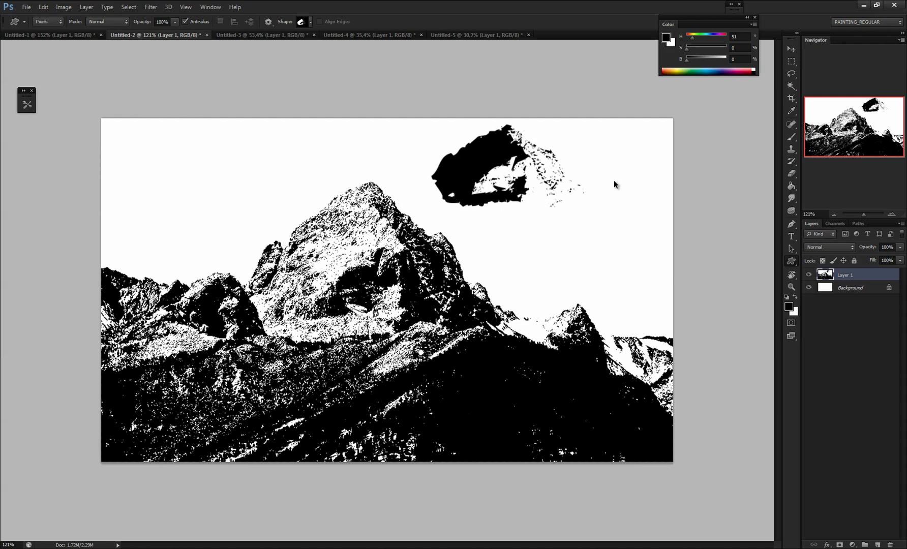
{"action": "left_click_drag", "start_coordinate": [424, 158], "coordinate": [505, 238]}
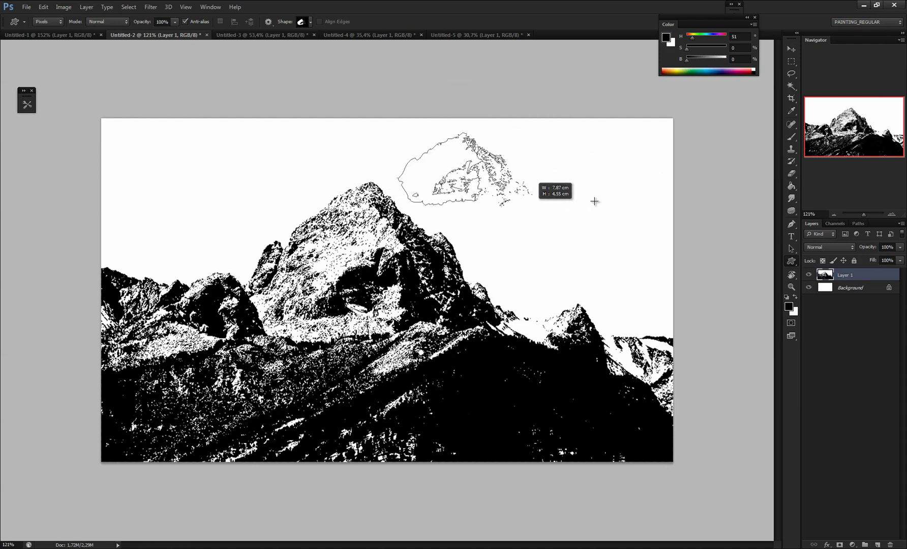
{"action": "left_click_drag", "start_coordinate": [594, 201], "coordinate": [540, 167]}
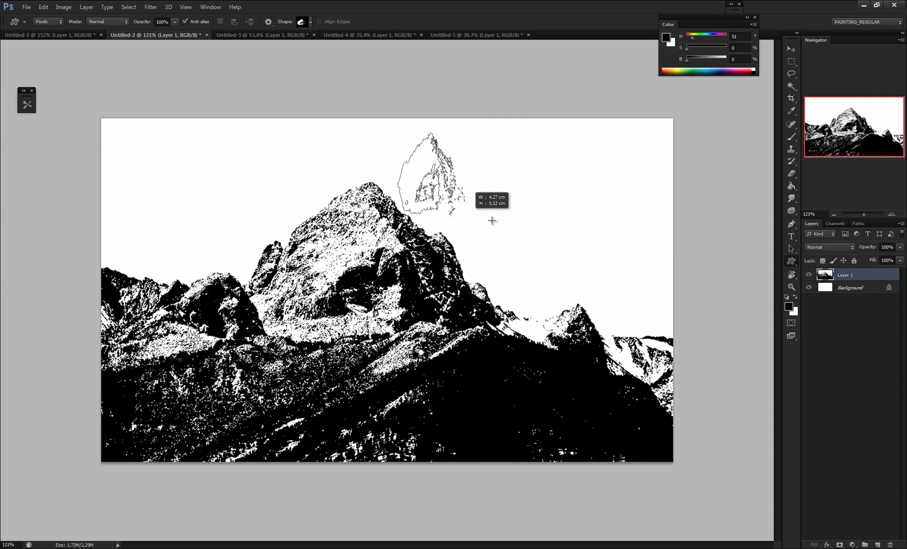
{"action": "left_click_drag", "start_coordinate": [492, 221], "coordinate": [604, 173]}
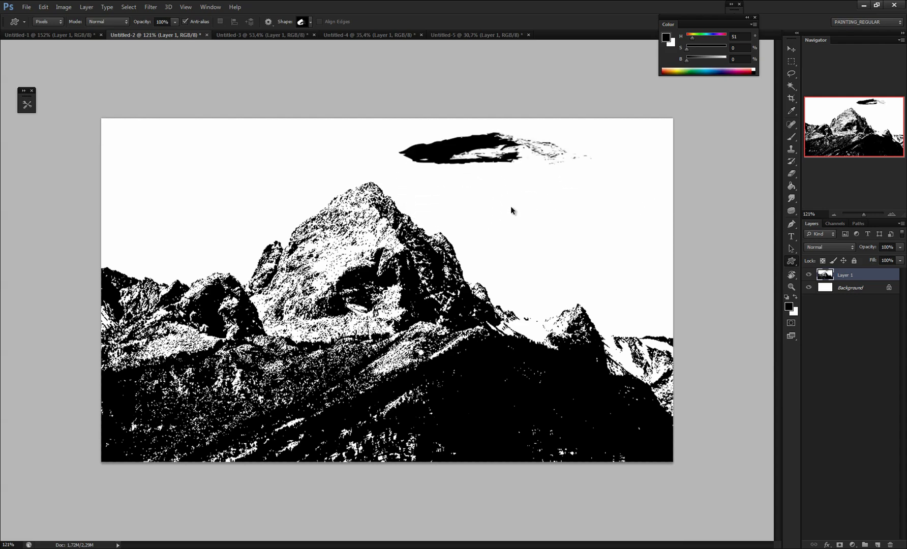
{"action": "left_click_drag", "start_coordinate": [546, 205], "coordinate": [672, 157]}
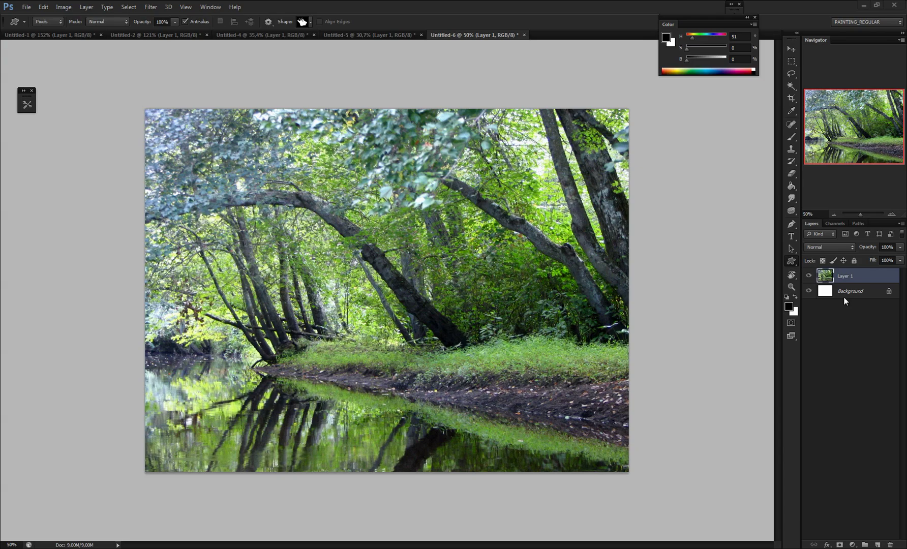
Step: Fully desaturate the forest river photo with a Hue/Saturation adjustment
{"action": "key", "text": "ctrl+u"}
{"action": "left_click_drag", "start_coordinate": [668, 286], "coordinate": [587, 280]}
{"action": "key", "text": "Return"}
Step: Apply Levels to the forest layer, bringing the black and white input points close together for a stark black-and-white image
{"action": "key", "text": "ctrl+l"}
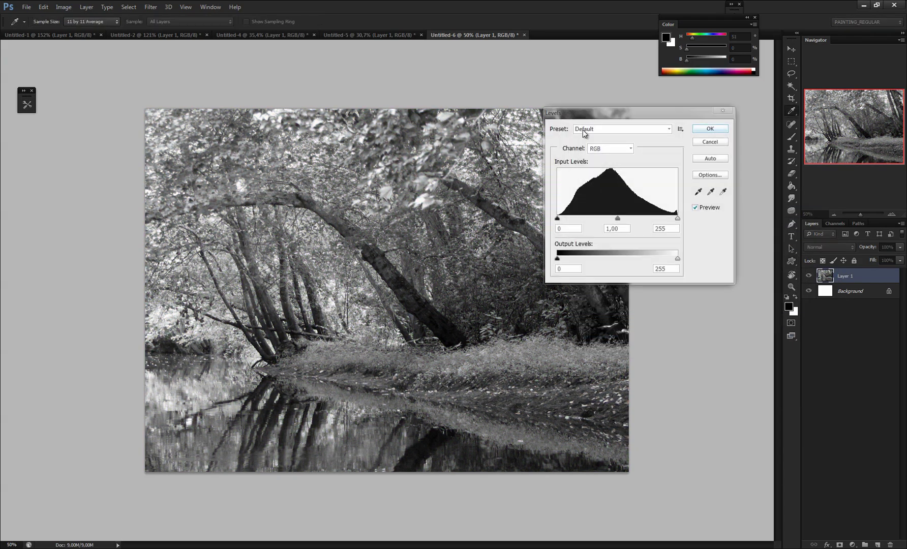
{"action": "left_click_drag", "start_coordinate": [558, 220], "coordinate": [572, 219]}
{"action": "left_click_drag", "start_coordinate": [678, 219], "coordinate": [593, 220]}
{"action": "mouse_move", "coordinate": [608, 220]}
{"action": "left_mouse_down"}
{"action": "mouse_move", "coordinate": [596, 219]}
{"action": "mouse_move", "coordinate": [605, 219]}
{"action": "left_mouse_up"}
{"action": "left_click_drag", "start_coordinate": [572, 219], "coordinate": [590, 219]}
{"action": "left_click", "coordinate": [711, 128]}
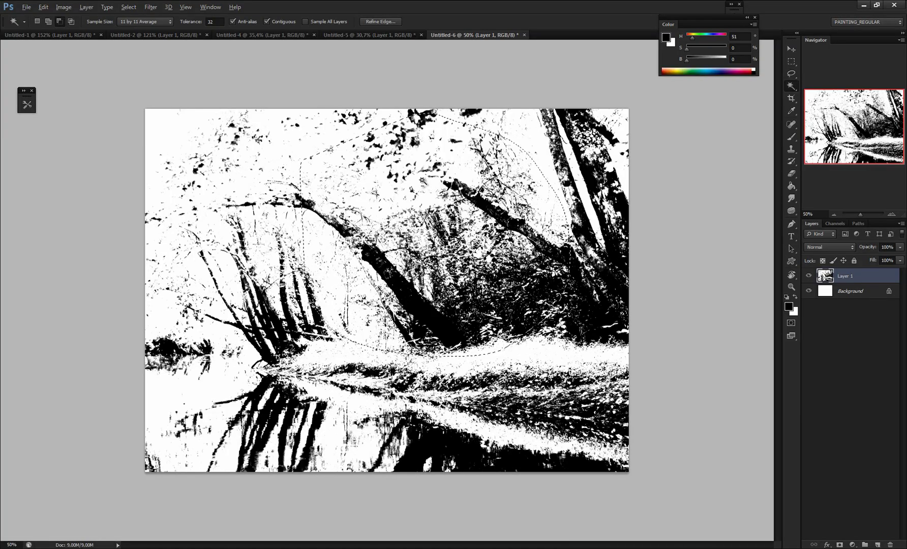
Step: Subtract the white areas from the forest selection with the Magic Wand so only the black tree forms stay selected
{"action": "left_click", "coordinate": [402, 262], "text": "ctrl"}
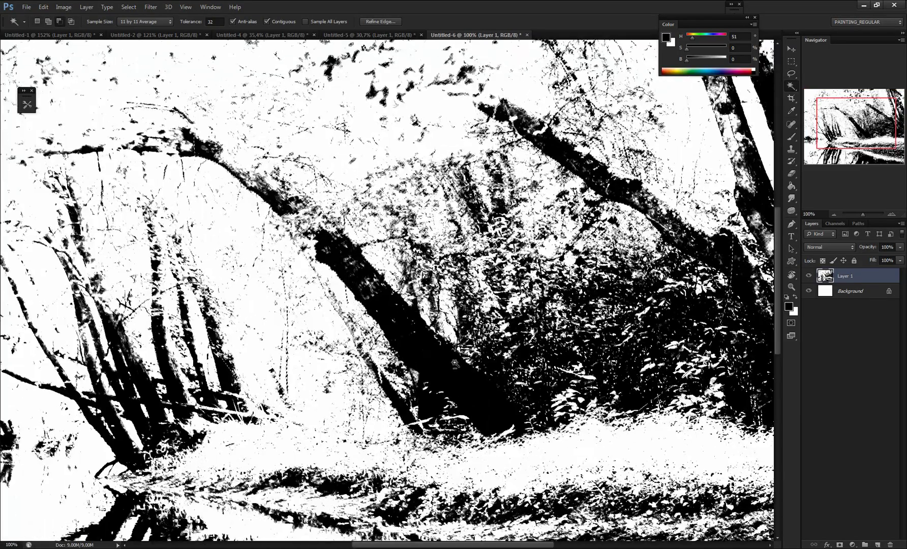
{"action": "left_click", "coordinate": [403, 263], "text": "alt"}
{"action": "key", "text": "Return"}
{"action": "key", "text": "ctrl+0"}
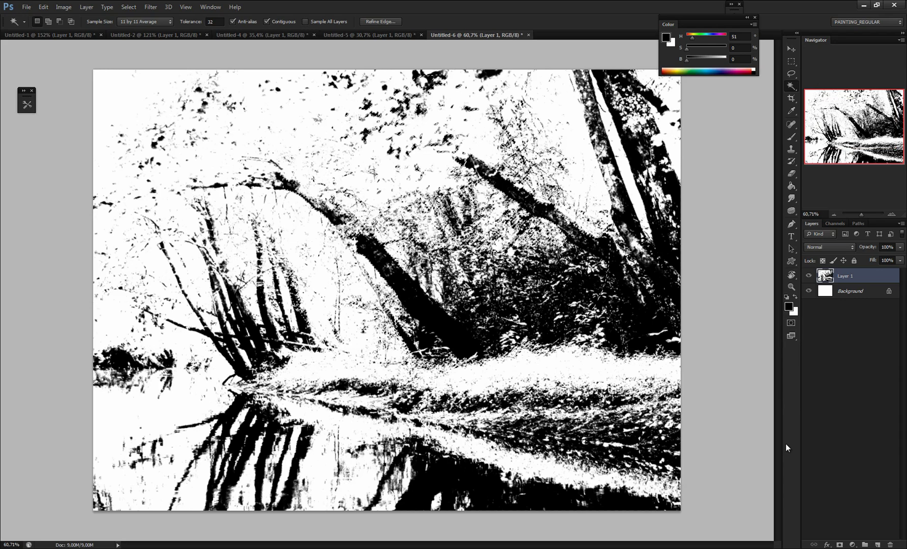
Step: Convert the forest selection into a work path and define it as a custom shape under the default name
{"action": "left_click", "coordinate": [858, 223]}
{"action": "left_click", "coordinate": [851, 545]}
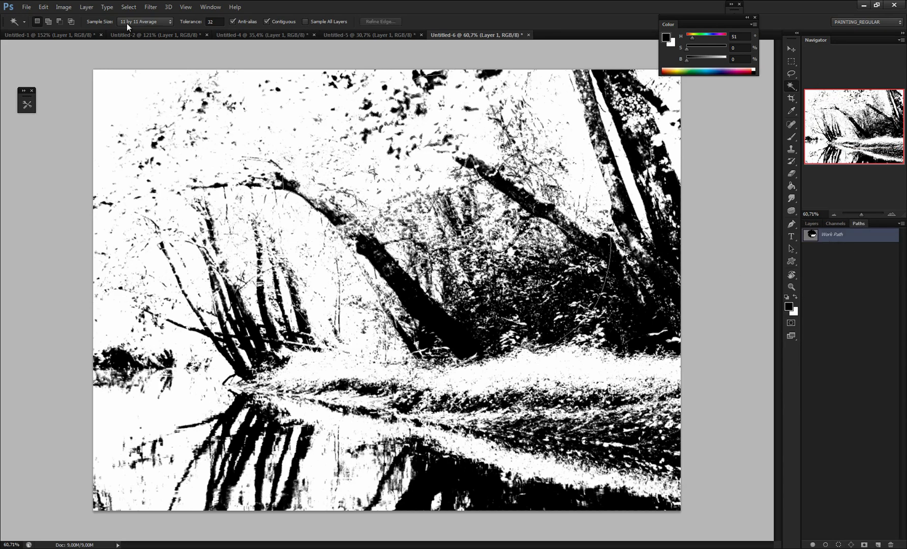
{"action": "left_click", "coordinate": [43, 7]}
{"action": "left_click", "coordinate": [152, 240]}
{"action": "key", "text": "Return"}
Step: Pick the forest shape for the Custom Shape tool, try drawing it over the forest image and undo the trials
{"action": "left_click", "coordinate": [304, 22]}
{"action": "left_click", "coordinate": [303, 44]}
{"action": "left_click_drag", "start_coordinate": [216, 108], "coordinate": [396, 271]}
{"action": "key", "text": "ctrl+z"}
{"action": "left_click_drag", "start_coordinate": [222, 122], "coordinate": [346, 186]}
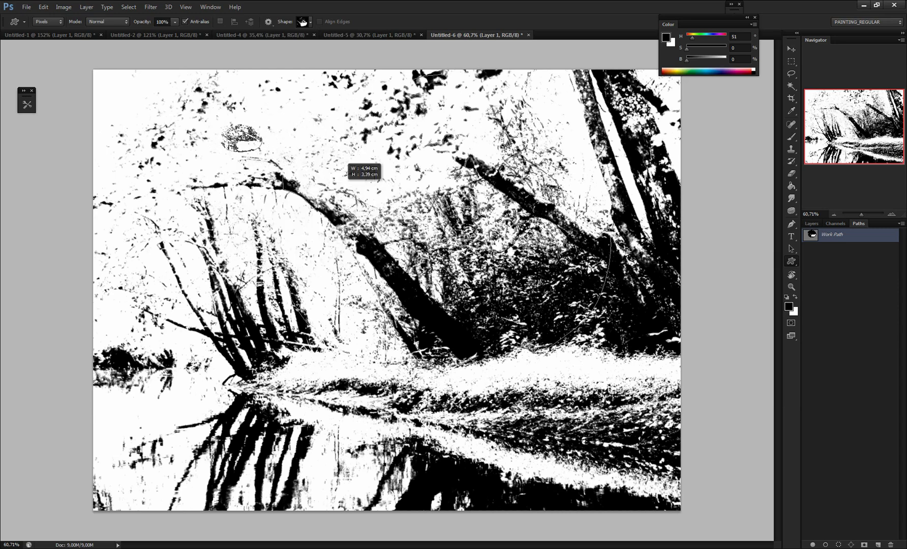
{"action": "key", "text": "ctrl+z"}
Step: Create a new blank document and test the forest shape on it in tall, wide and rounded proportions, undoing trials
{"action": "key", "text": "ctrl+n"}
{"action": "key", "text": "Return"}
{"action": "left_click_drag", "start_coordinate": [261, 162], "coordinate": [450, 462]}
{"action": "key", "text": "ctrl+z"}
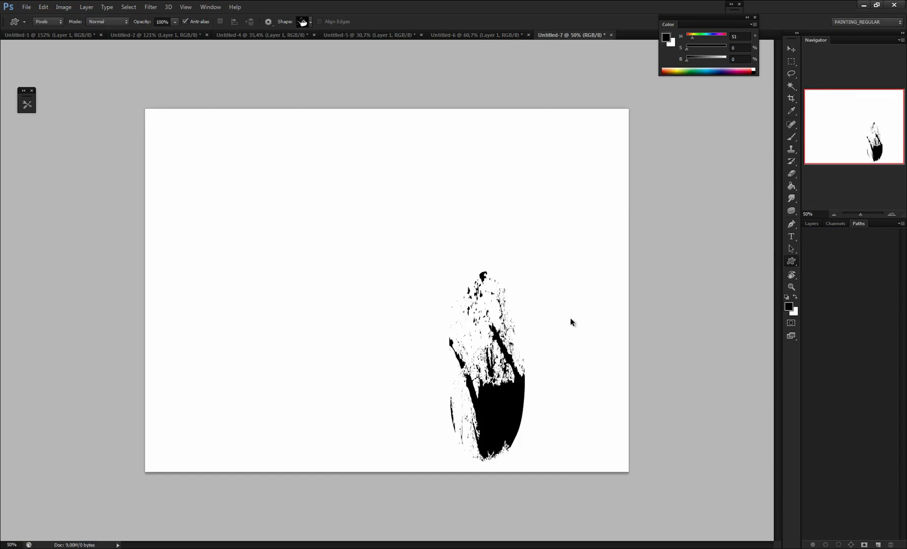
{"action": "key", "text": "ctrl+z"}
{"action": "left_click_drag", "start_coordinate": [580, 310], "coordinate": [193, 344]}
{"action": "left_click_drag", "start_coordinate": [567, 306], "coordinate": [460, 193]}
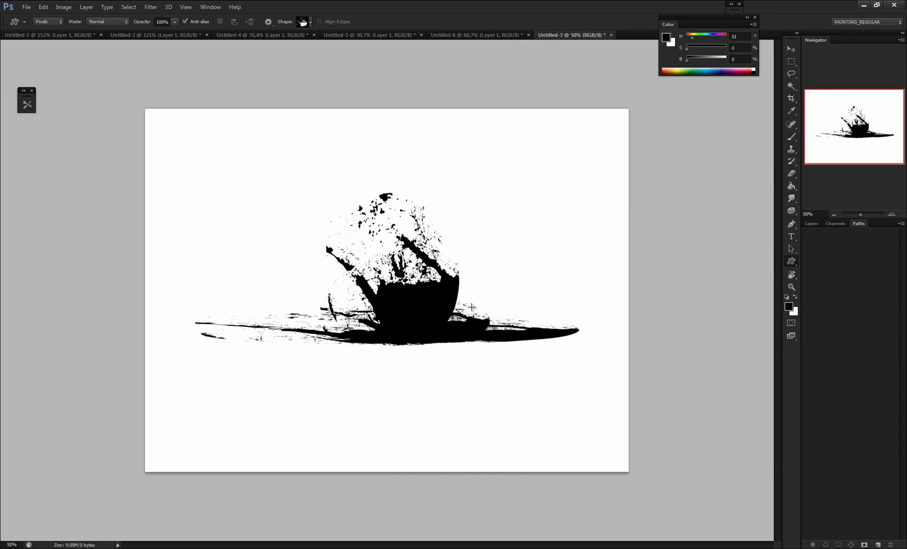
{"action": "key", "text": "ctrl+z"}
Step: Try the forest shape stretched across the full canvas width, and close the test document without saving
{"action": "left_click_drag", "start_coordinate": [601, 384], "coordinate": [125, 328]}
{"action": "key", "text": "ctrl+z"}
{"action": "key", "text": "F2"}
{"action": "mouse_move", "coordinate": [637, 381]}
{"action": "left_mouse_down"}
{"action": "mouse_move", "coordinate": [134, 341]}
{"action": "mouse_move", "coordinate": [97, 325]}
{"action": "left_mouse_up"}
{"action": "key", "text": "ctrl+BackSpace"}
{"action": "left_click", "coordinate": [611, 35]}
{"action": "left_click", "coordinate": [478, 203]}
Step: Switch to the rock arch photo and fully desaturate its layer with a Hue/Saturation adjustment
{"action": "left_click", "coordinate": [370, 35]}
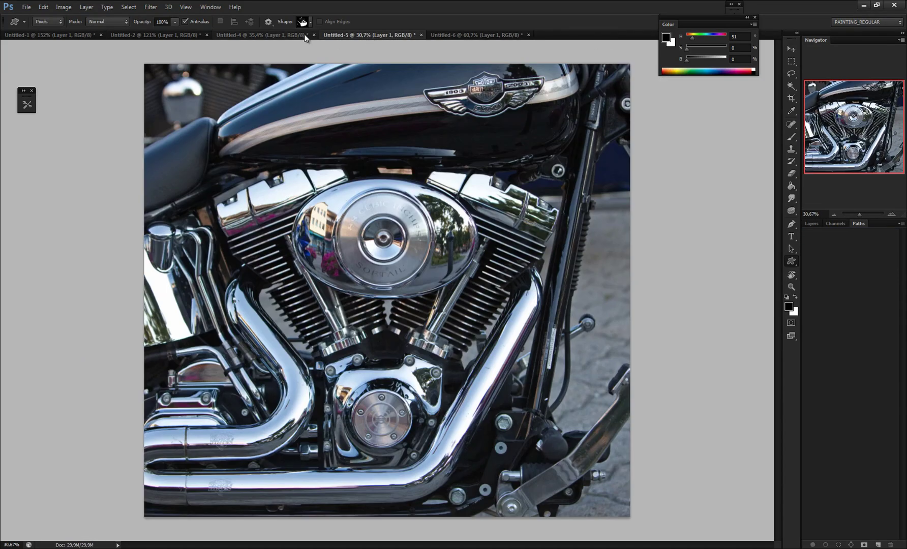
{"action": "left_click", "coordinate": [306, 36]}
{"action": "left_click_drag", "start_coordinate": [442, 167], "coordinate": [445, 174]}
{"action": "left_click_drag", "start_coordinate": [463, 257], "coordinate": [446, 263]}
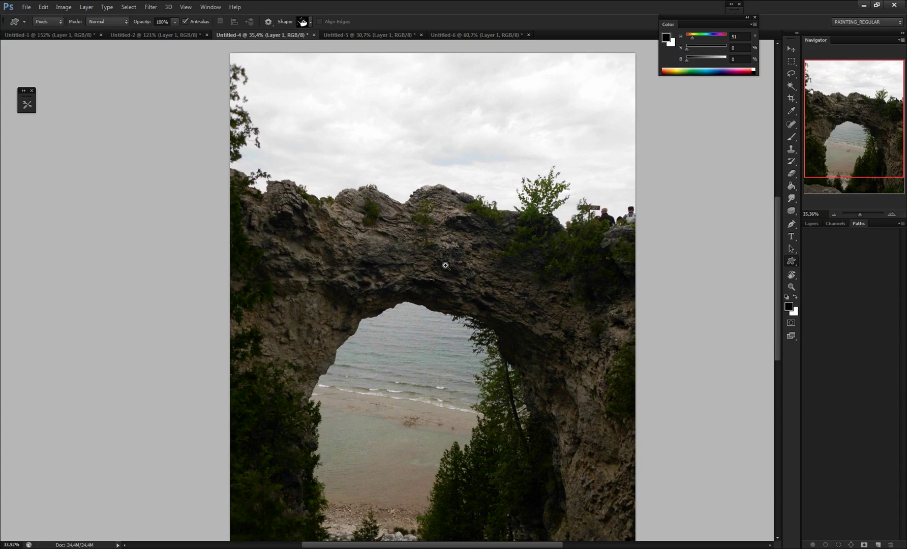
{"action": "left_click", "coordinate": [813, 224]}
{"action": "key", "text": "ctrl+u"}
{"action": "left_click_drag", "start_coordinate": [668, 283], "coordinate": [613, 284]}
{"action": "key", "text": "Return"}
Step: Apply Levels to the rock arch layer, narrowing the black and white input points for a stark black-and-white image
{"action": "key", "text": "ctrl+l"}
{"action": "left_click_drag", "start_coordinate": [678, 219], "coordinate": [595, 219]}
{"action": "left_click_drag", "start_coordinate": [558, 219], "coordinate": [593, 219]}
{"action": "mouse_move", "coordinate": [582, 220]}
{"action": "left_mouse_down"}
{"action": "mouse_move", "coordinate": [592, 220]}
{"action": "mouse_move", "coordinate": [573, 219]}
{"action": "mouse_move", "coordinate": [579, 220]}
{"action": "left_mouse_up"}
{"action": "key", "text": "Return"}
Step: Lasso the upper part of the rock arch and try subtracting its white areas with the Magic Wand
{"action": "key", "text": "l"}
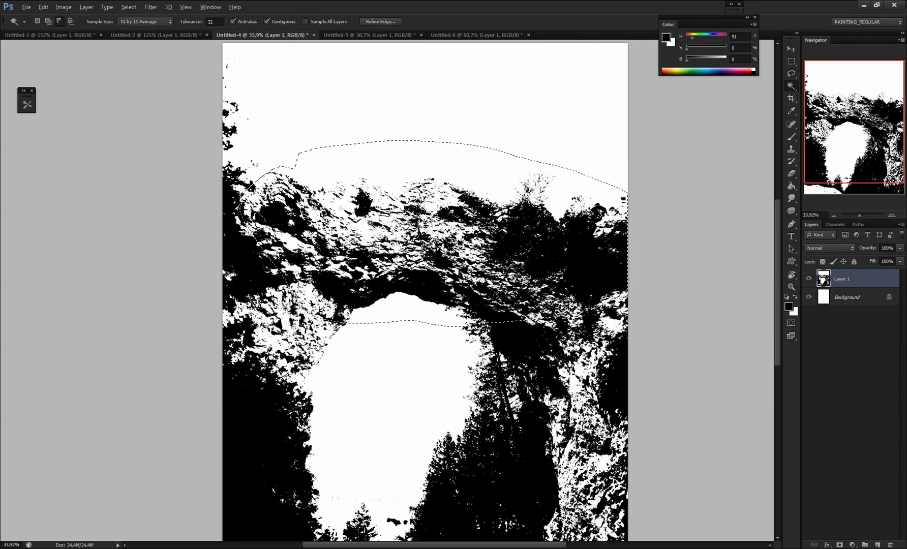
{"action": "scroll", "coordinate": [395, 246], "scroll_direction": "up", "scroll_amount": 5}
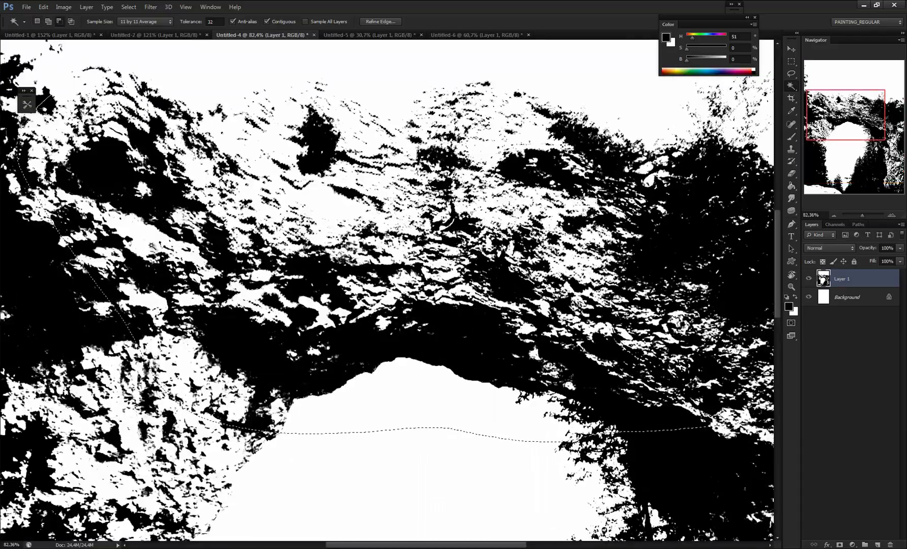
{"action": "left_click", "coordinate": [390, 305], "text": "alt"}
{"action": "left_click", "coordinate": [456, 204]}
{"action": "scroll", "coordinate": [469, 289], "scroll_direction": "up", "scroll_amount": 4}
{"action": "left_click_drag", "start_coordinate": [652, 371], "coordinate": [527, 301]}
{"action": "left_click", "coordinate": [404, 311], "text": "alt"}
{"action": "left_click", "coordinate": [456, 204]}
{"action": "key", "text": "ctrl+d"}
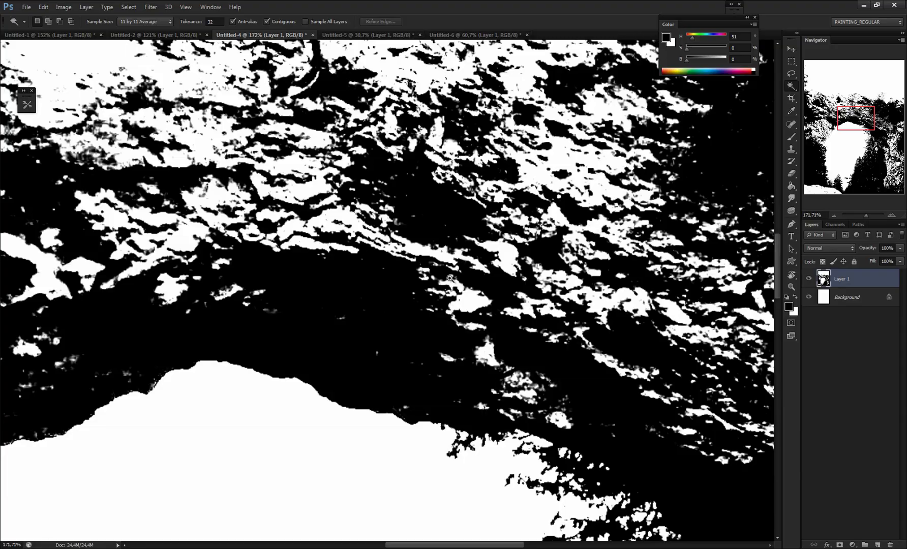
{"action": "scroll", "coordinate": [458, 277], "scroll_direction": "down", "scroll_amount": 5}
{"action": "left_click_drag", "start_coordinate": [412, 274], "coordinate": [440, 312]}
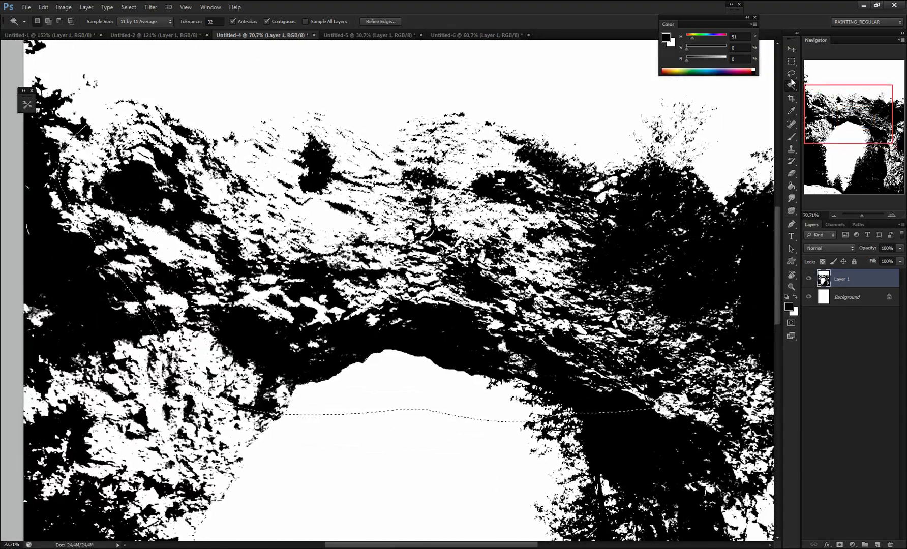
Step: Subtract the opening beneath the arch from the lassoed area with the Quick Selection tool
{"action": "key", "text": "shift+w"}
{"action": "key", "text": "bracketright"}
{"action": "key", "text": "bracketright"}
{"action": "left_click", "coordinate": [430, 398], "text": "alt"}
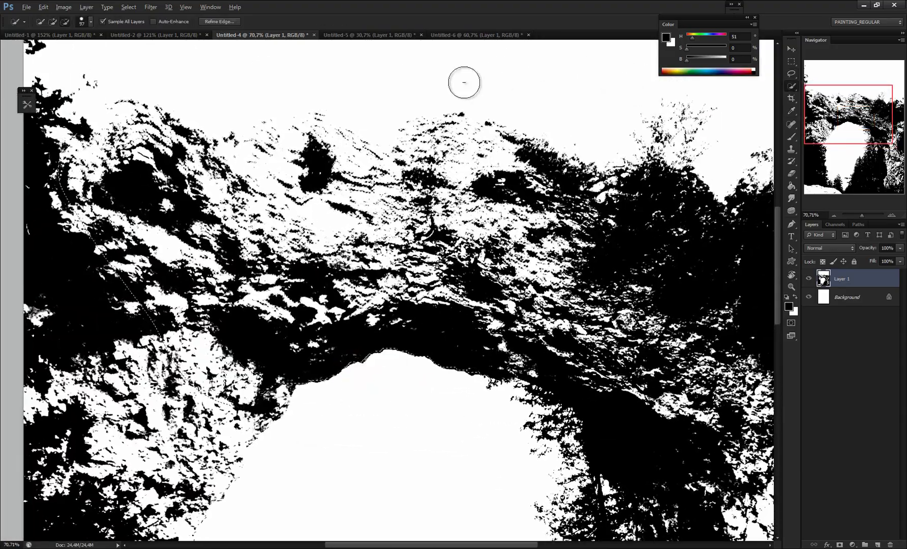
Step: Convert the rock arch selection into a work path and define it as a custom shape
{"action": "scroll", "coordinate": [290, 334], "scroll_direction": "down", "scroll_amount": 1}
{"action": "left_click", "coordinate": [860, 225]}
{"action": "left_click", "coordinate": [860, 227]}
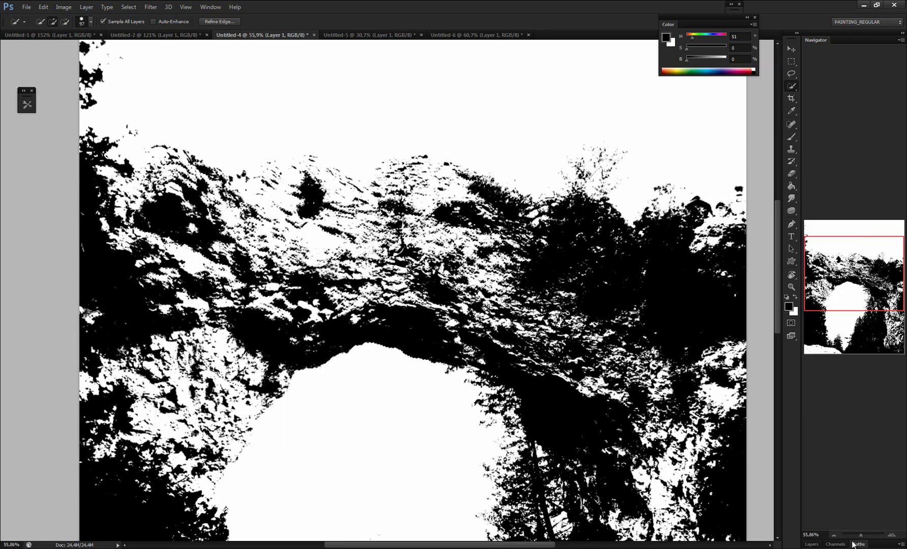
{"action": "left_click", "coordinate": [854, 545]}
{"action": "left_click", "coordinate": [852, 545]}
{"action": "left_click", "coordinate": [44, 7]}
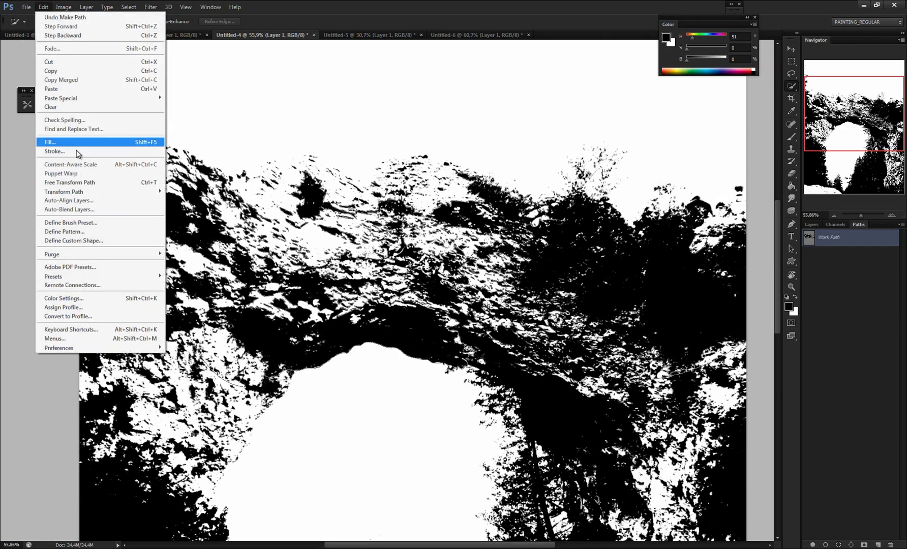
{"action": "left_click", "coordinate": [76, 242]}
Step: Pick the rock arch custom shape and test it in overlapping wide and tall proportions above the arch
{"action": "left_click", "coordinate": [311, 22]}
{"action": "left_click", "coordinate": [314, 43]}
{"action": "left_click", "coordinate": [389, 11]}
{"action": "left_click_drag", "start_coordinate": [298, 67], "coordinate": [548, 167]}
{"action": "left_click_drag", "start_coordinate": [638, 114], "coordinate": [272, 166]}
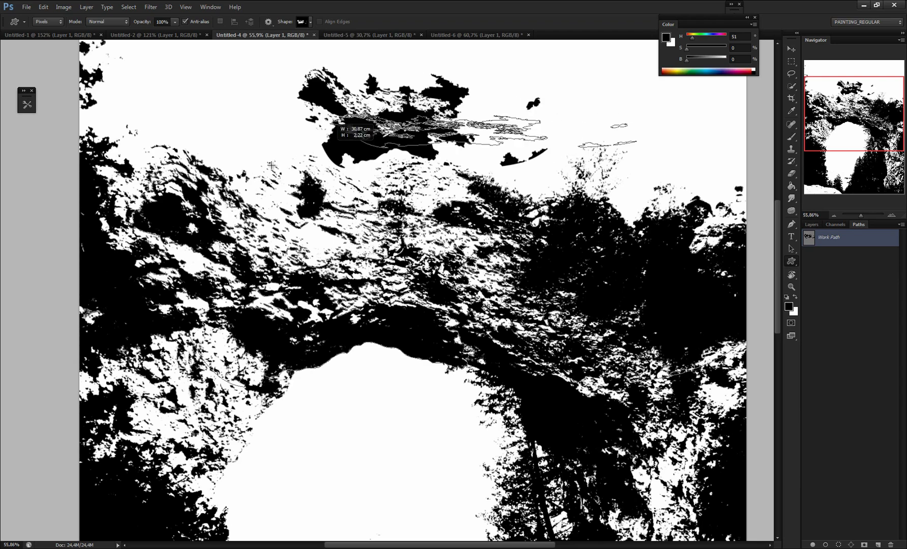
{"action": "left_click_drag", "start_coordinate": [609, 106], "coordinate": [566, 158]}
{"action": "left_click_drag", "start_coordinate": [642, 130], "coordinate": [241, 213]}
{"action": "left_click_drag", "start_coordinate": [432, 127], "coordinate": [430, 164]}
{"action": "left_click_drag", "start_coordinate": [413, 196], "coordinate": [463, 90]}
{"action": "left_click_drag", "start_coordinate": [495, 160], "coordinate": [284, 190]}
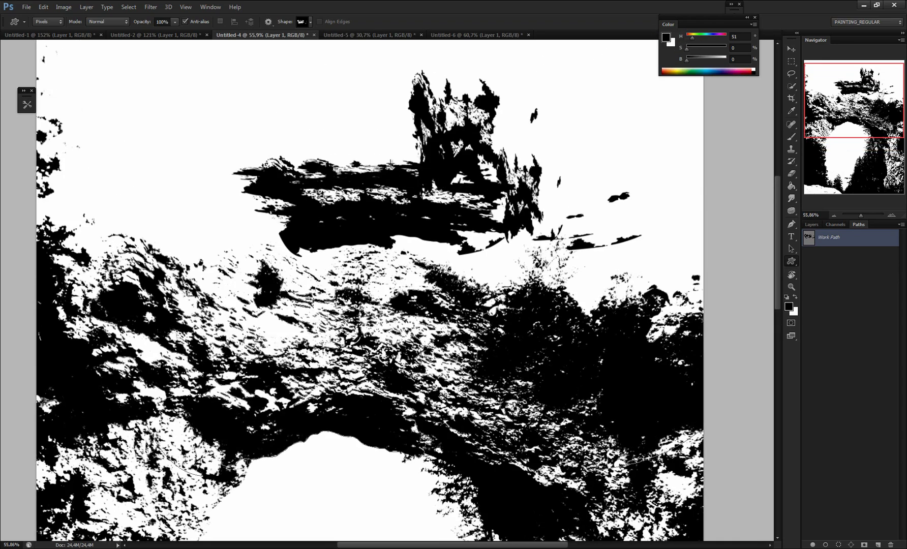
Step: Flip the canvas horizontally and stamp two more wide arch shapes over the earlier ones
{"action": "key", "text": "F2"}
{"action": "left_click_drag", "start_coordinate": [442, 138], "coordinate": [172, 225]}
{"action": "left_click_drag", "start_coordinate": [237, 205], "coordinate": [695, 115]}
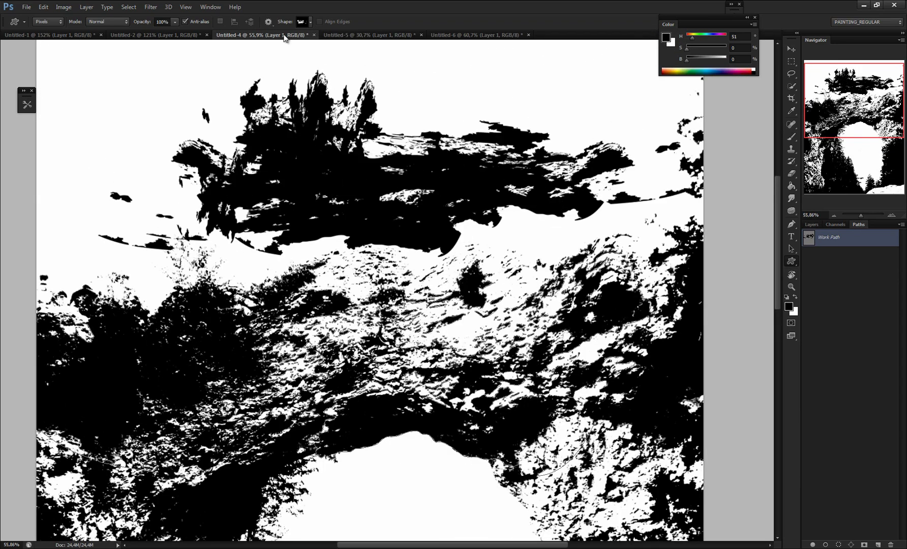
Step: Desaturate the motorcycle engine photo and apply Levels with narrowed black and white input points for stark contrast
{"action": "left_click", "coordinate": [518, 204]}
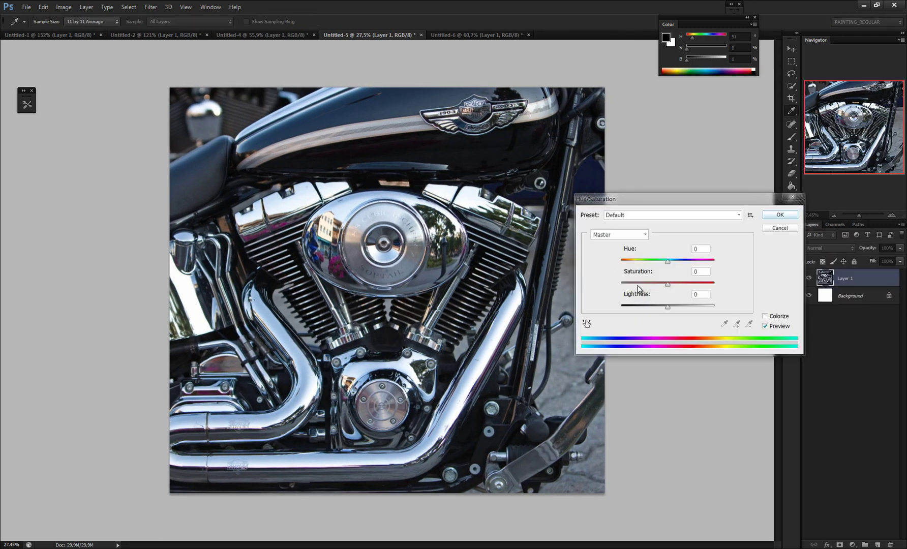
{"action": "key", "text": "ctrl+l"}
{"action": "left_click_drag", "start_coordinate": [561, 217], "coordinate": [580, 219]}
{"action": "left_click_drag", "start_coordinate": [677, 217], "coordinate": [599, 221]}
{"action": "left_click_drag", "start_coordinate": [580, 218], "coordinate": [597, 222]}
{"action": "key", "text": "Return"}
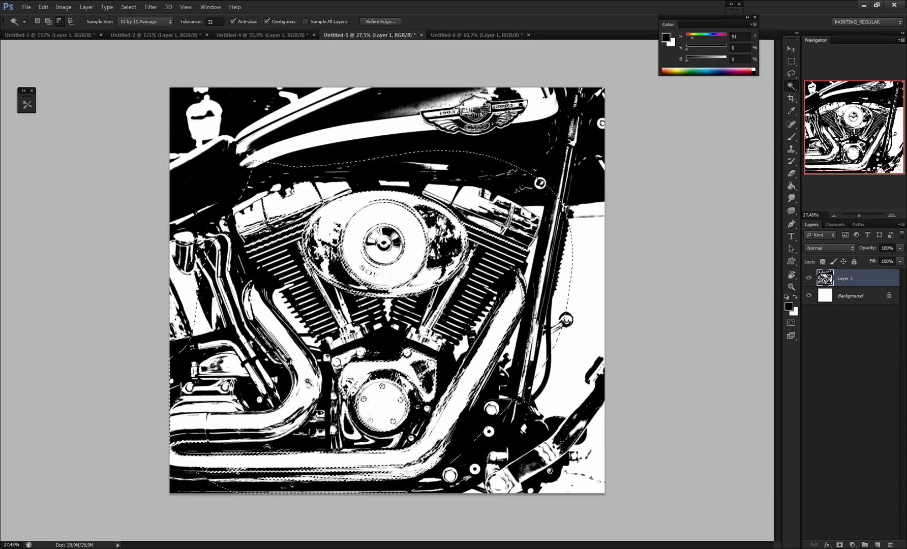
Step: Subtract the engine's white areas from the lassoed selection, refining it with the Magic Wand and Quick Selection tools
{"action": "left_click", "coordinate": [460, 208]}
{"action": "scroll", "coordinate": [330, 294], "scroll_direction": "up", "scroll_amount": 5}
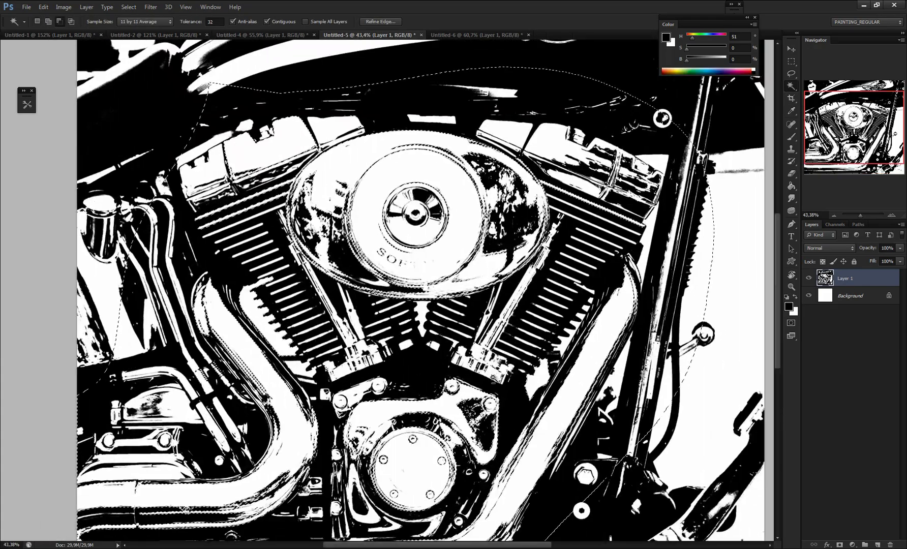
{"action": "left_click", "coordinate": [519, 134]}
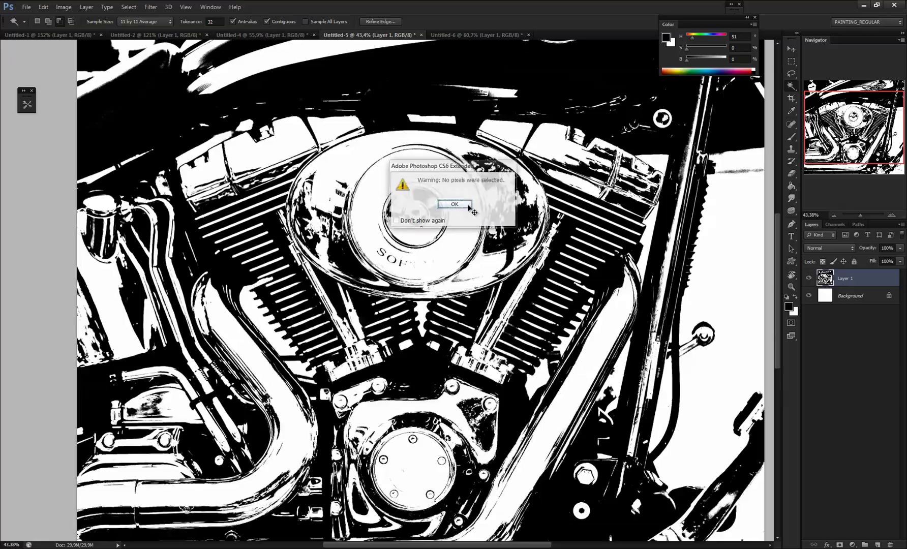
{"action": "left_click", "coordinate": [468, 205]}
{"action": "left_click_drag", "start_coordinate": [356, 393], "coordinate": [446, 336]}
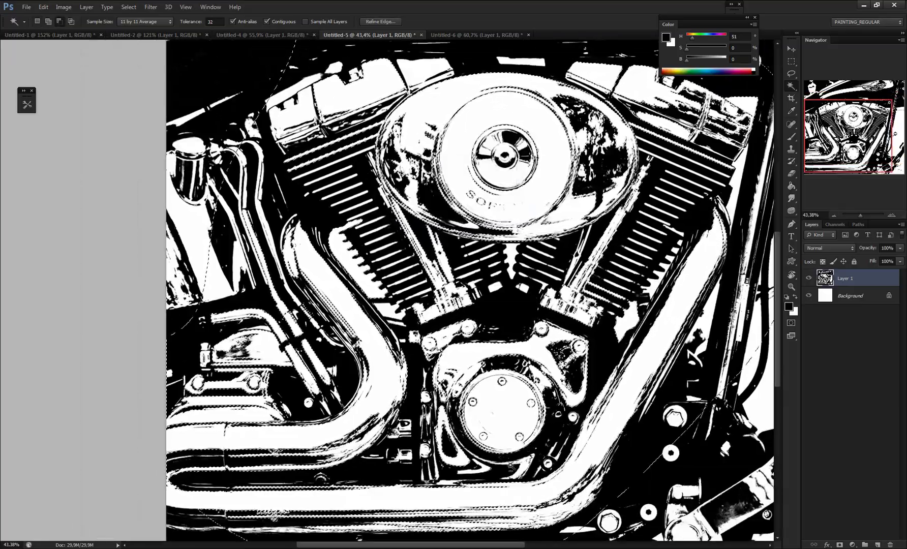
{"action": "left_click", "coordinate": [665, 451]}
{"action": "scroll", "coordinate": [662, 166], "scroll_direction": "down", "scroll_amount": 3}
{"action": "key", "text": "shift+w"}
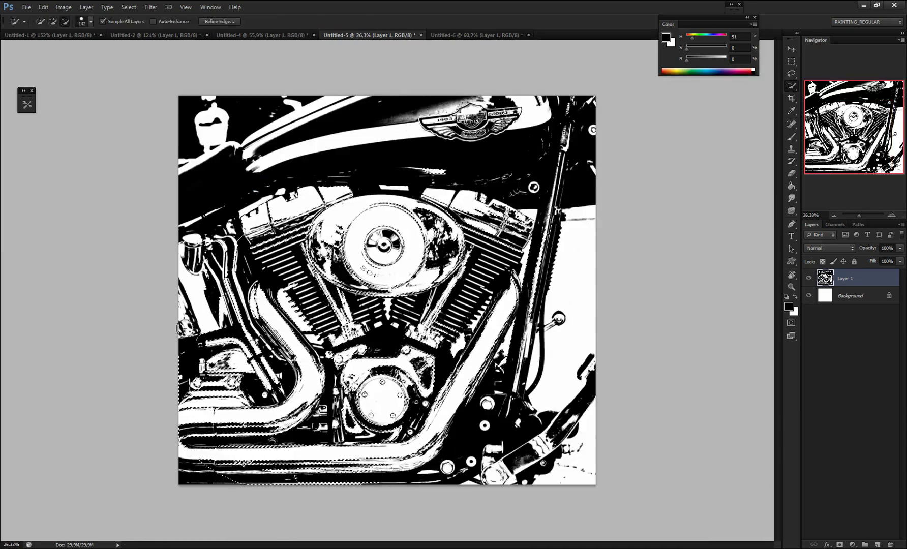
{"action": "scroll", "coordinate": [406, 233], "scroll_direction": "up", "scroll_amount": 3}
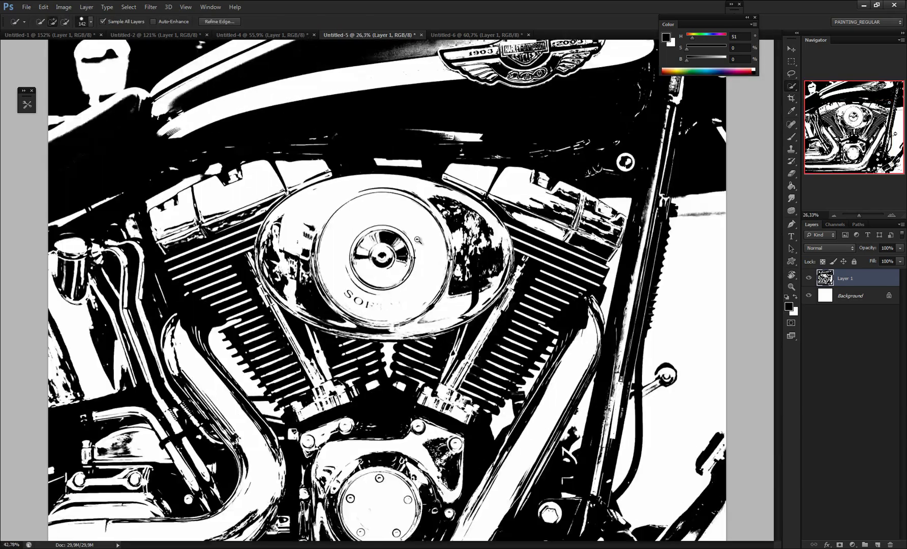
{"action": "scroll", "coordinate": [471, 179], "scroll_direction": "down", "scroll_amount": 3}
{"action": "scroll", "coordinate": [471, 179], "scroll_direction": "up", "scroll_amount": 1}
Step: Convert the engine selection into a work path and define it as a custom shape
{"action": "left_click", "coordinate": [859, 224]}
{"action": "left_click", "coordinate": [851, 544]}
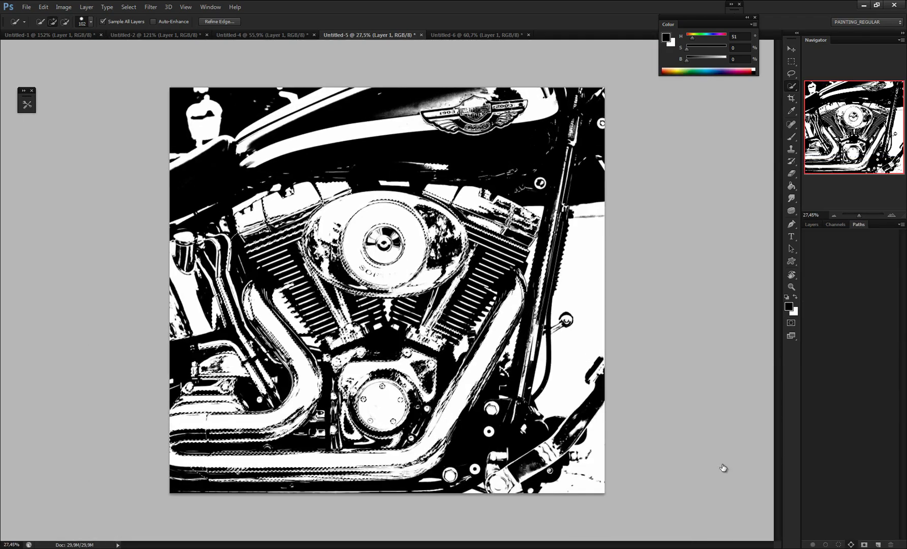
{"action": "left_click", "coordinate": [43, 7]}
{"action": "left_click", "coordinate": [92, 251]}
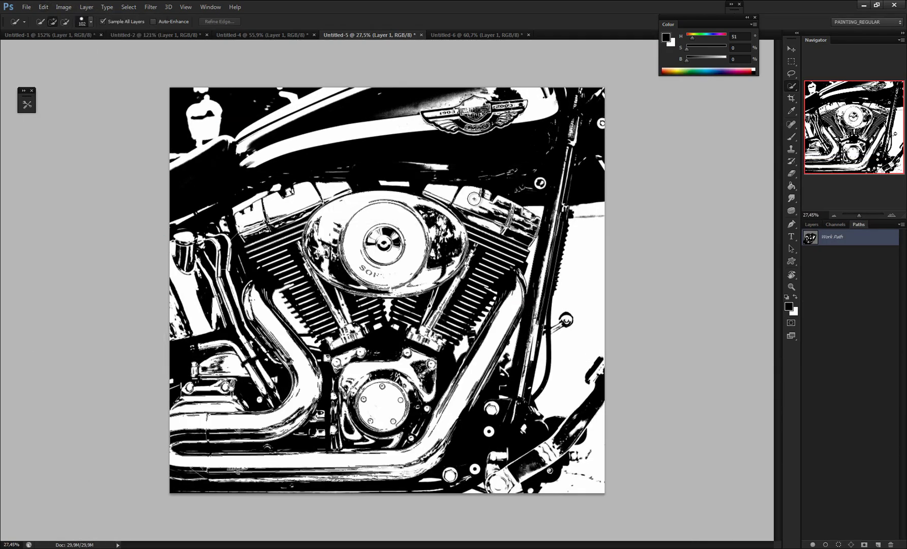
Step: Create a new blank document and test the engine shape in wide and tall proportions, undoing each trial
{"action": "key", "text": "ctrl+n"}
{"action": "key", "text": "Return"}
{"action": "key", "text": "u"}
{"action": "left_click", "coordinate": [311, 22]}
{"action": "left_click", "coordinate": [264, 155]}
{"action": "left_click_drag", "start_coordinate": [204, 200], "coordinate": [256, 264]}
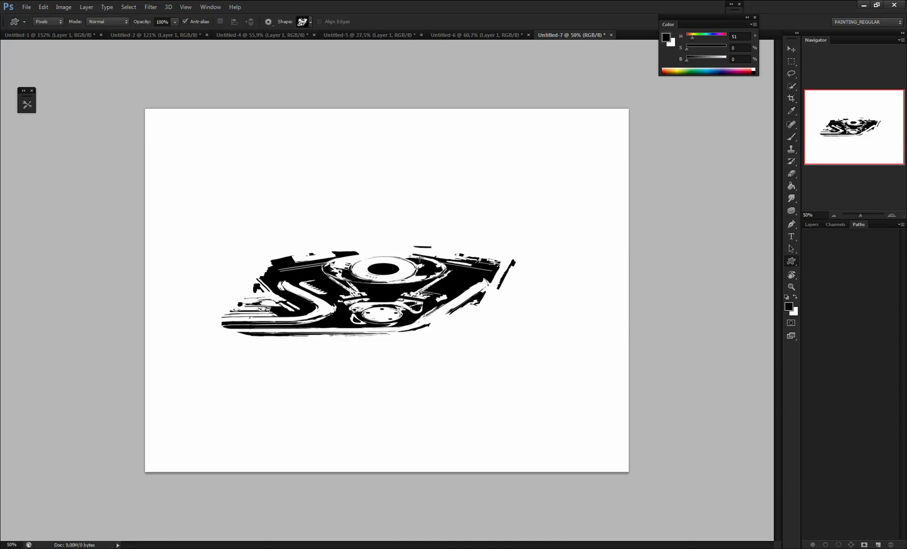
{"action": "key", "text": "ctrl+z"}
{"action": "mouse_move", "coordinate": [256, 194]}
{"action": "left_mouse_down"}
{"action": "mouse_move", "coordinate": [324, 352]}
{"action": "mouse_move", "coordinate": [298, 362]}
{"action": "left_mouse_up"}
{"action": "key", "text": "ctrl+z"}
Step: Try the engine shape as long flat strips and overlapping upright stamps, and undo the last trials
{"action": "left_click_drag", "start_coordinate": [225, 214], "coordinate": [519, 231]}
{"action": "left_click_drag", "start_coordinate": [559, 223], "coordinate": [239, 247]}
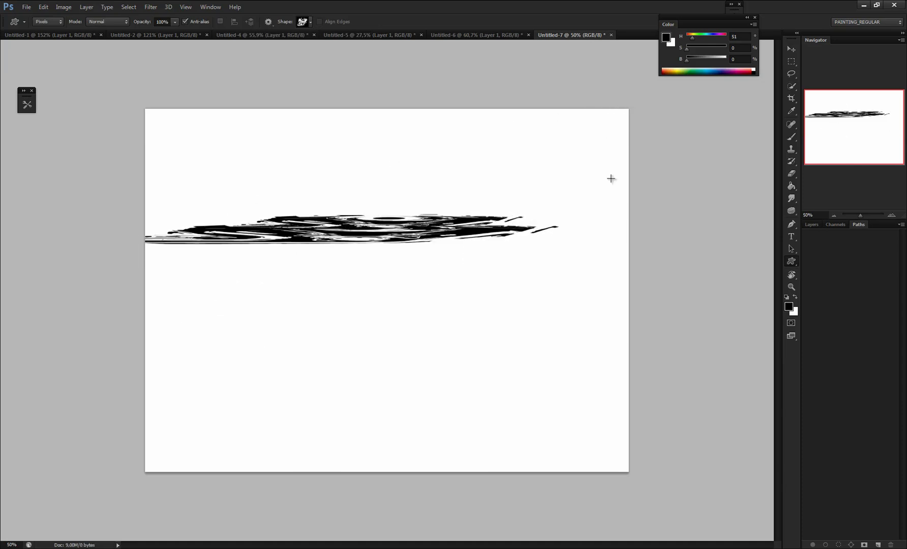
{"action": "left_click_drag", "start_coordinate": [603, 196], "coordinate": [373, 231]}
{"action": "left_click_drag", "start_coordinate": [466, 113], "coordinate": [593, 264]}
{"action": "left_click_drag", "start_coordinate": [491, 130], "coordinate": [469, 216]}
{"action": "left_click_drag", "start_coordinate": [534, 180], "coordinate": [393, 197]}
{"action": "key", "text": "ctrl+alt+z"}
{"action": "key", "text": "ctrl+alt+z"}
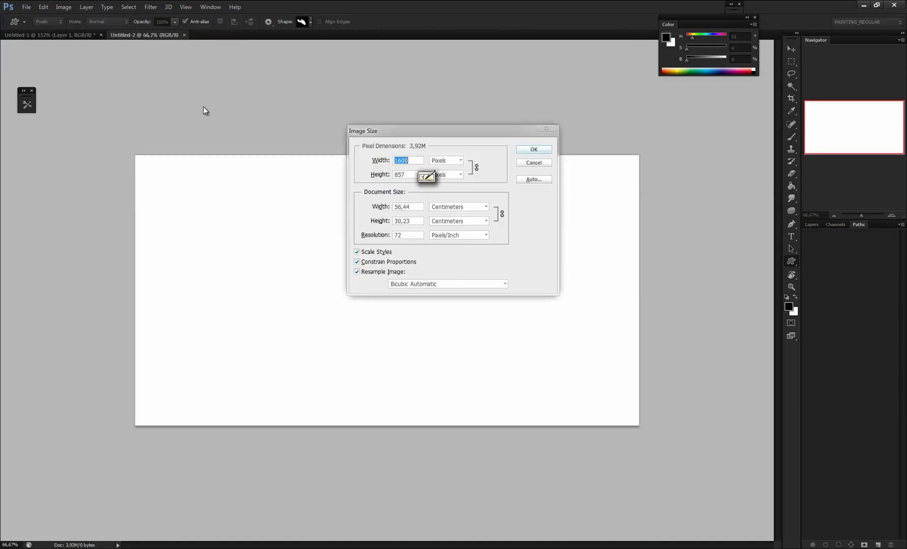
Step: Resize the blank landscape canvas to 3000 pixels wide and add an empty layer above the background
{"action": "type", "text": "3000"}
{"action": "key", "text": "Return"}
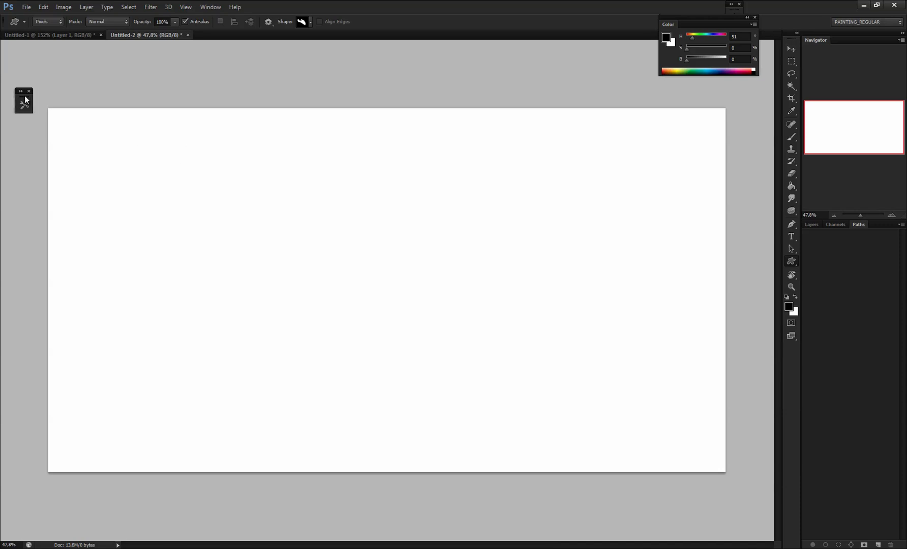
{"action": "left_click_drag", "start_coordinate": [25, 96], "coordinate": [25, 95]}
{"action": "left_click_drag", "start_coordinate": [707, 24], "coordinate": [643, 24]}
{"action": "left_click", "coordinate": [811, 224]}
{"action": "key", "text": "ctrl+shift+alt+n"}
{"action": "scroll", "coordinate": [527, 223], "scroll_direction": "down", "scroll_amount": 3}
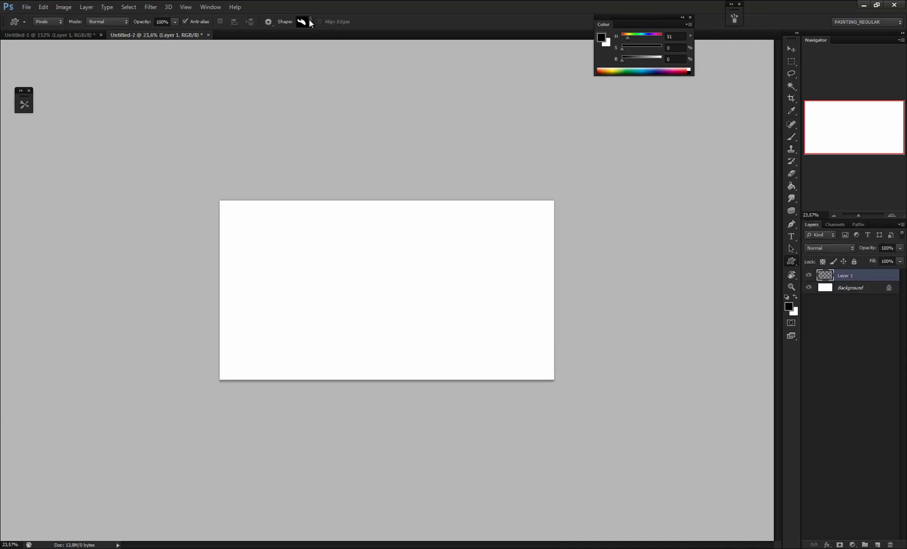
Step: Copy the blank Background layer and bring it into Carapace
{"action": "key", "text": "ctrl+a"}
{"action": "key", "text": "ctrl+c"}
{"action": "left_click", "coordinate": [476, 207]}
{"action": "left_click", "coordinate": [850, 288]}
{"action": "left_click", "coordinate": [382, 548]}
{"action": "left_click_drag", "start_coordinate": [267, 85], "coordinate": [248, 86]}
{"action": "left_click_drag", "start_coordinate": [180, 95], "coordinate": [168, 95]}
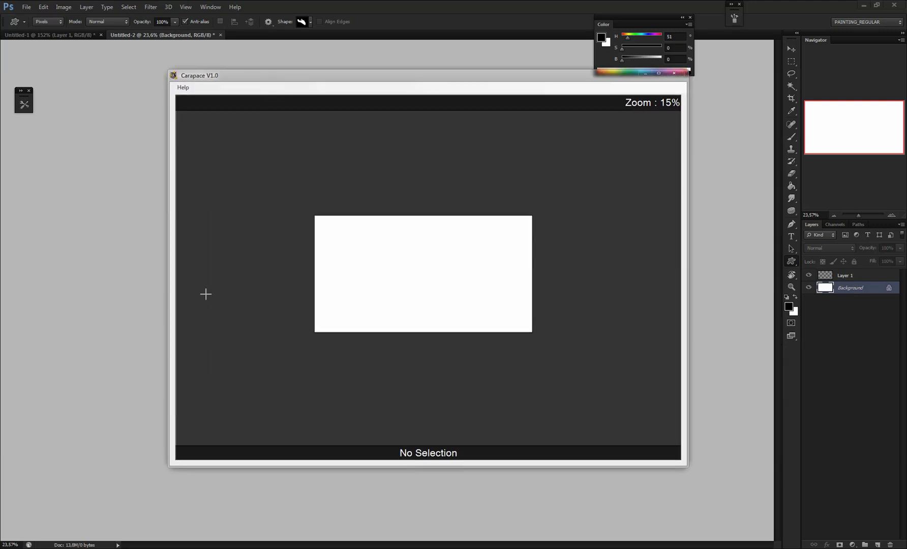
Step: Set up a three-point perspective grid in Carapace with a low horizon across the canvas
{"action": "scroll", "coordinate": [377, 356], "scroll_direction": "down", "scroll_amount": 2}
{"action": "left_click", "coordinate": [386, 123]}
{"action": "scroll", "coordinate": [408, 246], "scroll_direction": "up", "scroll_amount": 5}
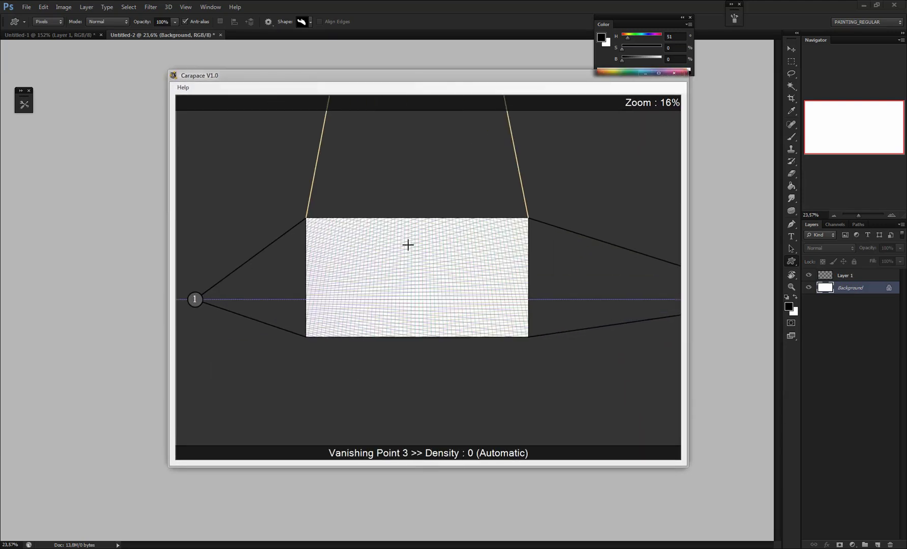
Step: Paste the Carapace perspective grid into the Photoshop document and set its layer to Multiply above a drawing layer
{"action": "key", "text": "ctrl+c"}
{"action": "left_click", "coordinate": [459, 25]}
{"action": "key", "text": "ctrl+v"}
{"action": "left_click", "coordinate": [830, 248]}
{"action": "left_click", "coordinate": [824, 276]}
{"action": "left_click", "coordinate": [839, 303]}
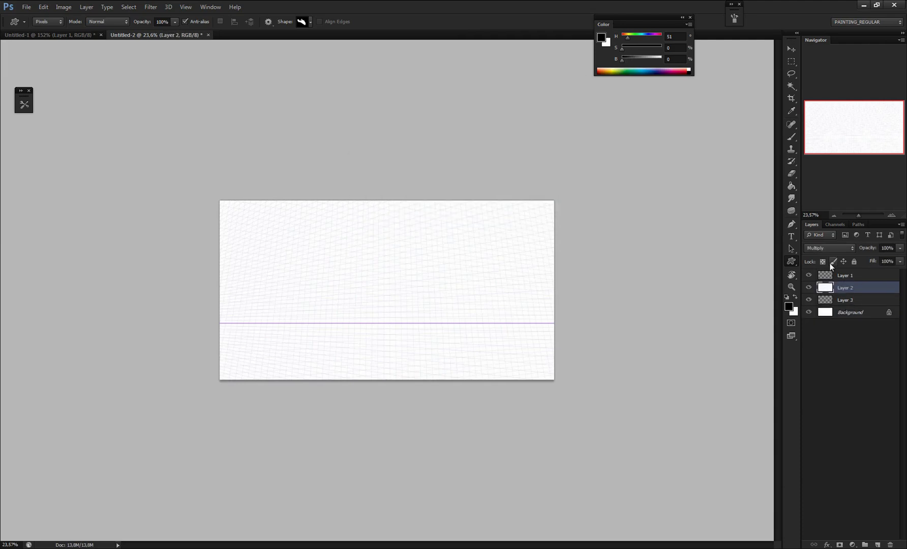
Step: Pick the rock shape and, beneath the grid layer, stamp it about 111 by 22 cm along the horizon and tall at the canvas's right edge
{"action": "left_click", "coordinate": [792, 261]}
{"action": "left_click", "coordinate": [310, 22]}
{"action": "left_click", "coordinate": [268, 42]}
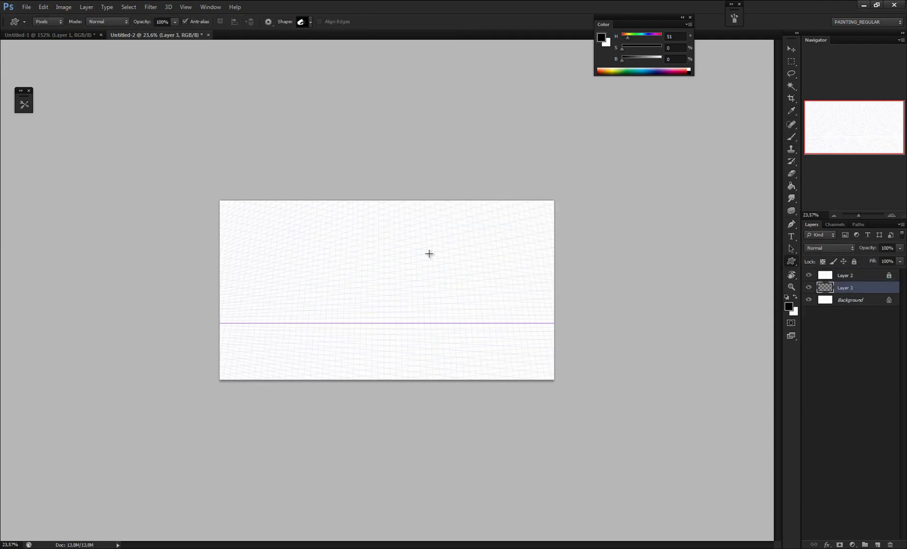
{"action": "left_click", "coordinate": [790, 307]}
{"action": "scroll", "coordinate": [361, 170], "scroll_direction": "down", "scroll_amount": 3}
{"action": "left_click", "coordinate": [845, 275]}
{"action": "left_click_drag", "start_coordinate": [217, 195], "coordinate": [383, 305]}
{"action": "key", "text": "Return"}
{"action": "key", "text": "alt+bracketleft"}
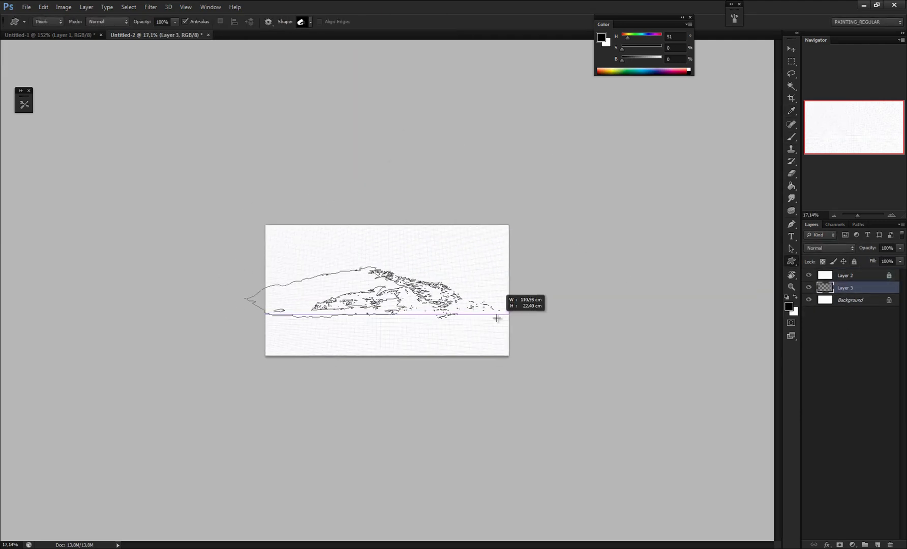
{"action": "left_click_drag", "start_coordinate": [497, 317], "coordinate": [493, 321]}
{"action": "left_click_drag", "start_coordinate": [490, 242], "coordinate": [523, 324]}
Step: Try stretching the rock shape into flat strips across the foreground and flip the canvas to check
{"action": "scroll", "coordinate": [305, 301], "scroll_direction": "up", "scroll_amount": 3}
{"action": "left_click_drag", "start_coordinate": [198, 297], "coordinate": [567, 353]}
{"action": "key", "text": "ctrl+z"}
{"action": "left_click_drag", "start_coordinate": [210, 342], "coordinate": [535, 357]}
{"action": "left_click_drag", "start_coordinate": [216, 359], "coordinate": [553, 389]}
{"action": "key", "text": "F2"}
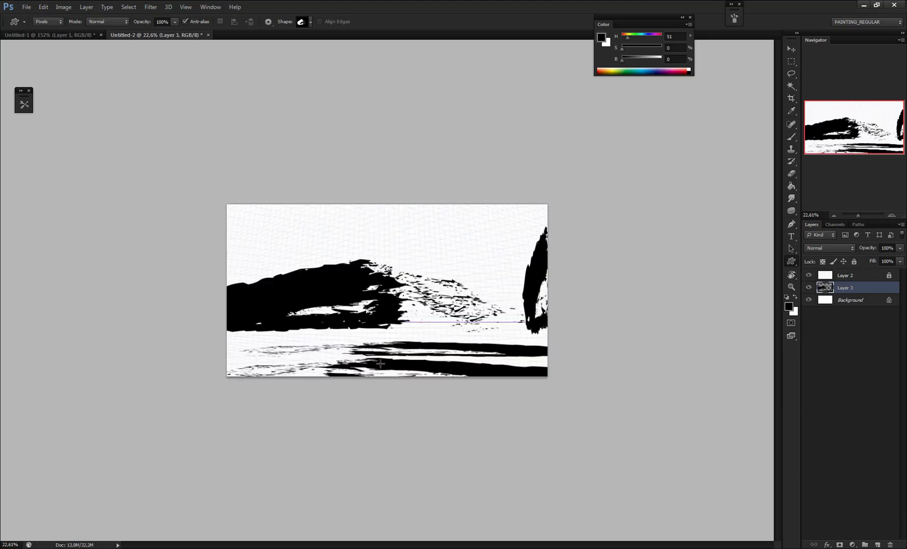
Step: Try extra tall rock stamps while flipping the canvas, and undo back to the first two rock forms
{"action": "key", "text": "F2"}
{"action": "left_click_drag", "start_coordinate": [398, 185], "coordinate": [435, 313]}
{"action": "left_click_drag", "start_coordinate": [548, 377], "coordinate": [521, 372]}
{"action": "key", "text": "F2"}
{"action": "left_click_drag", "start_coordinate": [293, 187], "coordinate": [328, 365]}
{"action": "key", "text": "F2"}
{"action": "key", "text": "ctrl+alt+z"}
{"action": "key", "text": "ctrl+alt+z"}
{"action": "key", "text": "ctrl+alt+z"}
{"action": "key", "text": "ctrl+alt+z"}
{"action": "key", "text": "ctrl+alt+z"}
{"action": "key", "text": "ctrl+alt+z"}
{"action": "key", "text": "ctrl+alt+z"}
{"action": "key", "text": "ctrl+alt+z"}
{"action": "key", "text": "ctrl+alt+z"}
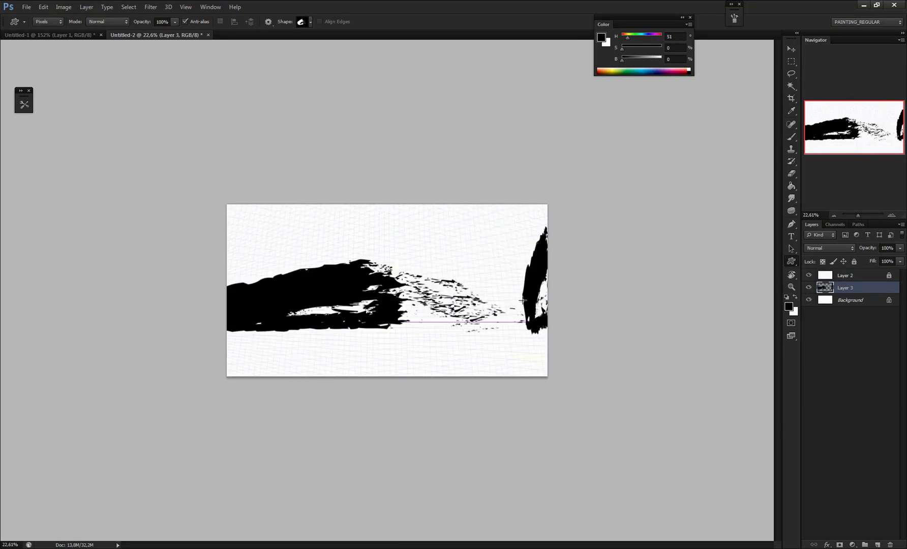
Step: Distort the rock forms layer with Free Transform, pulling its corners to follow the perspective grid
{"action": "key", "text": "ctrl+t"}
{"action": "key", "text": "ctrl+plus"}
{"action": "key", "text": "ctrl+plus"}
{"action": "left_click_drag", "start_coordinate": [151, 195], "coordinate": [167, 210]}
{"action": "left_click_drag", "start_coordinate": [624, 196], "coordinate": [605, 196]}
{"action": "left_click_drag", "start_coordinate": [166, 209], "coordinate": [134, 191]}
{"action": "left_click_drag", "start_coordinate": [417, 305], "coordinate": [373, 320]}
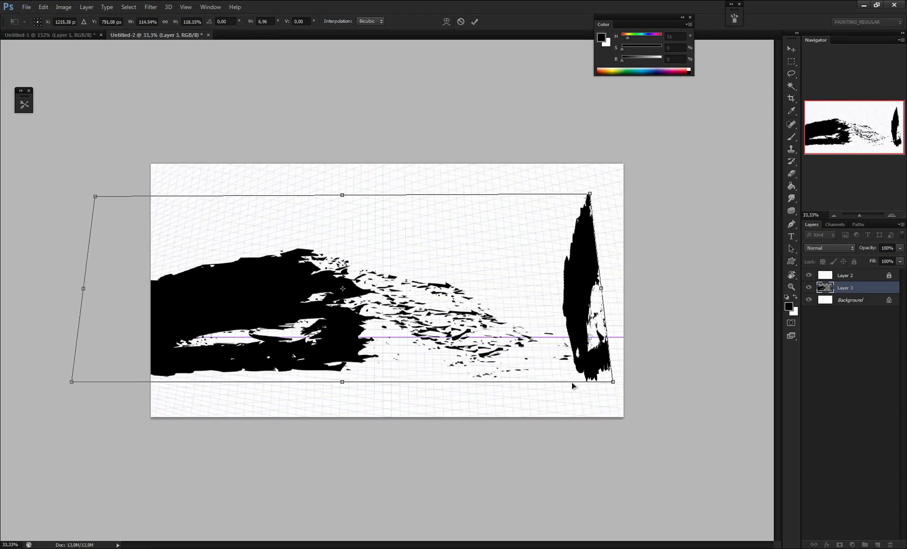
{"action": "left_click_drag", "start_coordinate": [613, 381], "coordinate": [610, 413]}
{"action": "left_click_drag", "start_coordinate": [71, 382], "coordinate": [106, 373]}
{"action": "left_click_drag", "start_coordinate": [95, 197], "coordinate": [134, 195]}
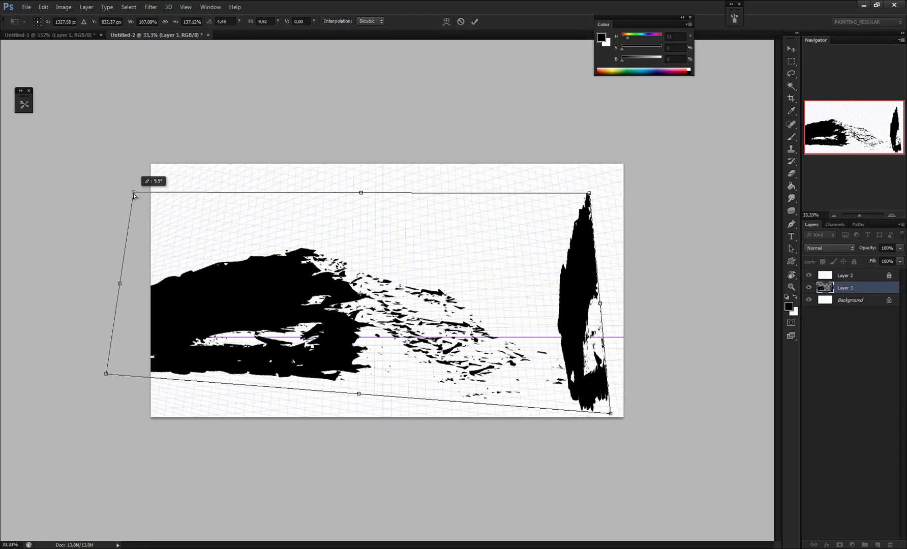
{"action": "key", "text": "Return"}
Step: Flip the canvas horizontally and stamp the engine shape as wide flat strips across the foreground
{"action": "scroll", "coordinate": [494, 315], "scroll_direction": "down", "scroll_amount": 1}
{"action": "key", "text": "F2"}
{"action": "left_click_drag", "start_coordinate": [631, 359], "coordinate": [102, 397]}
{"action": "left_click_drag", "start_coordinate": [611, 403], "coordinate": [277, 410]}
{"action": "left_click", "coordinate": [481, 212]}
Step: Add a new layer and stamp a different custom shape over the large rock mass to break up its top edge, then flip the canvas
{"action": "key", "text": "ctrl+shift+n"}
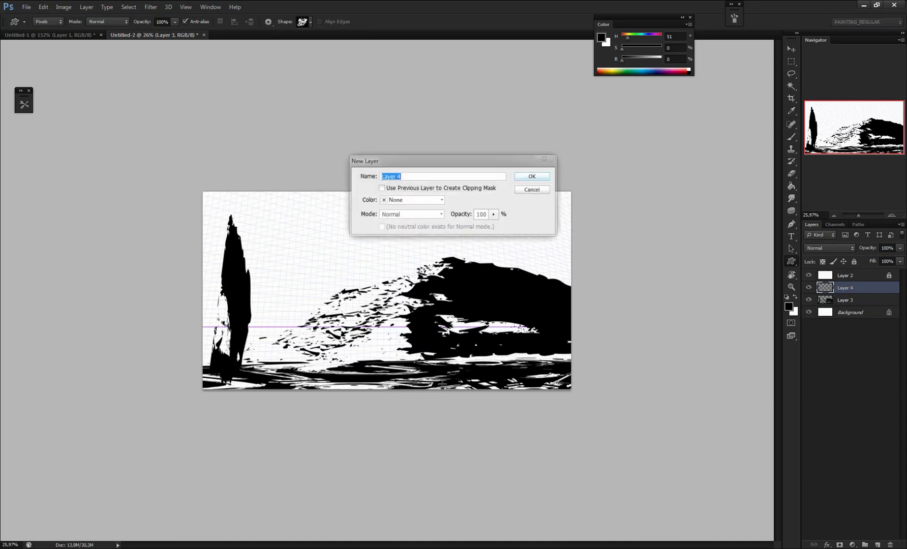
{"action": "key", "text": "Return"}
{"action": "left_click_drag", "start_coordinate": [190, 168], "coordinate": [272, 248]}
{"action": "scroll", "coordinate": [633, 201], "scroll_direction": "up", "scroll_amount": 2}
{"action": "scroll", "coordinate": [632, 201], "scroll_direction": "down", "scroll_amount": 1}
{"action": "left_click", "coordinate": [310, 21]}
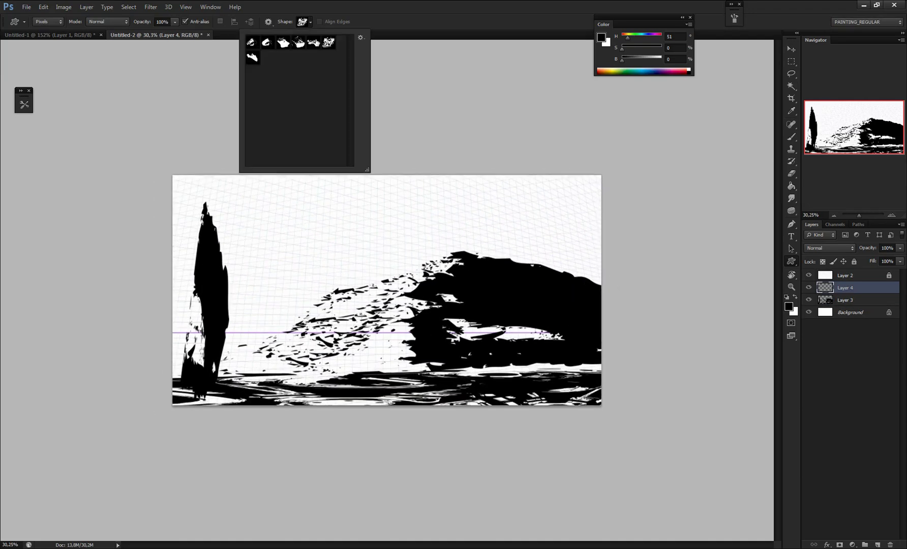
{"action": "left_click", "coordinate": [269, 43]}
{"action": "left_click_drag", "start_coordinate": [164, 223], "coordinate": [246, 296]}
{"action": "key", "text": "ctrl+z"}
{"action": "left_click_drag", "start_coordinate": [450, 217], "coordinate": [631, 286]}
{"action": "scroll", "coordinate": [212, 221], "scroll_direction": "down", "scroll_amount": 1}
{"action": "key", "text": "h"}
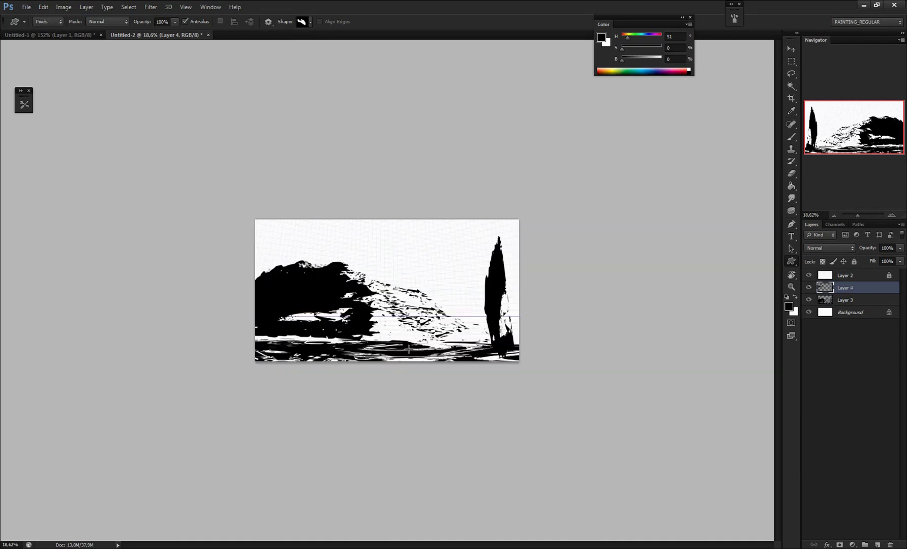
Step: Stamp a low rock ridge across the tower at the horizon and trim its lower part with a lasso selection
{"action": "left_click_drag", "start_coordinate": [580, 266], "coordinate": [351, 324]}
{"action": "key", "text": "ctrl+z"}
{"action": "left_click_drag", "start_coordinate": [582, 331], "coordinate": [595, 334]}
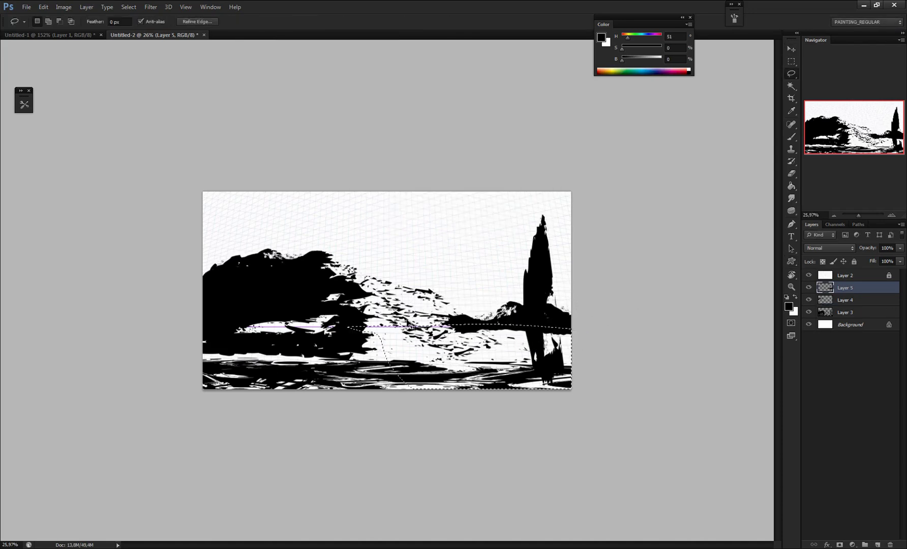
{"action": "key", "text": "ctrl+d"}
Step: Paint a solid black oval disc and a straight-sided column section onto the tower inside lasso selections
{"action": "left_click_drag", "start_coordinate": [491, 270], "coordinate": [537, 264]}
{"action": "mouse_move", "coordinate": [656, 189]}
{"action": "left_mouse_down"}
{"action": "mouse_move", "coordinate": [652, 234]}
{"action": "mouse_move", "coordinate": [666, 194]}
{"action": "left_mouse_up"}
{"action": "key", "text": "b"}
{"action": "mouse_move", "coordinate": [636, 214]}
{"action": "left_mouse_down"}
{"action": "mouse_move", "coordinate": [545, 210]}
{"action": "mouse_move", "coordinate": [626, 213]}
{"action": "left_mouse_up"}
{"action": "key", "text": "ctrl+d"}
{"action": "key", "text": "l"}
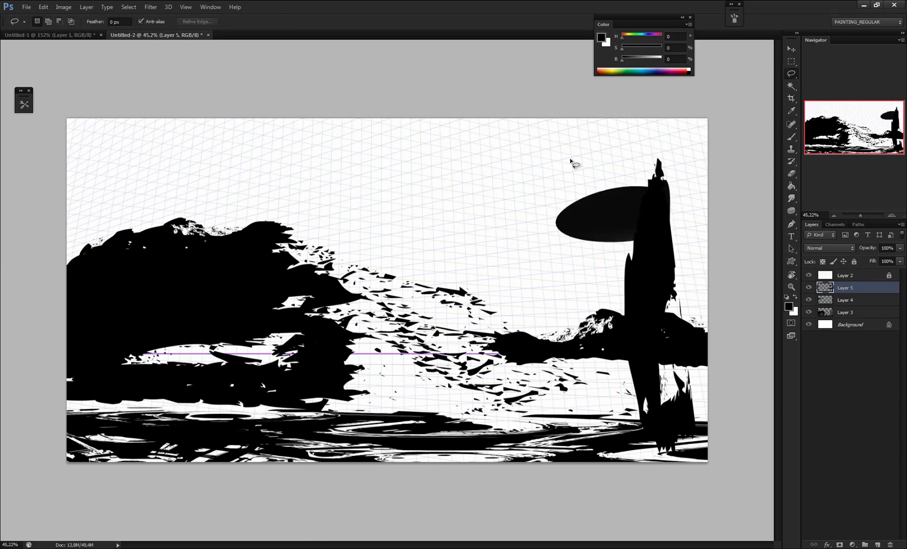
Step: Draw thin slanted black lines beside the tower with the Line tool, raising the line weight to 12 px
{"action": "left_click_drag", "start_coordinate": [373, 329], "coordinate": [333, 329]}
{"action": "key", "text": "F2"}
{"action": "left_click", "coordinate": [792, 261]}
{"action": "left_click", "coordinate": [826, 298]}
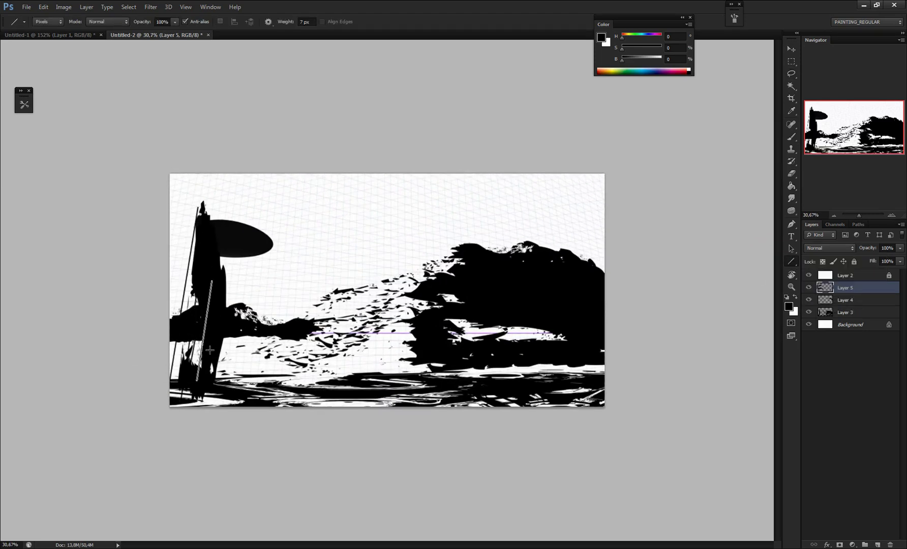
{"action": "left_click_drag", "start_coordinate": [189, 170], "coordinate": [170, 288]}
{"action": "left_click_drag", "start_coordinate": [218, 219], "coordinate": [260, 218]}
{"action": "key", "text": "bracketright"}
{"action": "key", "text": "bracketright"}
{"action": "key", "text": "bracketright"}
{"action": "key", "text": "bracketright"}
{"action": "key", "text": "bracketright"}
{"action": "mouse_move", "coordinate": [441, 273]}
{"action": "left_mouse_down"}
{"action": "mouse_move", "coordinate": [380, 273]}
{"action": "mouse_move", "coordinate": [421, 273]}
{"action": "left_mouse_up"}
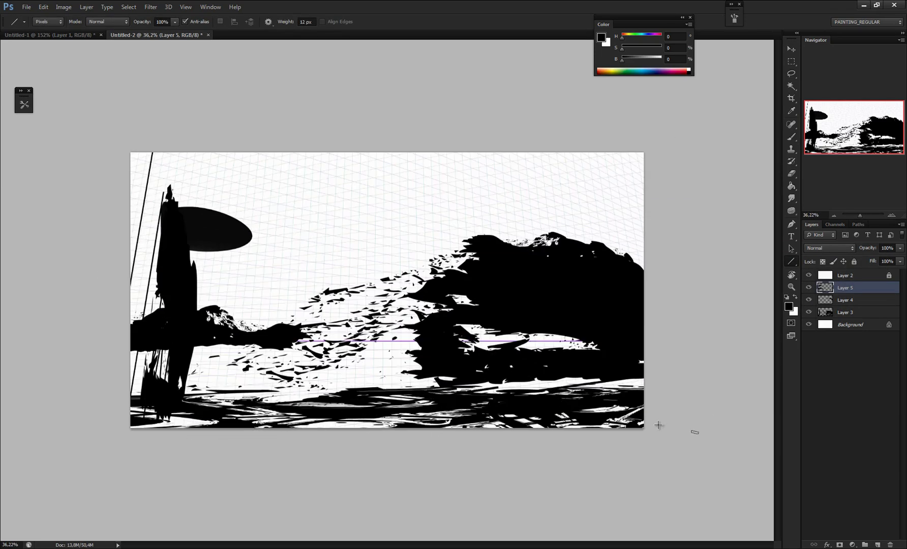
Step: Flip the canvas and stamp a custom shape in near-white over the large rock mass to carve light areas into it
{"action": "key", "text": "ctrl+shift+h"}
{"action": "scroll", "coordinate": [659, 425], "scroll_direction": "down", "scroll_amount": 2}
{"action": "key", "text": "shift+u"}
{"action": "left_click", "coordinate": [311, 21]}
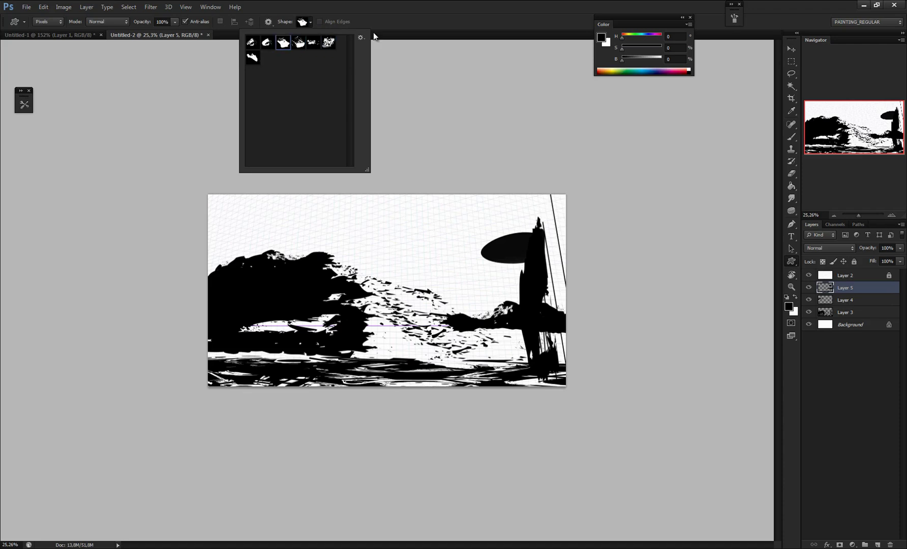
{"action": "left_click", "coordinate": [313, 43]}
{"action": "left_click_drag", "start_coordinate": [245, 205], "coordinate": [402, 308]}
{"action": "left_click_drag", "start_coordinate": [204, 245], "coordinate": [313, 353]}
{"action": "key", "text": "ctrl+z"}
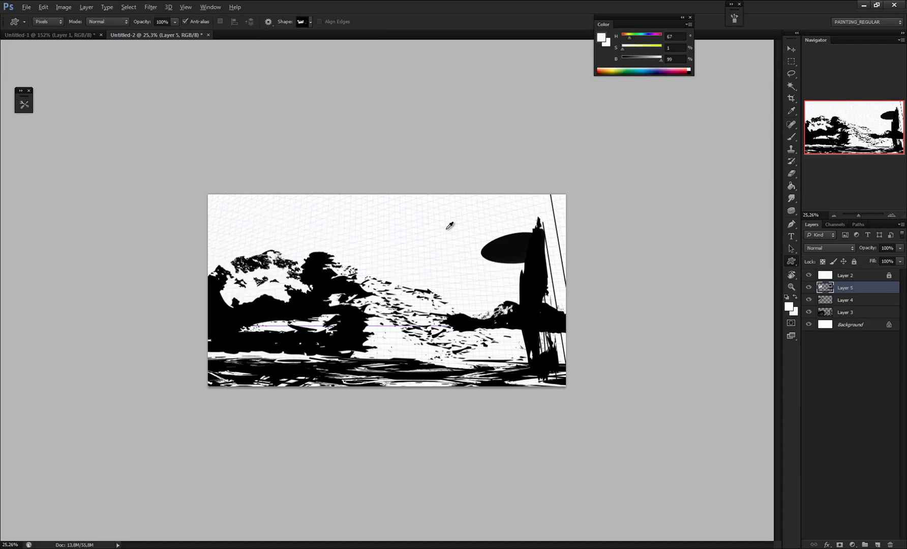
{"action": "left_click_drag", "start_coordinate": [173, 279], "coordinate": [391, 308]}
{"action": "scroll", "coordinate": [391, 308], "scroll_direction": "up", "scroll_amount": 1}
Step: On a new layer, paint white bands across the foreground with the brush inside narrow lasso selections
{"action": "key", "text": "ctrl+alt+shift+n"}
{"action": "left_click_drag", "start_coordinate": [167, 359], "coordinate": [365, 389]}
{"action": "key", "text": "ctrl+z"}
{"action": "key", "text": "l"}
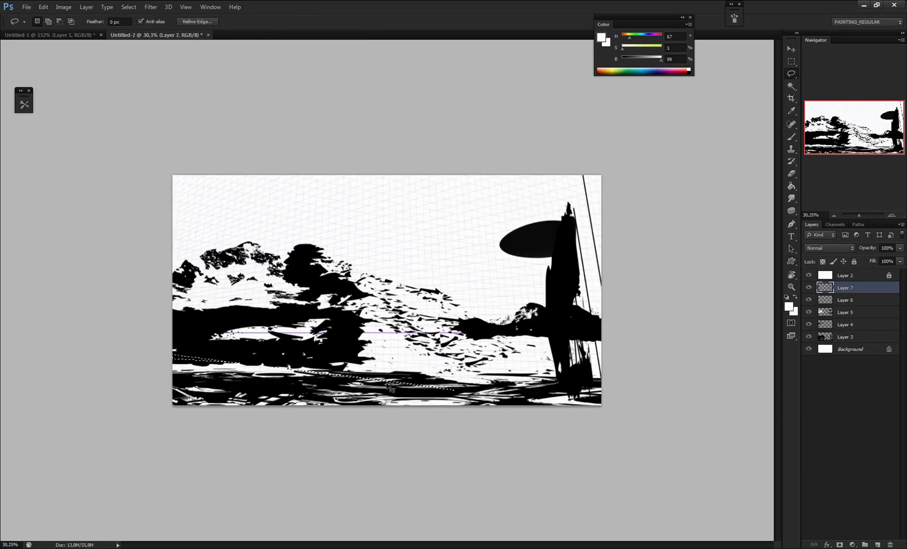
{"action": "scroll", "coordinate": [388, 386], "scroll_direction": "up", "scroll_amount": 1}
{"action": "scroll", "coordinate": [181, 419], "scroll_direction": "down", "scroll_amount": 1}
{"action": "key", "text": "b"}
{"action": "left_click_drag", "start_coordinate": [146, 365], "coordinate": [498, 382]}
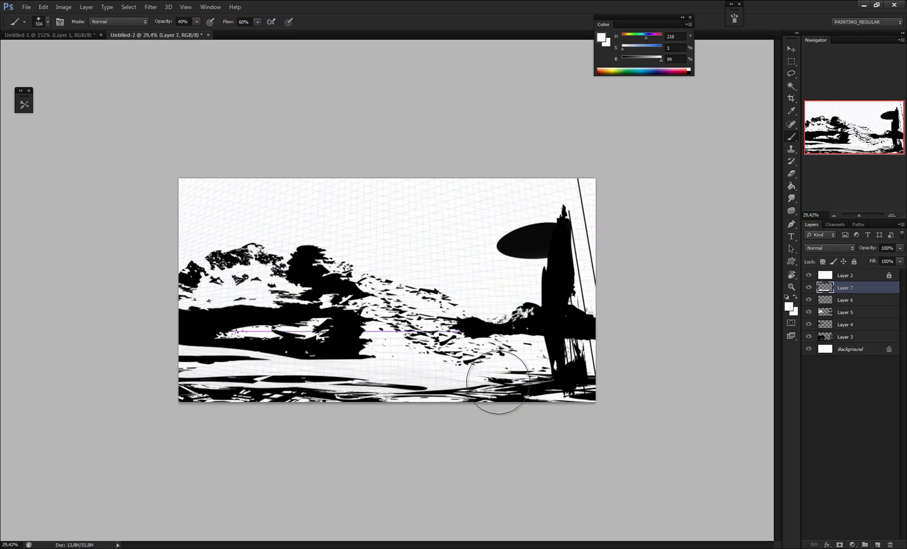
{"action": "key", "text": "ctrl+shift+c"}
{"action": "key", "text": "ctrl+v"}
{"action": "key", "text": "Delete"}
Step: Hide the perspective grid, paste a merged copy of the image on a new layer and distort it over the foreground
{"action": "left_click", "coordinate": [809, 275]}
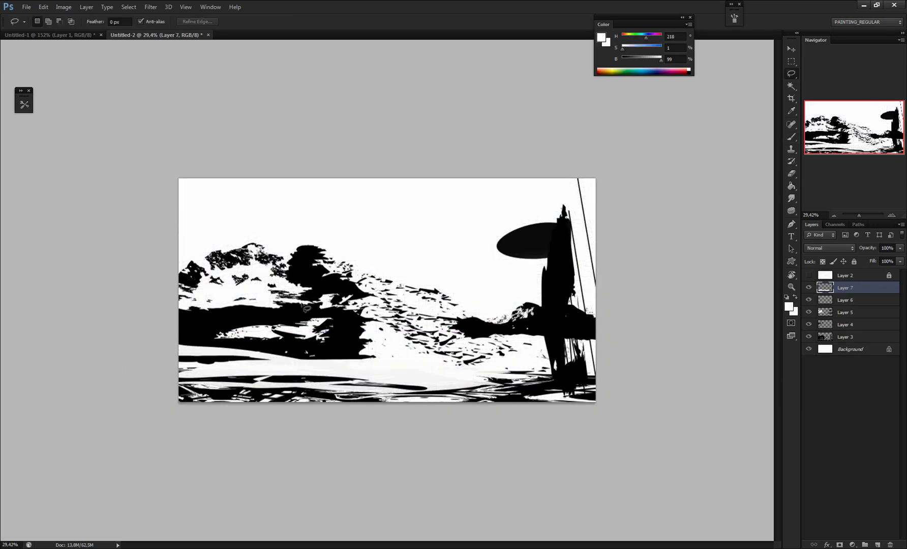
{"action": "key", "text": "ctrl+shift+c"}
{"action": "key", "text": "ctrl+v"}
{"action": "key", "text": "ctrl+t"}
{"action": "left_click_drag", "start_coordinate": [384, 297], "coordinate": [366, 423]}
{"action": "left_click_drag", "start_coordinate": [451, 491], "coordinate": [620, 471]}
{"action": "left_click_drag", "start_coordinate": [170, 491], "coordinate": [137, 450]}
{"action": "key", "text": "Return"}
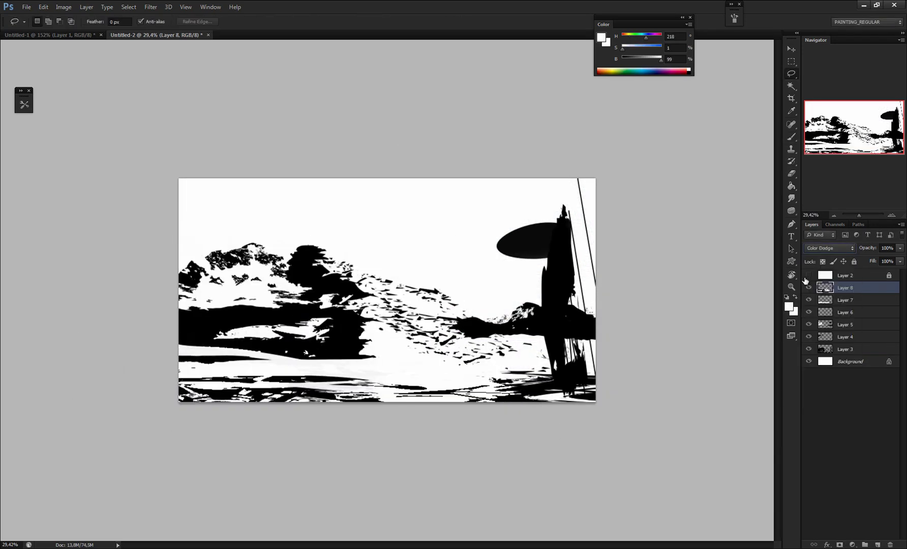
Step: Try blend modes such as Color Dodge on the pasted copy, show the perspective grid again and flip the canvas
{"action": "left_click_drag", "start_coordinate": [862, 248], "coordinate": [831, 249]}
{"action": "key", "text": "ctrl+shift+h"}
{"action": "key", "text": "b"}
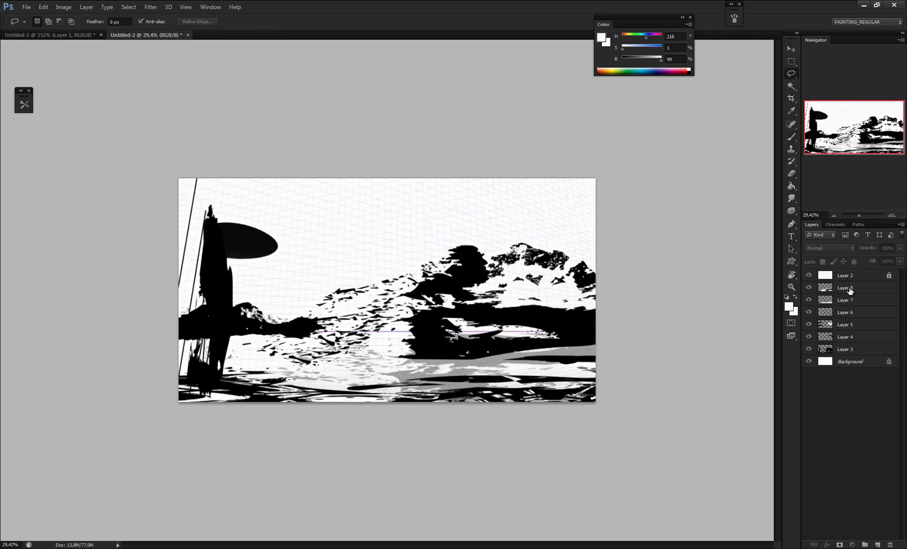
Step: Paint flowing grey cloud bands across the sky on a new layer inside lasso selections, using black
{"action": "left_click_drag", "start_coordinate": [405, 221], "coordinate": [501, 230]}
{"action": "key", "text": "b"}
{"action": "key", "text": "d"}
{"action": "left_click_drag", "start_coordinate": [436, 222], "coordinate": [555, 204]}
{"action": "left_click_drag", "start_coordinate": [477, 204], "coordinate": [356, 196]}
Step: Adjust the cloud bands upward with Free Transform and flip the canvas
{"action": "key", "text": "ctrl+t"}
{"action": "left_click_drag", "start_coordinate": [601, 260], "coordinate": [601, 235]}
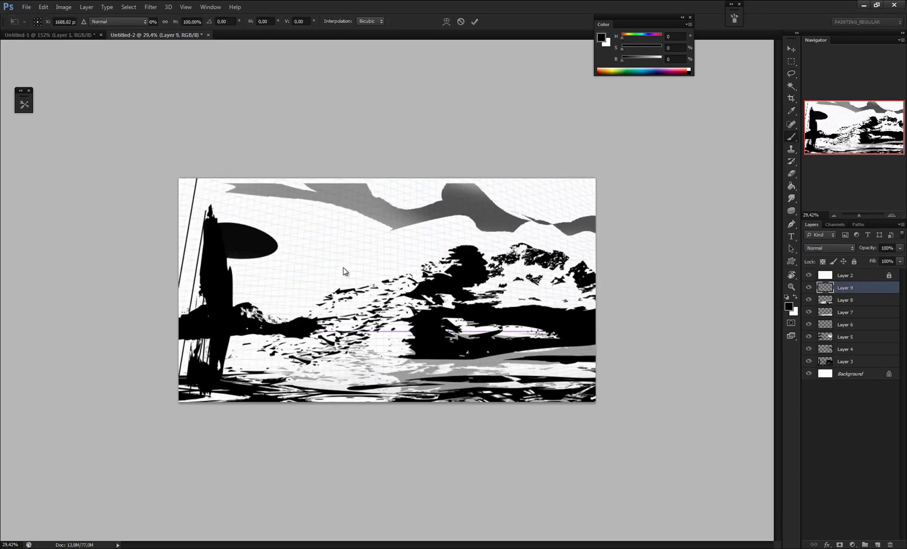
{"action": "key", "text": "Return"}
{"action": "key", "text": "ctrl+alt+h"}
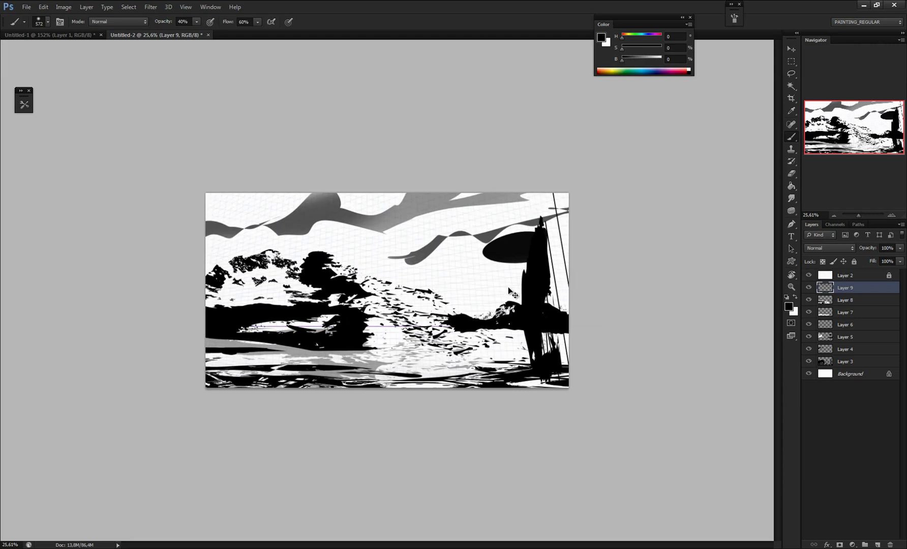
Step: Stamp the engine shape flat in the black foreground near the base of the tower on a new layer
{"action": "key", "text": "u"}
{"action": "left_click", "coordinate": [311, 22]}
{"action": "left_click", "coordinate": [313, 43]}
{"action": "left_click_drag", "start_coordinate": [266, 318], "coordinate": [541, 406]}
{"action": "key", "text": "ctrl+z"}
{"action": "left_click_drag", "start_coordinate": [370, 352], "coordinate": [631, 432]}
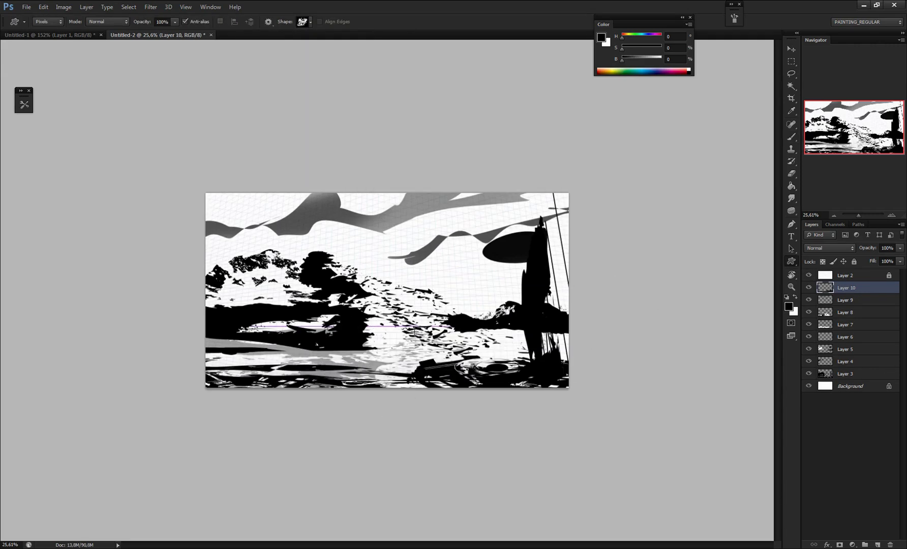
Step: Brush a light sampled haze over the distant rock mass and middle ground, and flip the canvas
{"action": "key", "text": "b"}
{"action": "left_click", "coordinate": [471, 278], "text": "alt"}
{"action": "mouse_move", "coordinate": [424, 292]}
{"action": "left_mouse_down"}
{"action": "mouse_move", "coordinate": [302, 277]}
{"action": "mouse_move", "coordinate": [245, 326]}
{"action": "left_mouse_up"}
{"action": "left_click_drag", "start_coordinate": [458, 379], "coordinate": [244, 366]}
{"action": "key", "text": "ctrl+alt+h"}
Step: Darken the foreground and the upper sky with a large brush in a sampled near-black at 10% opacity
{"action": "left_click", "coordinate": [237, 295], "text": "alt"}
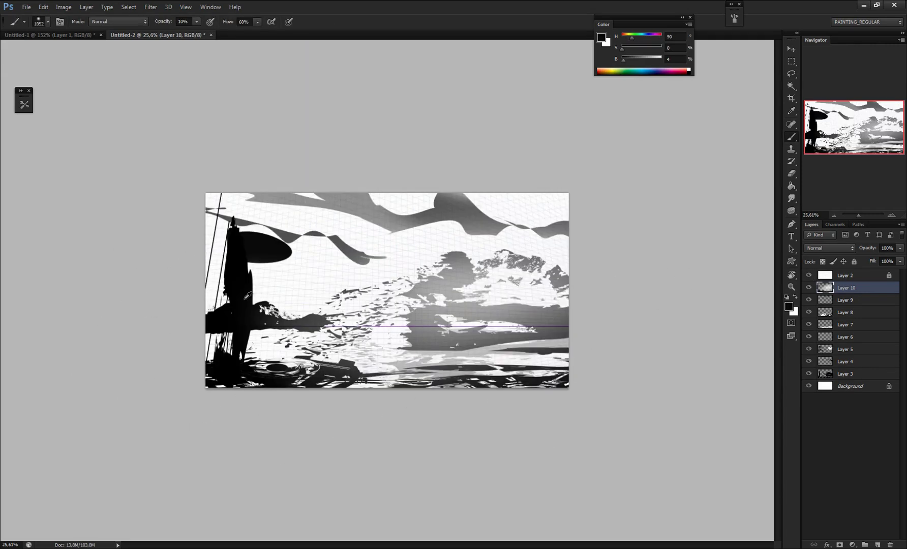
{"action": "key", "text": "1"}
{"action": "left_click_drag", "start_coordinate": [513, 394], "coordinate": [295, 376]}
{"action": "mouse_move", "coordinate": [192, 274]}
{"action": "left_mouse_down"}
{"action": "mouse_move", "coordinate": [231, 244]}
{"action": "mouse_move", "coordinate": [558, 191]}
{"action": "left_mouse_up"}
{"action": "scroll", "coordinate": [558, 191], "scroll_direction": "up", "scroll_amount": 1}
Step: Hide the grid, stamp all visible layers onto a new layer, and darken its midtones and output whites with Levels
{"action": "left_click", "coordinate": [809, 275]}
{"action": "key", "text": "ctrl+alt+shift+e"}
{"action": "key", "text": "ctrl+l"}
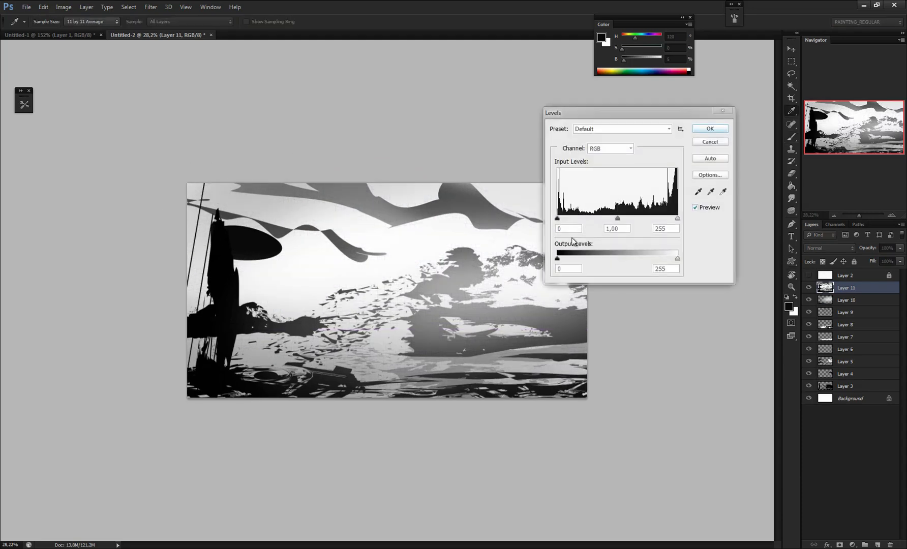
{"action": "left_click_drag", "start_coordinate": [617, 218], "coordinate": [630, 218]}
{"action": "left_click_drag", "start_coordinate": [678, 259], "coordinate": [667, 259]}
{"action": "left_click_drag", "start_coordinate": [678, 219], "coordinate": [676, 218]}
{"action": "key", "text": "Return"}
Step: Try stamping a custom shape across the middle ground and undo it
{"action": "key", "text": "u"}
{"action": "left_click", "coordinate": [310, 22]}
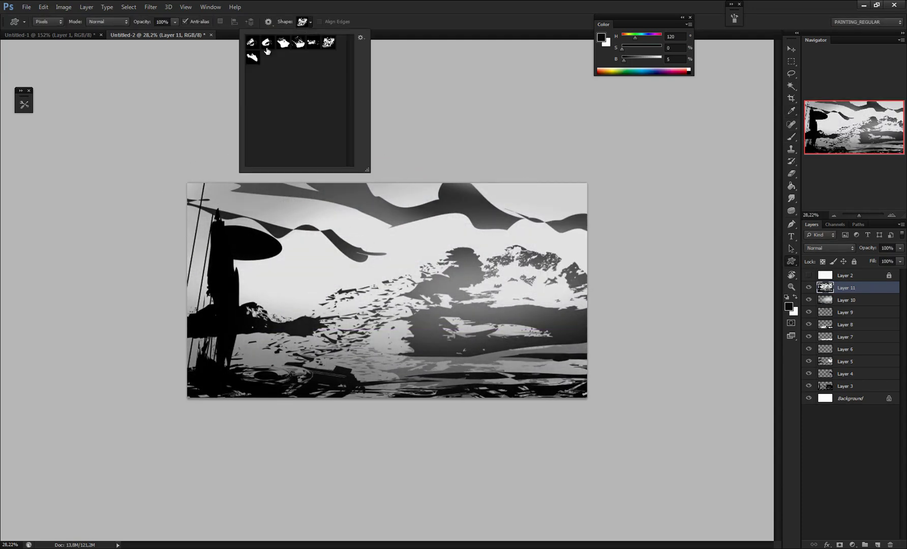
{"action": "left_click_drag", "start_coordinate": [290, 257], "coordinate": [429, 331]}
{"action": "key", "text": "ctrl+z"}
Step: Stamp the engine shape in a sampled dark tone over the distant rocks on a new layer
{"action": "left_click", "coordinate": [370, 293], "text": "alt"}
{"action": "left_click", "coordinate": [310, 22]}
{"action": "double_click", "coordinate": [328, 42]}
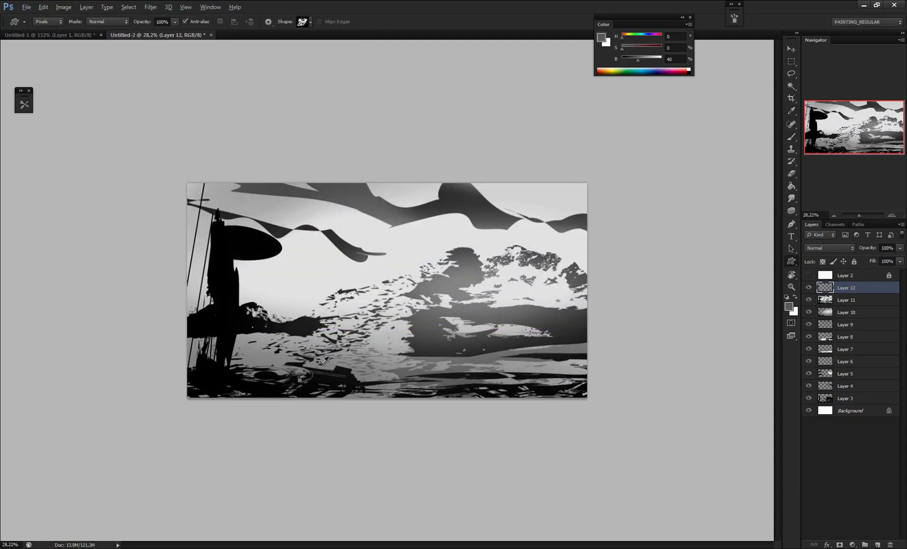
{"action": "left_click", "coordinate": [322, 364], "text": "alt"}
{"action": "mouse_move", "coordinate": [419, 263]}
{"action": "left_mouse_down"}
{"action": "mouse_move", "coordinate": [518, 306]}
{"action": "mouse_move", "coordinate": [525, 254]}
{"action": "left_mouse_up"}
Step: Show the grid, distort the engine shape to follow its perspective, move it to the tower's base, and hide the grid
{"action": "key", "text": "ctrl+t"}
{"action": "left_click", "coordinate": [808, 276]}
{"action": "key", "text": "ctrl+z"}
{"action": "left_click_drag", "start_coordinate": [419, 285], "coordinate": [419, 272]}
{"action": "left_click_drag", "start_coordinate": [419, 249], "coordinate": [418, 236]}
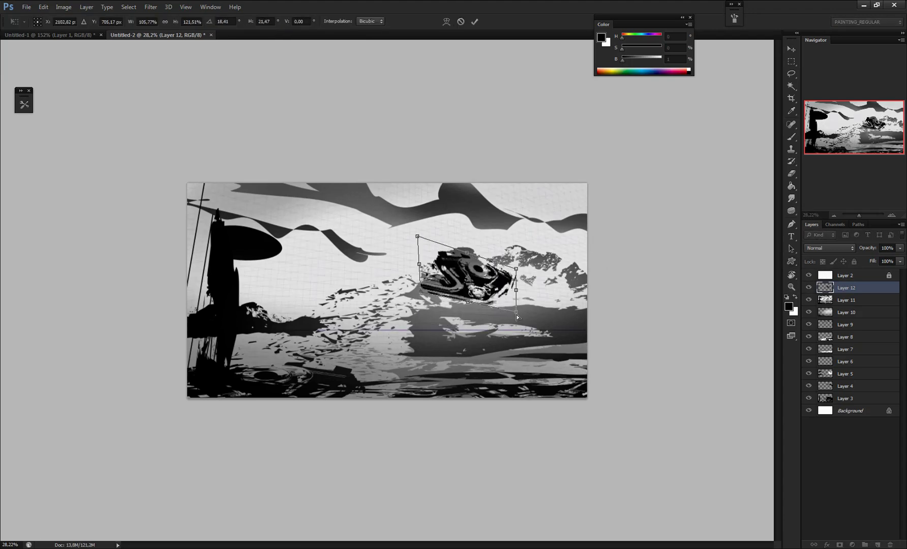
{"action": "left_click_drag", "start_coordinate": [517, 317], "coordinate": [275, 292]}
{"action": "left_click", "coordinate": [809, 276]}
Step: Stamp all visible layers onto a new layer and enlarge it with Free Transform by pulling the lower corners outward
{"action": "key", "text": "ctrl+alt+shift+e"}
{"action": "key", "text": "ctrl+t"}
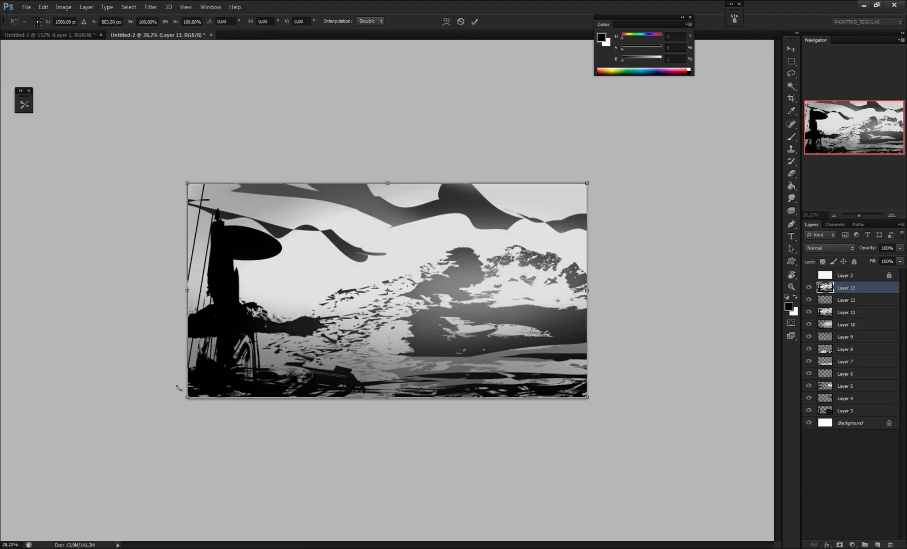
{"action": "left_click_drag", "start_coordinate": [187, 399], "coordinate": [156, 409]}
{"action": "left_click_drag", "start_coordinate": [588, 399], "coordinate": [607, 415]}
{"action": "left_click_drag", "start_coordinate": [271, 297], "coordinate": [254, 284]}
{"action": "key", "text": "Return"}
Step: Add a Brightness/Contrast adjustment with raised contrast and merge it with the layers down to Layer 3
{"action": "left_click", "coordinate": [852, 544]}
{"action": "left_click", "coordinate": [875, 367]}
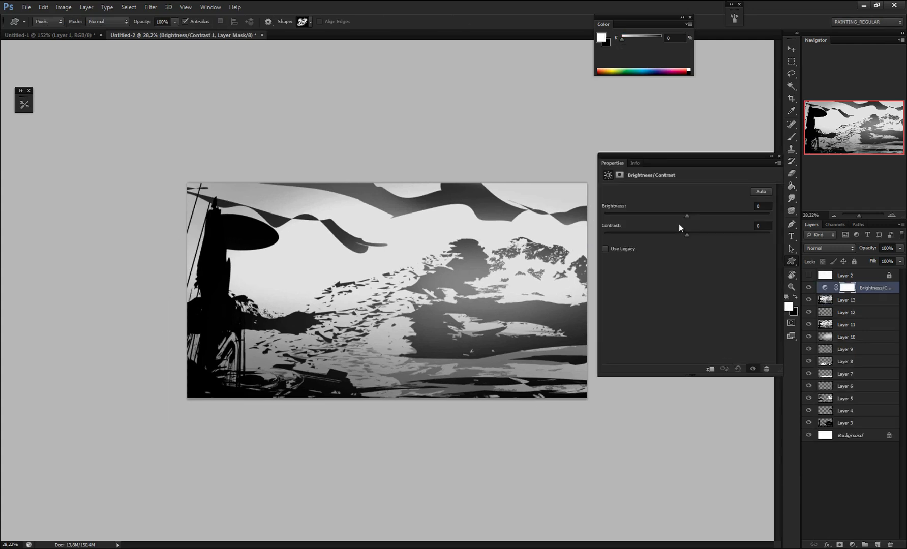
{"action": "left_click_drag", "start_coordinate": [686, 226], "coordinate": [713, 227]}
{"action": "left_click", "coordinate": [778, 156]}
{"action": "left_click", "coordinate": [847, 424], "text": "shift"}
{"action": "key", "text": "ctrl+e"}
Step: Stamp a different custom shape as a wide dark strip across the foreground on a new layer
{"action": "left_click", "coordinate": [311, 22]}
{"action": "double_click", "coordinate": [310, 107]}
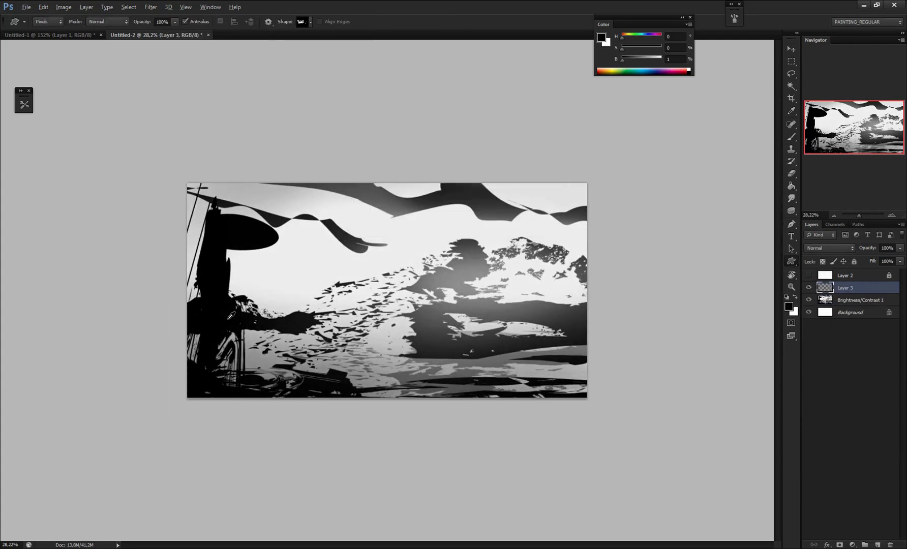
{"action": "left_click_drag", "start_coordinate": [194, 338], "coordinate": [585, 407]}
Step: Distort the foreground strip into a wide ground plane, narrowing its far edge and stretching its near corners well beyond the canvas
{"action": "key", "text": "ctrl+t"}
{"action": "scroll", "coordinate": [387, 305], "scroll_direction": "down", "scroll_amount": 3}
{"action": "left_click_drag", "start_coordinate": [240, 370], "coordinate": [196, 388]}
{"action": "left_click_drag", "start_coordinate": [535, 370], "coordinate": [585, 386]}
{"action": "left_click_drag", "start_coordinate": [196, 326], "coordinate": [296, 323]}
{"action": "left_click_drag", "start_coordinate": [585, 325], "coordinate": [453, 326]}
{"action": "left_click_drag", "start_coordinate": [519, 355], "coordinate": [667, 355]}
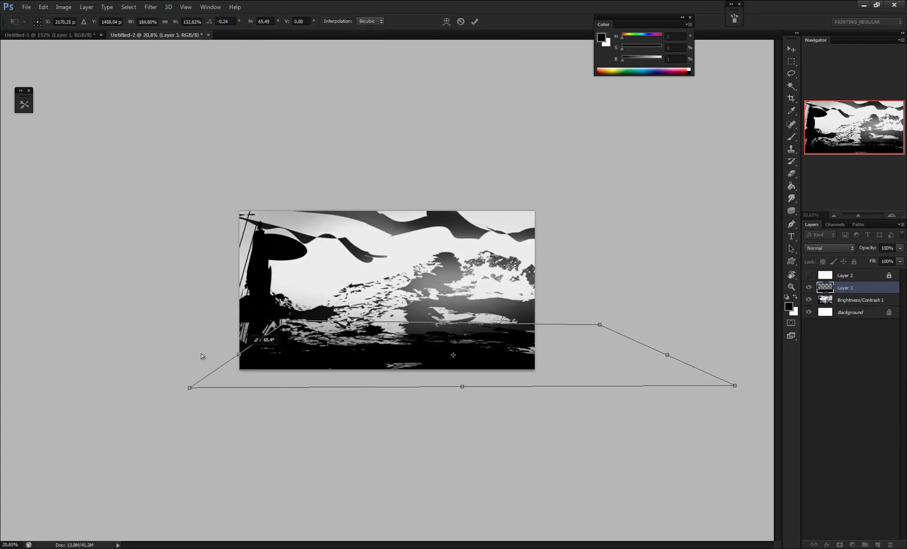
{"action": "left_click_drag", "start_coordinate": [402, 324], "coordinate": [401, 334]}
{"action": "left_click_drag", "start_coordinate": [189, 375], "coordinate": [2, 369]}
{"action": "left_click_drag", "start_coordinate": [729, 373], "coordinate": [833, 375]}
{"action": "key", "text": "Return"}
Step: Lighten the foreground ground layer to near-white with Hue/Saturation
{"action": "scroll", "coordinate": [469, 351], "scroll_direction": "up", "scroll_amount": 3}
{"action": "key", "text": "ctrl+u"}
{"action": "left_click_drag", "start_coordinate": [667, 307], "coordinate": [715, 310]}
{"action": "left_click", "coordinate": [773, 218]}
Step: Try brushing a sampled dark tone inside a lasso selection beside the tower, then undo it and deselect
{"action": "key", "text": "l"}
{"action": "left_click_drag", "start_coordinate": [198, 261], "coordinate": [184, 279]}
{"action": "key", "text": "b"}
{"action": "left_click", "coordinate": [213, 320], "text": "alt"}
{"action": "left_click_drag", "start_coordinate": [213, 320], "coordinate": [213, 381]}
{"action": "key", "text": "ctrl+z"}
{"action": "key", "text": "ctrl+d"}
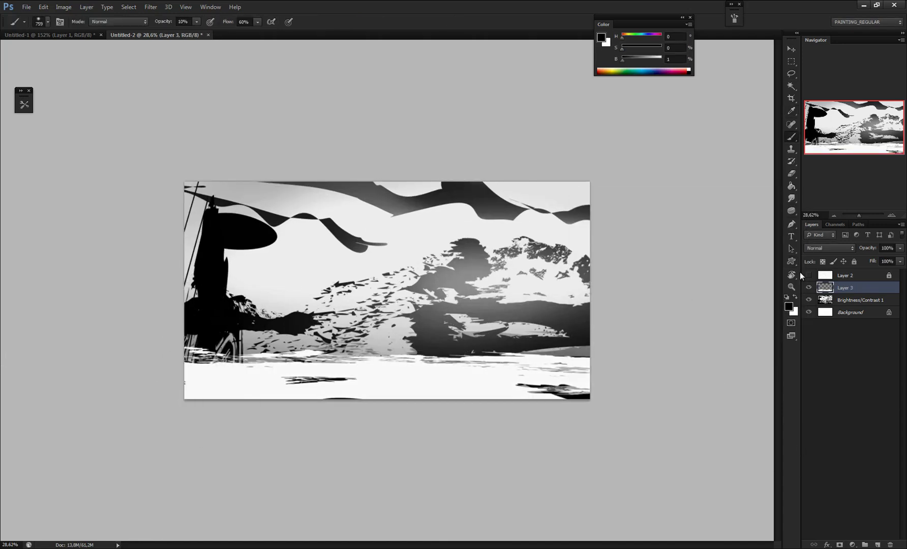
Step: Stamp a scratchy dark custom shape with a swirl motif over the base of the large tower
{"action": "left_click", "coordinate": [791, 262]}
{"action": "left_click", "coordinate": [311, 22]}
{"action": "left_click", "coordinate": [253, 42]}
{"action": "mouse_move", "coordinate": [184, 262]}
{"action": "left_mouse_down"}
{"action": "mouse_move", "coordinate": [265, 397]}
{"action": "mouse_move", "coordinate": [243, 418]}
{"action": "left_mouse_up"}
{"action": "left_click", "coordinate": [809, 275]}
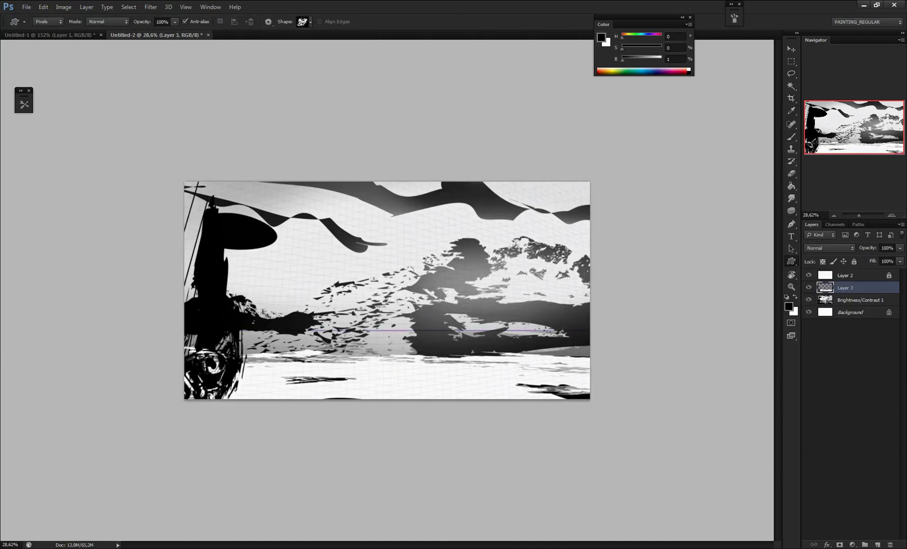
{"action": "left_click_drag", "start_coordinate": [195, 346], "coordinate": [265, 418]}
Step: Brush a sampled near-white haze over the distant rocks and clouds to lighten them
{"action": "key", "text": "ctrl+shift+h"}
{"action": "key", "text": "b"}
{"action": "left_click", "coordinate": [356, 240], "text": "alt"}
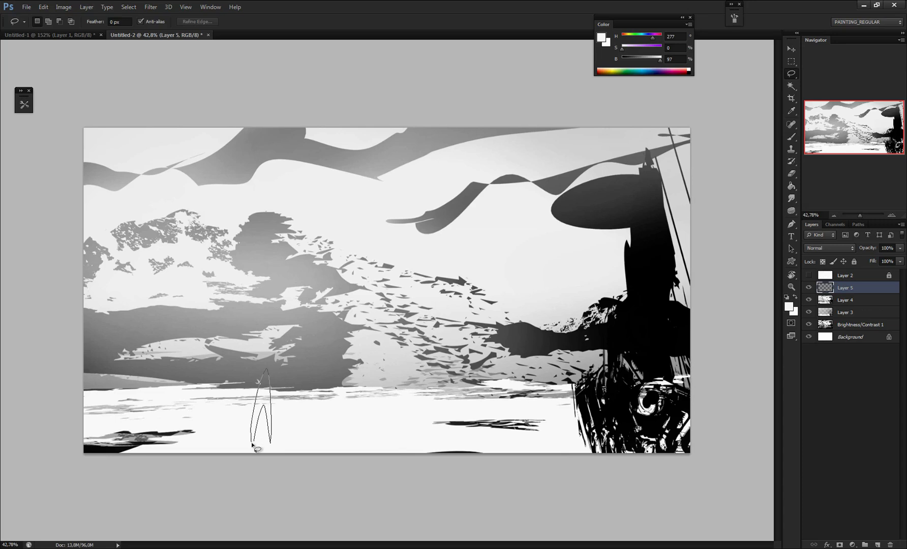
Step: Lasso a thin striding two-legged figure in the open foreground, paint it solid black and deselect
{"action": "left_click_drag", "start_coordinate": [251, 445], "coordinate": [252, 443]}
{"action": "key", "text": "b"}
{"action": "key", "text": "x"}
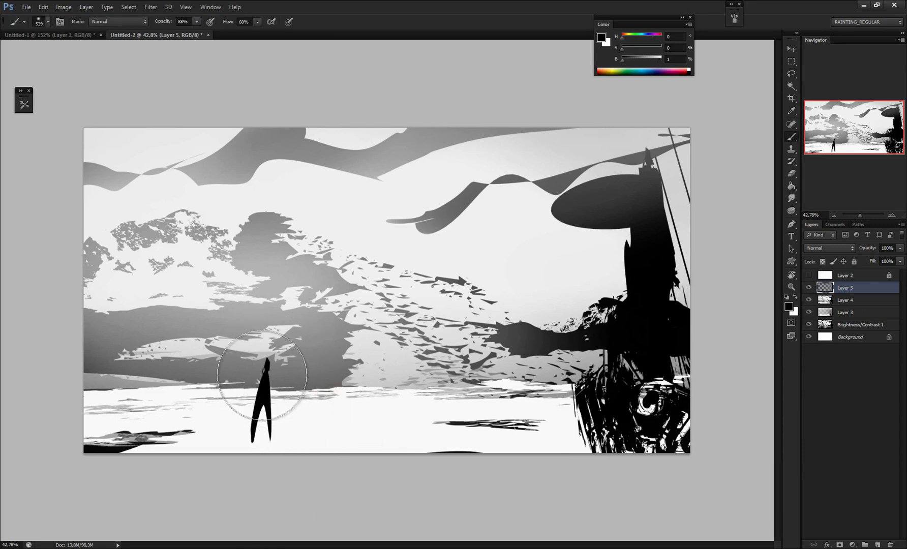
{"action": "key", "text": "ctrl+d"}
Step: Lasso a long wavy ribbon running from the figure to the tower's rocks, paint it black and deselect
{"action": "key", "text": "ctrl+shift+h"}
{"action": "key", "text": "l"}
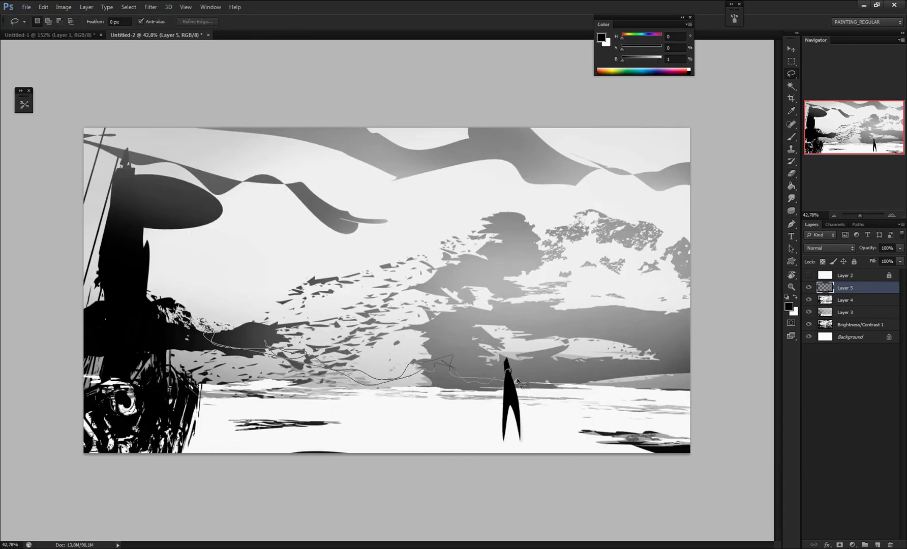
{"action": "left_click_drag", "start_coordinate": [517, 381], "coordinate": [509, 372]}
{"action": "key", "text": "b"}
{"action": "left_click_drag", "start_coordinate": [501, 376], "coordinate": [234, 351]}
{"action": "key", "text": "ctrl+d"}
Step: Duplicate the figure layer, flip the copy vertically beneath the feet as a reflection and lower its opacity
{"action": "key", "text": "ctrl+shift+h"}
{"action": "key", "text": "ctrl+j"}
{"action": "key", "text": "ctrl+t"}
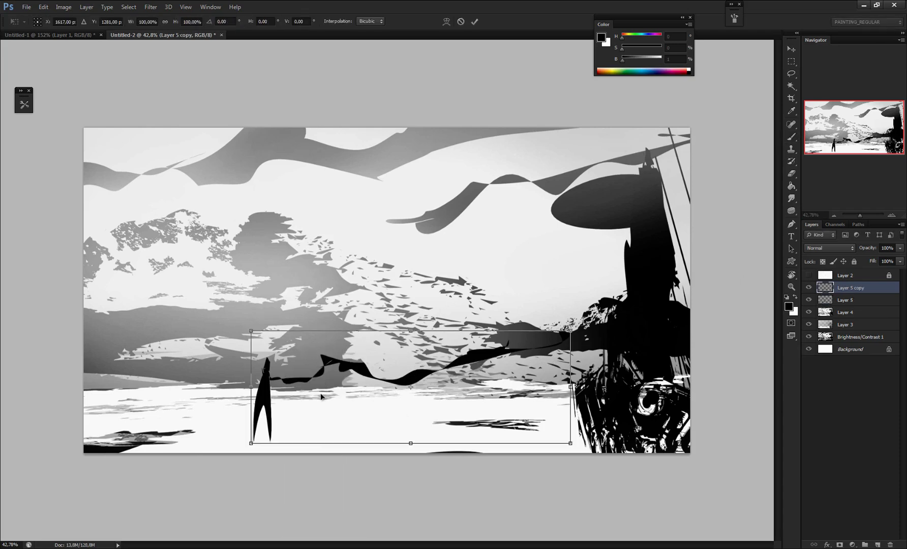
{"action": "right_click", "coordinate": [322, 396]}
{"action": "left_click", "coordinate": [351, 526]}
{"action": "left_click_drag", "start_coordinate": [325, 350], "coordinate": [326, 446]}
{"action": "key", "text": "Return"}
{"action": "left_click_drag", "start_coordinate": [868, 248], "coordinate": [841, 248]}
{"action": "key", "text": "ctrl+shift+h"}
{"action": "scroll", "coordinate": [687, 276], "scroll_direction": "down", "scroll_amount": 2}
{"action": "key", "text": "ctrl+shift+h"}
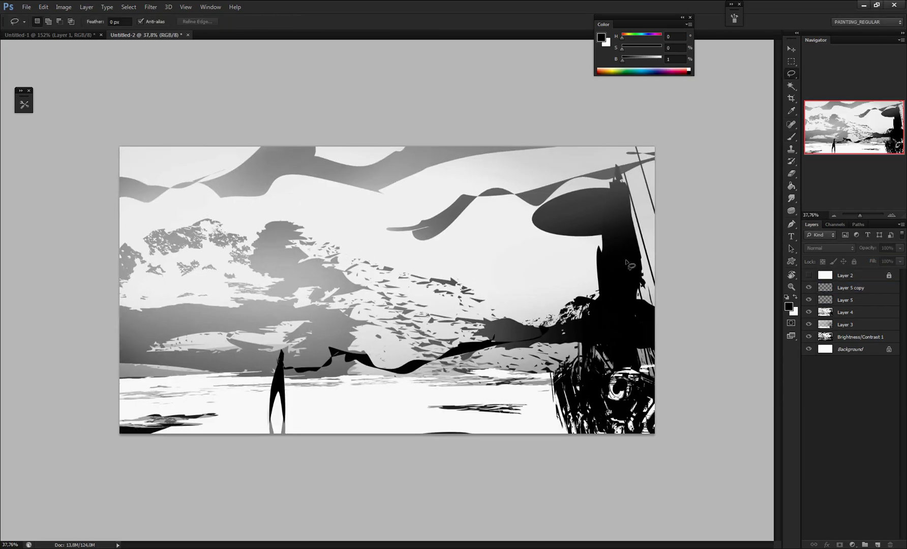
Step: Select the large tower and its base with Quick Selection and copy it to a new layer
{"action": "key", "text": "w"}
{"action": "key", "text": "shift+w"}
{"action": "left_click_drag", "start_coordinate": [621, 276], "coordinate": [604, 415]}
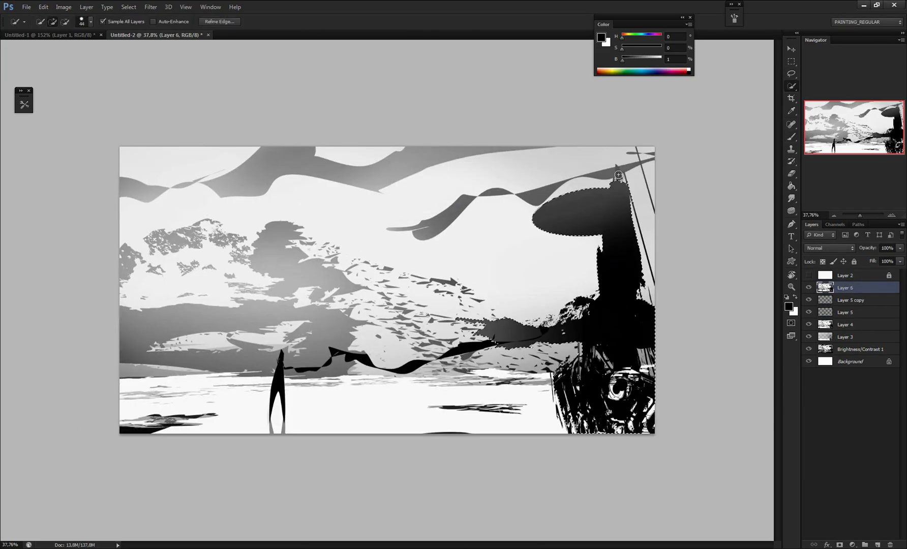
{"action": "key", "text": "ctrl+j"}
{"action": "key", "text": "ctrl+t"}
{"action": "left_click_drag", "start_coordinate": [455, 164], "coordinate": [534, 271]}
{"action": "left_click_drag", "start_coordinate": [362, 259], "coordinate": [402, 310]}
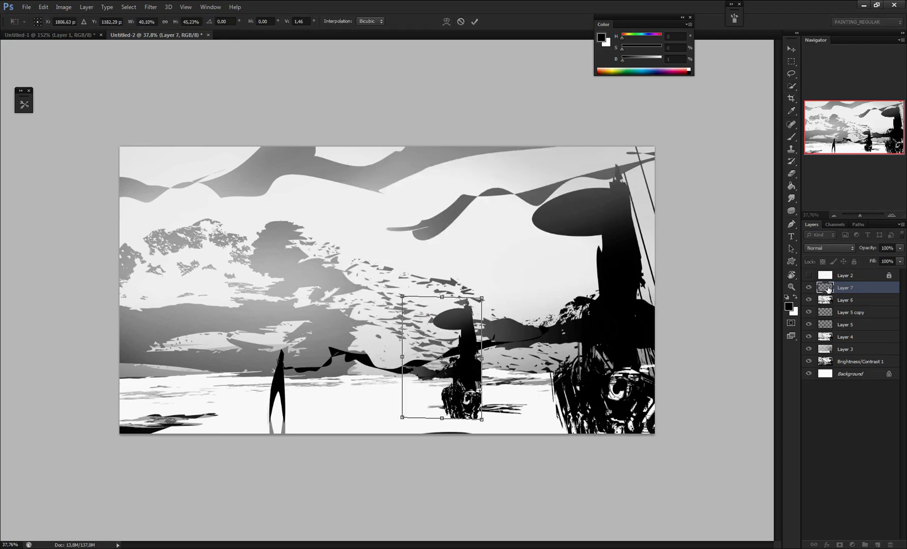
{"action": "key", "text": "Escape"}
Step: Show the perspective grid and scale and skew the tower copy into a small, narrow tower in the middle distance
{"action": "left_click", "coordinate": [810, 276]}
{"action": "key", "text": "ctrl+t"}
{"action": "left_click_drag", "start_coordinate": [628, 259], "coordinate": [501, 270]}
{"action": "left_click_drag", "start_coordinate": [527, 174], "coordinate": [502, 176]}
{"action": "left_click_drag", "start_coordinate": [327, 443], "coordinate": [351, 422]}
{"action": "left_click_drag", "start_coordinate": [329, 176], "coordinate": [431, 235]}
{"action": "left_click_drag", "start_coordinate": [463, 315], "coordinate": [432, 306]}
{"action": "left_click_drag", "start_coordinate": [371, 325], "coordinate": [417, 315]}
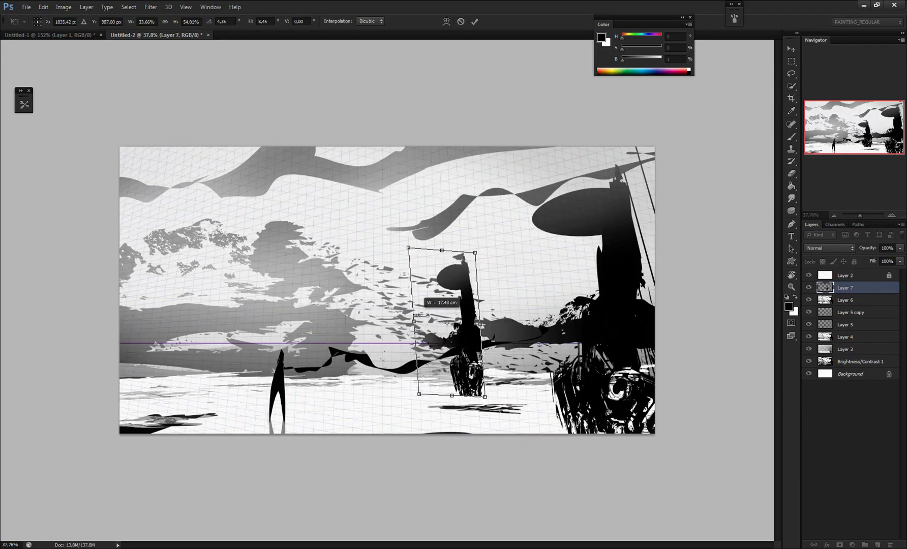
Step: Flip the small tower horizontally, shift it slightly and commit the transform
{"action": "right_click", "coordinate": [443, 325]}
{"action": "left_click", "coordinate": [468, 470]}
{"action": "left_click_drag", "start_coordinate": [424, 254], "coordinate": [404, 257]}
{"action": "key", "text": "Return"}
Step: Fade the small tower's base with the Eraser and lighten the tower with sampled mid-grey strokes at 10% brush opacity
{"action": "key", "text": "e"}
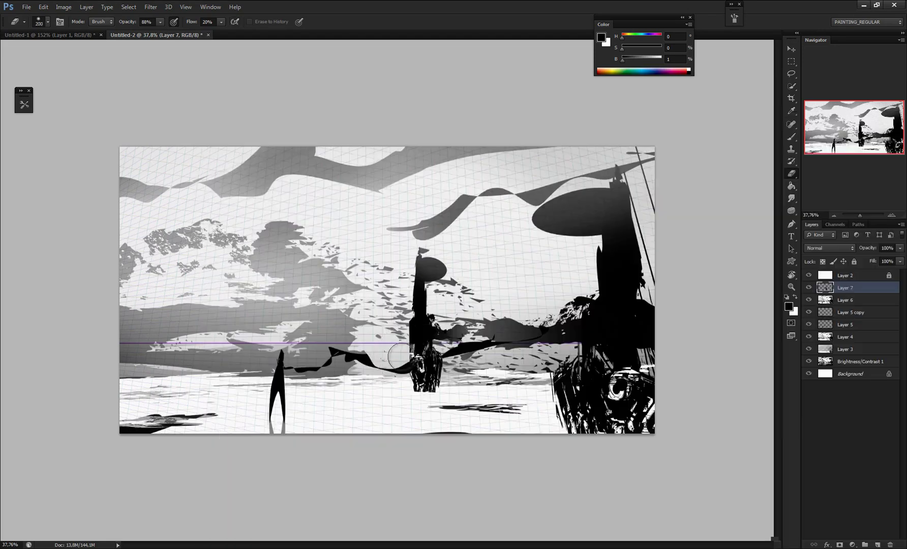
{"action": "key", "text": "b"}
{"action": "left_click", "coordinate": [428, 305], "text": "alt"}
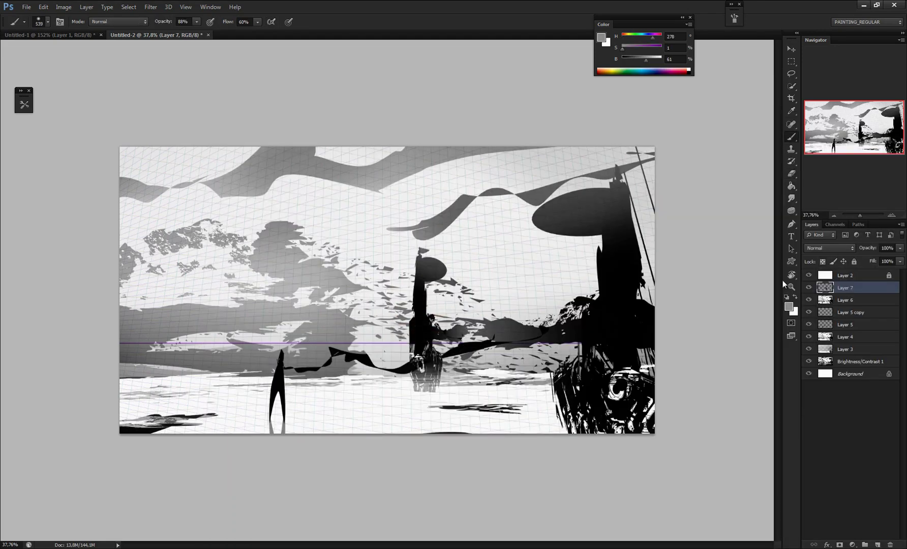
{"action": "key", "text": "ctrl+z"}
{"action": "key", "text": "1"}
{"action": "left_click_drag", "start_coordinate": [444, 341], "coordinate": [354, 321]}
{"action": "key", "text": "ctrl+shift+h"}
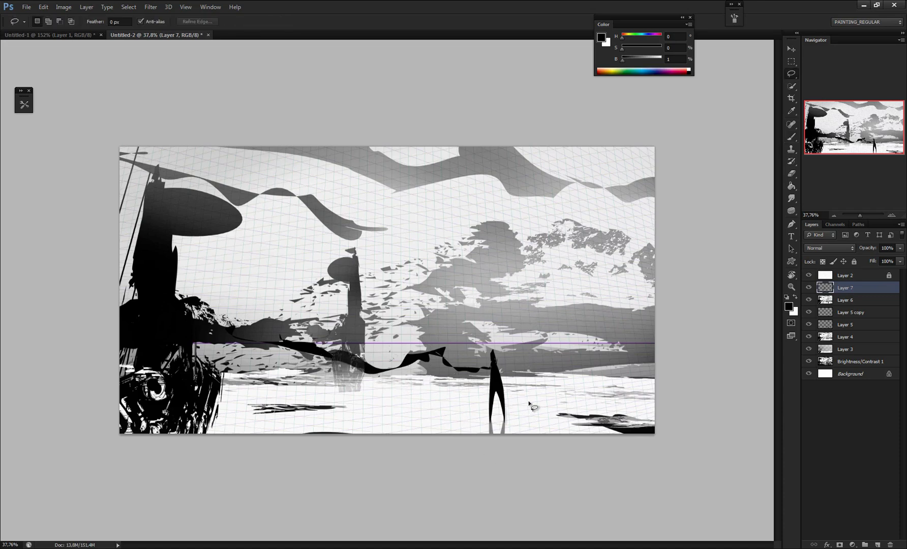
Step: Stretch the small tower upward to about 108% of its height
{"action": "key", "text": "ctrl+t"}
{"action": "mouse_move", "coordinate": [333, 247]}
{"action": "left_mouse_down"}
{"action": "mouse_move", "coordinate": [333, 219]}
{"action": "mouse_move", "coordinate": [335, 235]}
{"action": "left_mouse_up"}
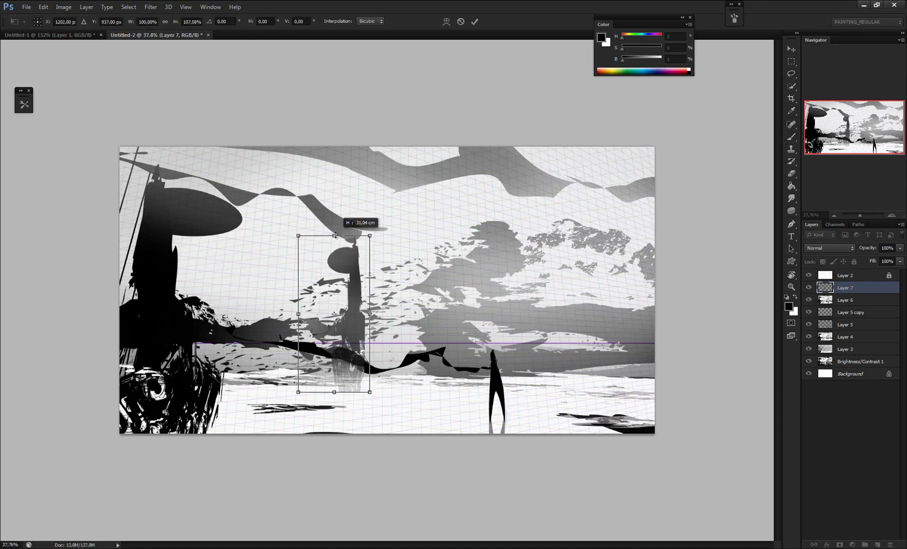
{"action": "key", "text": "Return"}
{"action": "key", "text": "ctrl+shift+h"}
{"action": "key", "text": "ctrl+shift+h"}
Step: Duplicate the small tower, flip the copy vertically and place it below the base as a reflection, then hide the grid
{"action": "key", "text": "ctrl+j"}
{"action": "key", "text": "ctrl+t"}
{"action": "right_click", "coordinate": [351, 326]}
{"action": "left_click", "coordinate": [373, 489]}
{"action": "left_click_drag", "start_coordinate": [340, 311], "coordinate": [338, 445]}
{"action": "key", "text": "Return"}
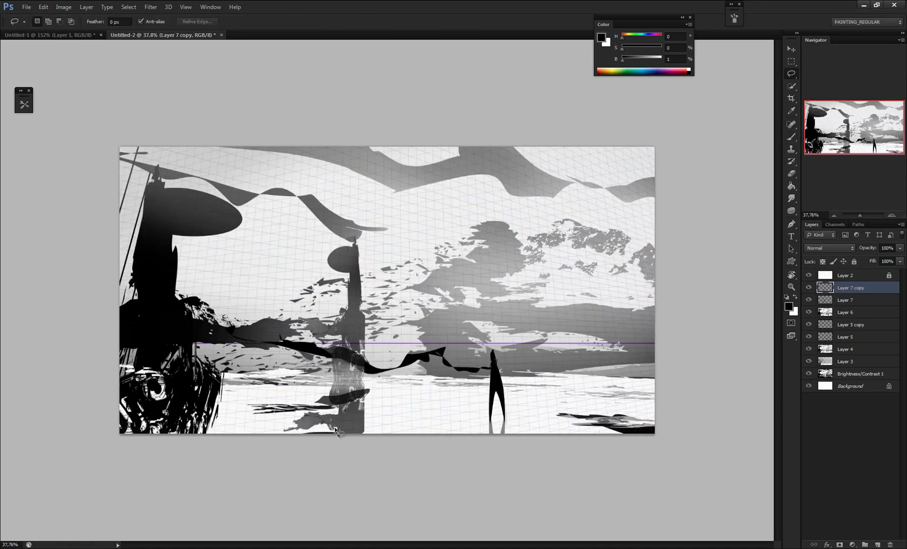
{"action": "left_click", "coordinate": [808, 275]}
{"action": "key", "text": "ctrl+shift+h"}
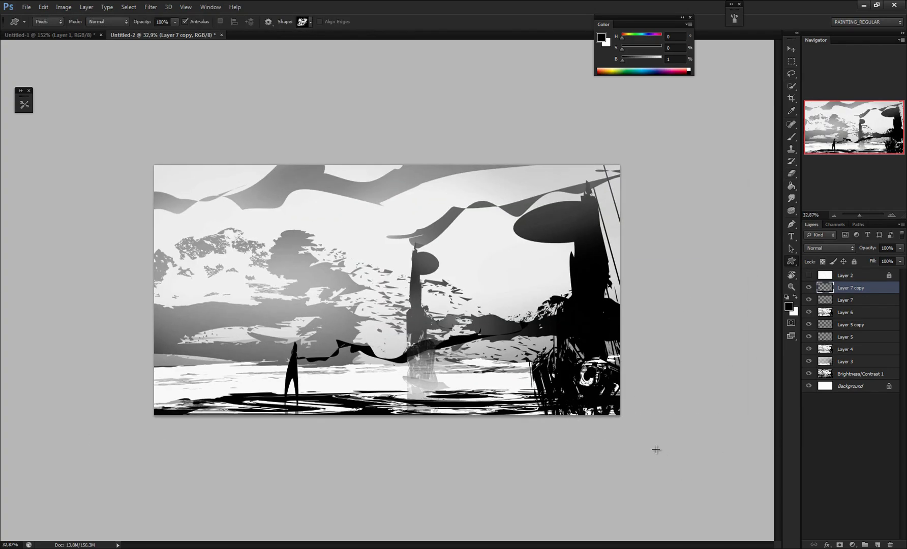
Step: Draw a dark railing with posts across the foreground using straight lines, starting with a 12 px weight
{"action": "scroll", "coordinate": [532, 388], "scroll_direction": "up", "scroll_amount": 2}
{"action": "left_click_drag", "start_coordinate": [722, 428], "coordinate": [351, 408]}
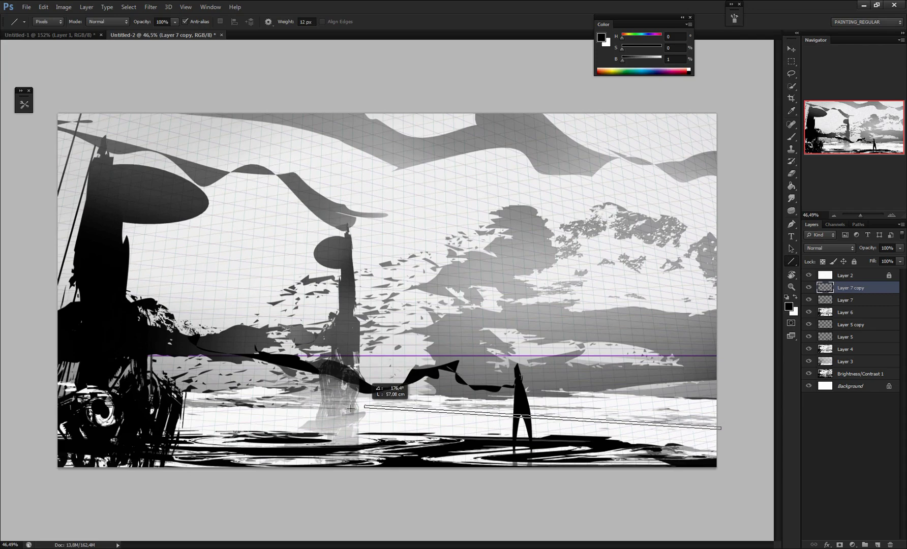
{"action": "key", "text": "h"}
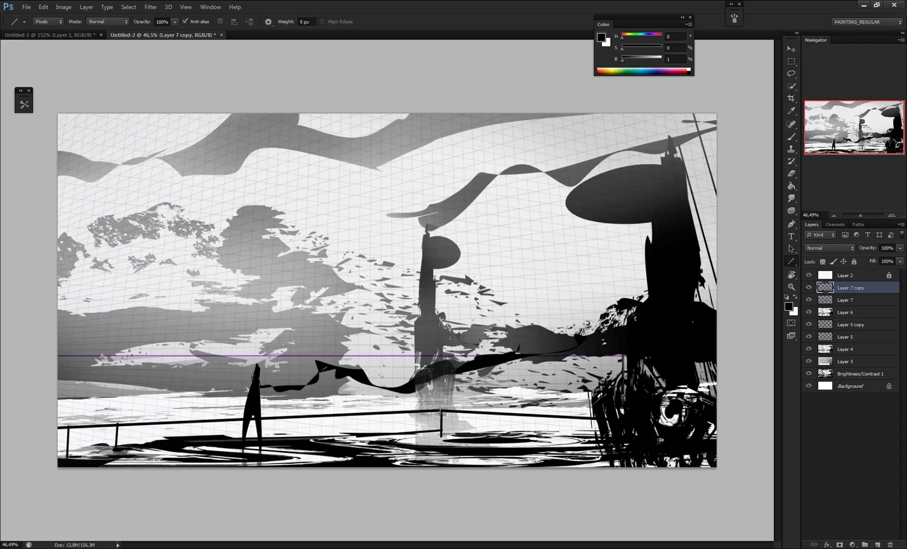
Step: Draw a tall thin pole in the figure's hand and short arm details with 6 px lines
{"action": "scroll", "coordinate": [440, 413], "scroll_direction": "down", "scroll_amount": 3}
{"action": "scroll", "coordinate": [218, 451], "scroll_direction": "up", "scroll_amount": 4}
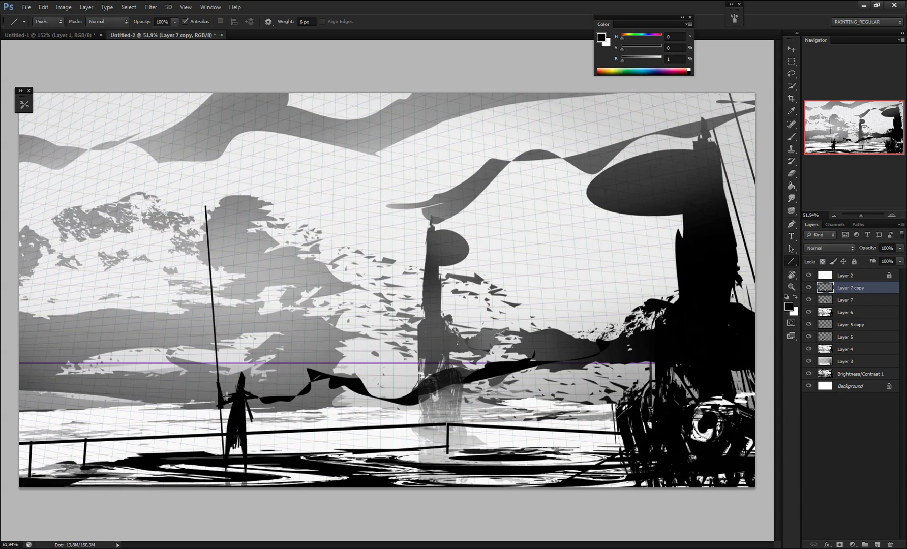
{"action": "key", "text": "h"}
{"action": "left_click_drag", "start_coordinate": [525, 408], "coordinate": [521, 420]}
{"action": "key", "text": "ctrl+minus"}
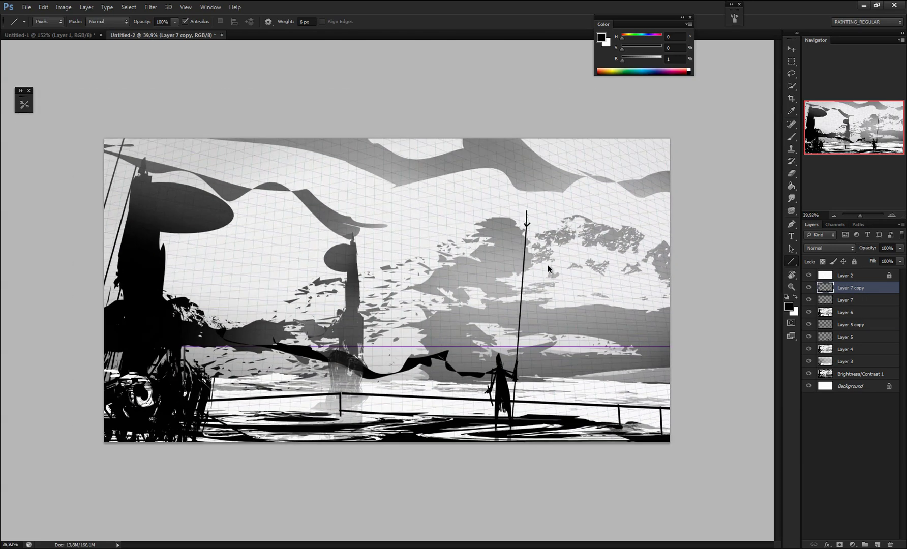
Step: Paint a dark elliptical head on top of the figure's pole on a new layer and adjust its fit with Free Transform
{"action": "left_click", "coordinate": [792, 62]}
{"action": "key", "text": "b"}
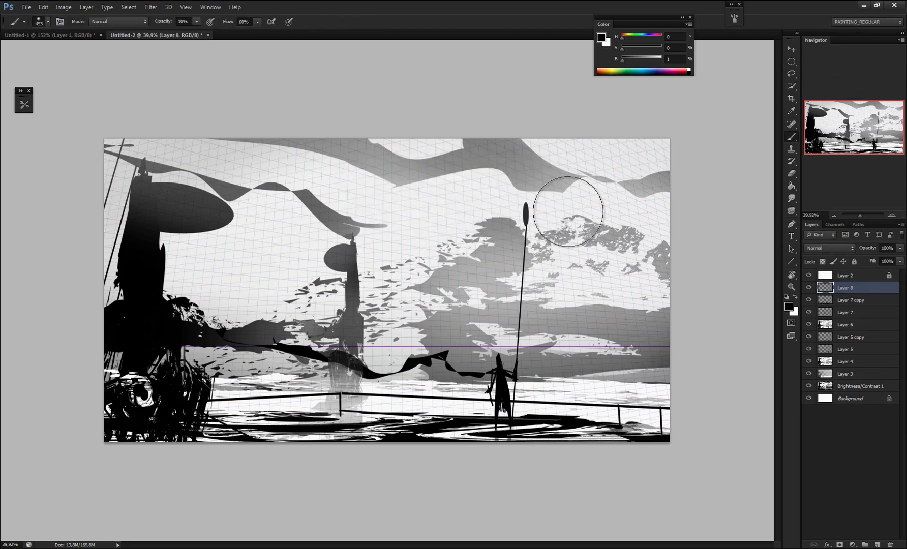
{"action": "left_click_drag", "start_coordinate": [568, 212], "coordinate": [583, 211]}
{"action": "key", "text": "ctrl+t"}
{"action": "left_click_drag", "start_coordinate": [564, 209], "coordinate": [557, 204]}
{"action": "key", "text": "Return"}
{"action": "key", "text": "v"}
{"action": "key", "text": "ctrl+shift+h"}
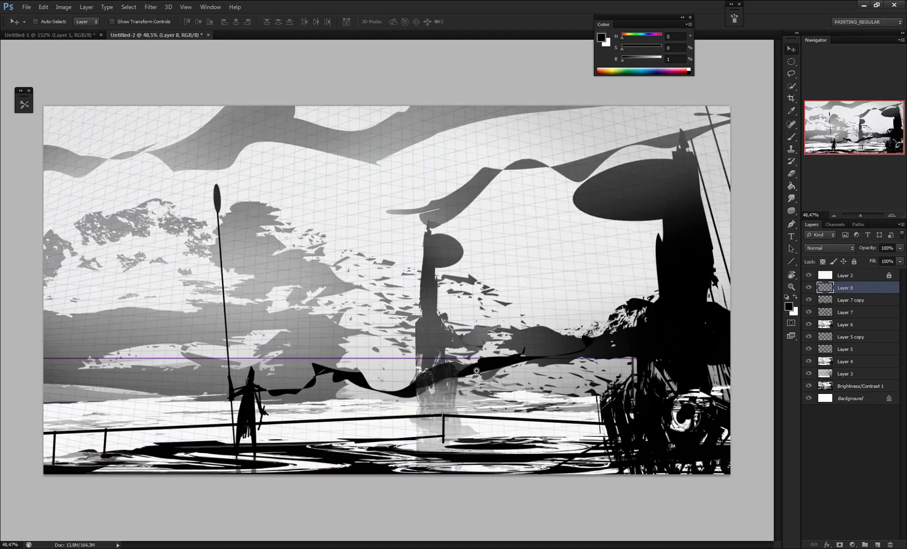
Step: Brush a soft sampled-white haze along the horizon behind the figure and across the middle distance
{"action": "left_click_drag", "start_coordinate": [477, 372], "coordinate": [461, 371]}
{"action": "key", "text": "b"}
{"action": "mouse_move", "coordinate": [215, 381]}
{"action": "left_mouse_down"}
{"action": "mouse_move", "coordinate": [246, 383]}
{"action": "mouse_move", "coordinate": [140, 380]}
{"action": "mouse_move", "coordinate": [85, 355]}
{"action": "mouse_move", "coordinate": [71, 374]}
{"action": "left_mouse_up"}
{"action": "left_click", "coordinate": [239, 385], "text": "alt"}
{"action": "mouse_move", "coordinate": [228, 356]}
{"action": "left_mouse_down"}
{"action": "mouse_move", "coordinate": [509, 377]}
{"action": "mouse_move", "coordinate": [590, 371]}
{"action": "left_mouse_up"}
Step: Merge a copy of all visible layers, select the large tower, invert the selection, brush light haze behind it and deselect
{"action": "key", "text": "w"}
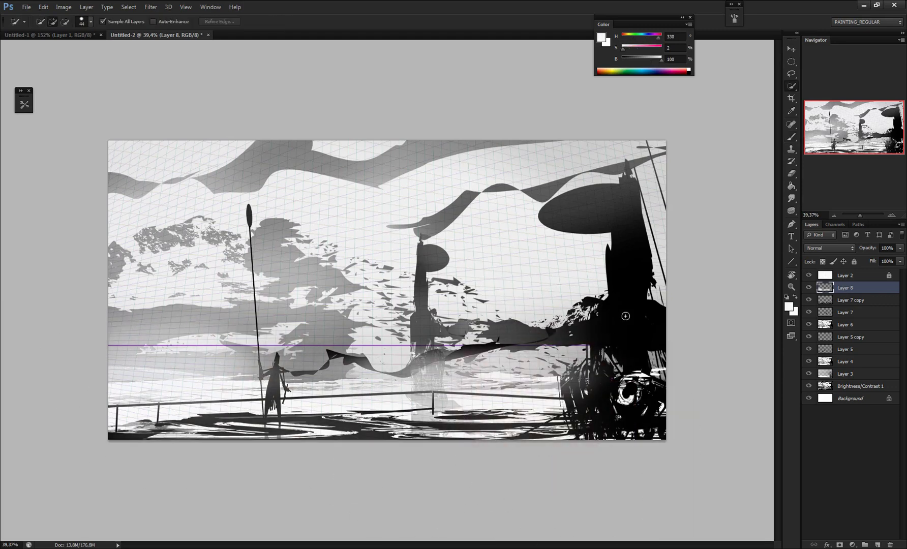
{"action": "left_click", "coordinate": [809, 275]}
{"action": "key", "text": "ctrl+alt+shift+e"}
{"action": "right_click", "coordinate": [616, 307]}
{"action": "left_click", "coordinate": [636, 322]}
{"action": "key", "text": "b"}
{"action": "left_click_drag", "start_coordinate": [529, 316], "coordinate": [678, 314]}
{"action": "key", "text": "ctrl+d"}
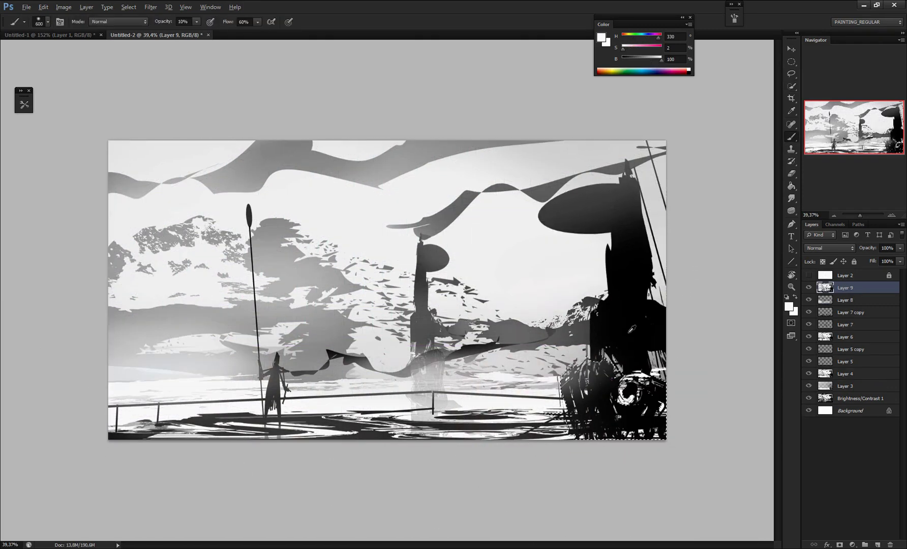
Step: Try stamping a large dark custom shape at the foreground edge opposite the tower, and undo each attempt
{"action": "left_click", "coordinate": [545, 415], "text": "alt"}
{"action": "key", "text": "ctrl+shift+h"}
{"action": "left_click_drag", "start_coordinate": [554, 396], "coordinate": [540, 397]}
{"action": "left_click_drag", "start_coordinate": [305, 38], "coordinate": [260, 55]}
{"action": "left_click_drag", "start_coordinate": [722, 229], "coordinate": [539, 534]}
{"action": "key", "text": "ctrl+alt+z"}
{"action": "key", "text": "ctrl+alt+z"}
{"action": "left_click_drag", "start_coordinate": [585, 295], "coordinate": [600, 295]}
{"action": "left_click", "coordinate": [808, 275]}
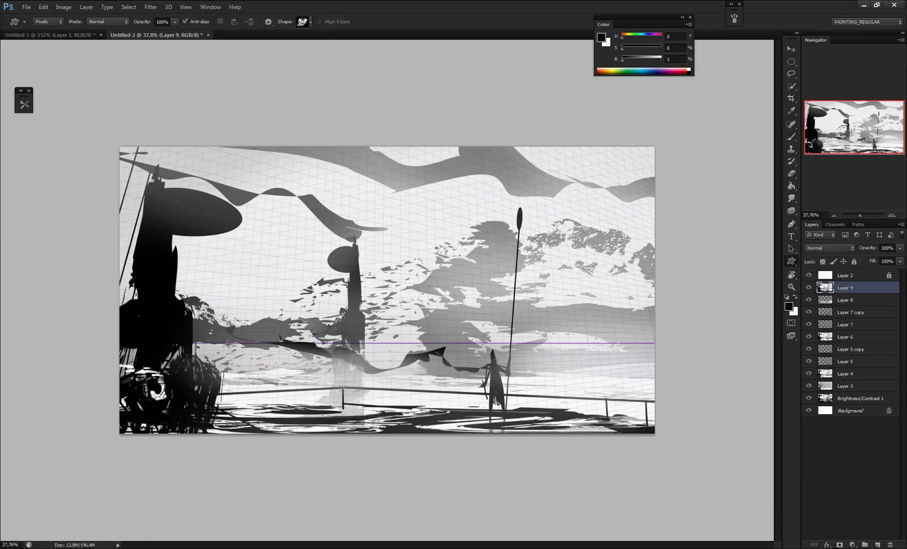
{"action": "left_click_drag", "start_coordinate": [667, 291], "coordinate": [573, 496]}
{"action": "key", "text": "ctrl+z"}
Step: Stamp a large dark custom shape on a new layer at the foreground edge opposite the tower and enlarge it past the canvas
{"action": "key", "text": "ctrl+alt+shift+n"}
{"action": "left_click_drag", "start_coordinate": [678, 260], "coordinate": [559, 491]}
{"action": "key", "text": "ctrl+t"}
{"action": "left_click_drag", "start_coordinate": [655, 260], "coordinate": [683, 216]}
{"action": "left_click_drag", "start_coordinate": [590, 312], "coordinate": [592, 320]}
{"action": "key", "text": "Return"}
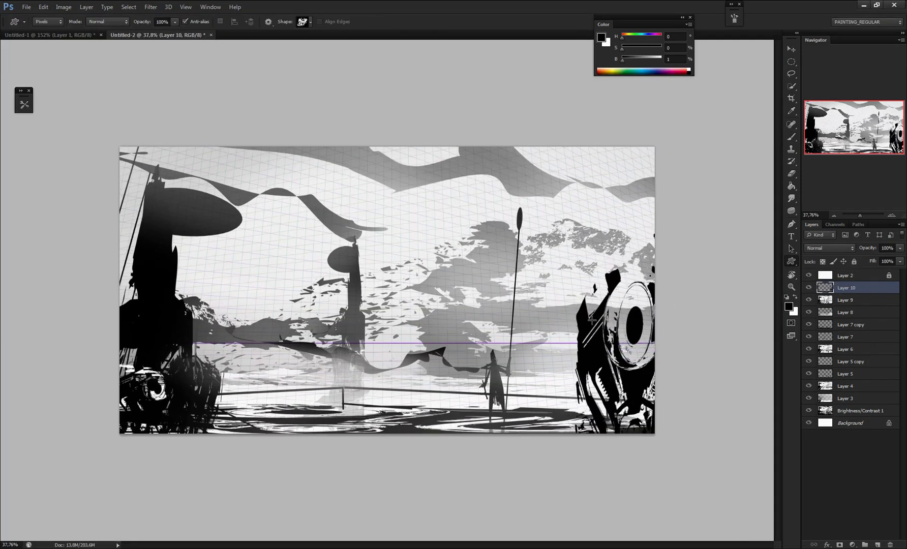
Step: Paint a solid black pointed hood over the upper part of the stamped foreground shape and deselect
{"action": "key", "text": "b"}
{"action": "mouse_move", "coordinate": [557, 376]}
{"action": "left_mouse_down"}
{"action": "mouse_move", "coordinate": [674, 247]}
{"action": "mouse_move", "coordinate": [599, 375]}
{"action": "left_mouse_up"}
{"action": "key", "text": "ctrl+d"}
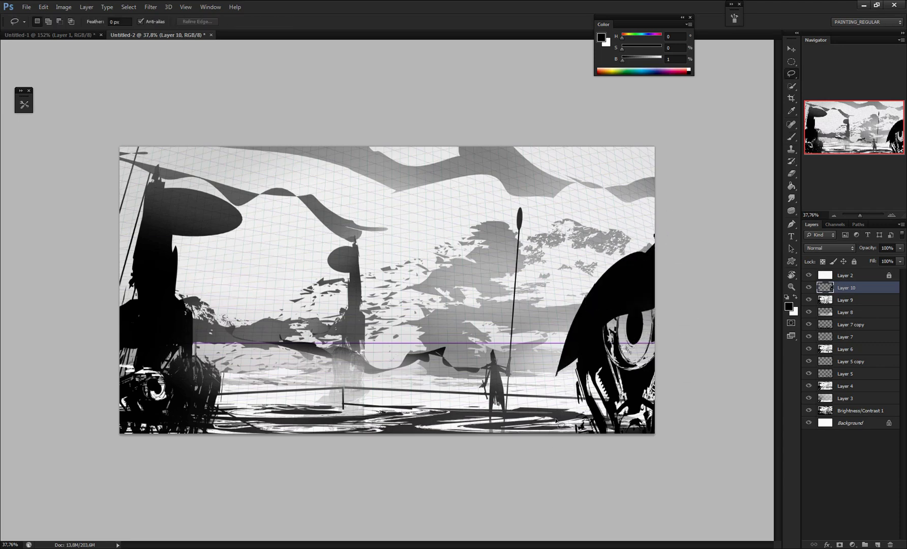
Step: Darken the interior beneath the black hood by brushing a sampled dark tone inside a lasso selection
{"action": "left_click", "coordinate": [159, 274], "text": "alt"}
{"action": "mouse_move", "coordinate": [148, 326]}
{"action": "left_mouse_down"}
{"action": "mouse_move", "coordinate": [156, 450]}
{"action": "mouse_move", "coordinate": [122, 366]}
{"action": "left_mouse_up"}
{"action": "key", "text": "ctrl+z"}
{"action": "key", "text": "l"}
{"action": "left_click_drag", "start_coordinate": [121, 286], "coordinate": [133, 406]}
{"action": "key", "text": "b"}
{"action": "left_click_drag", "start_coordinate": [127, 351], "coordinate": [152, 278]}
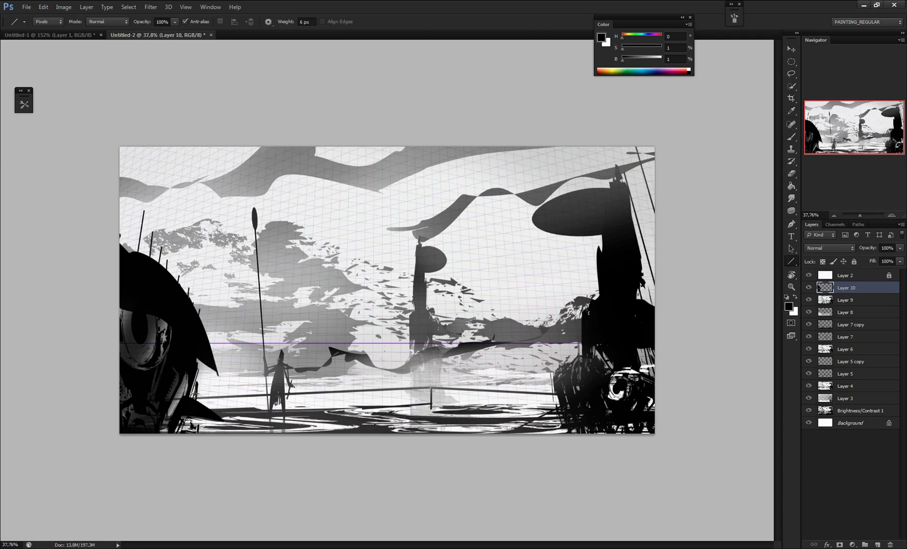
Step: Brush a faint near-white haze between the hooded foreground shape and the standing figure
{"action": "key", "text": "F2"}
{"action": "key", "text": "b"}
{"action": "left_click", "coordinate": [351, 310], "text": "alt"}
{"action": "mouse_move", "coordinate": [183, 218]}
{"action": "left_mouse_down"}
{"action": "mouse_move", "coordinate": [144, 316]}
{"action": "mouse_move", "coordinate": [312, 431]}
{"action": "left_mouse_up"}
{"action": "key", "text": "F2"}
{"action": "scroll", "coordinate": [387, 290], "scroll_direction": "down", "scroll_amount": 4}
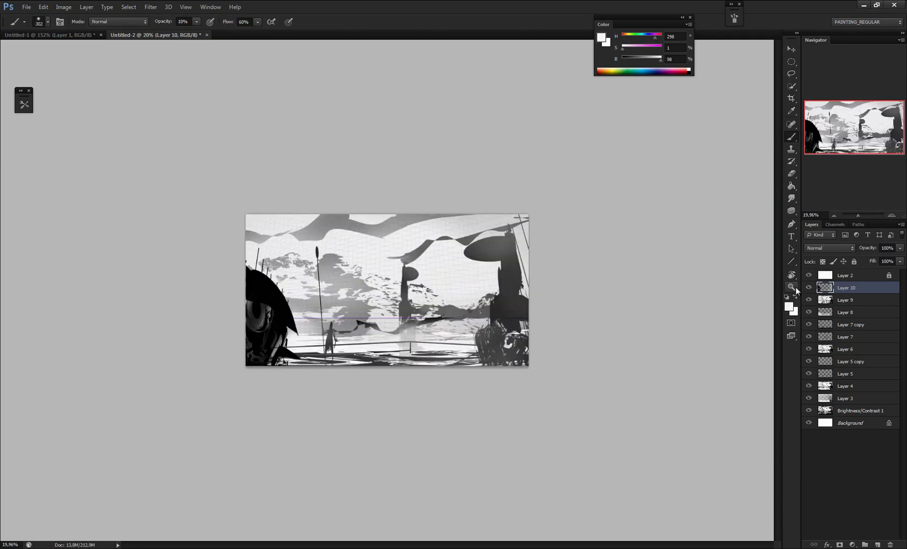
Step: Hide the grid, merge a copy of all visible layers and darken it with stronger contrast using Levels
{"action": "left_click", "coordinate": [808, 276]}
{"action": "scroll", "coordinate": [479, 356], "scroll_direction": "up", "scroll_amount": 3}
{"action": "scroll", "coordinate": [387, 290], "scroll_direction": "down", "scroll_amount": 1}
{"action": "key", "text": "ctrl+alt+shift+e"}
{"action": "key", "text": "ctrl+l"}
{"action": "left_click_drag", "start_coordinate": [557, 258], "coordinate": [562, 259]}
{"action": "left_click_drag", "start_coordinate": [618, 218], "coordinate": [675, 219]}
{"action": "left_click", "coordinate": [710, 128]}
Step: Brush sampled near-white haze over the distant clouds and the rocks around the small tower
{"action": "scroll", "coordinate": [387, 293], "scroll_direction": "up", "scroll_amount": 2}
{"action": "left_click", "coordinate": [358, 230], "text": "alt"}
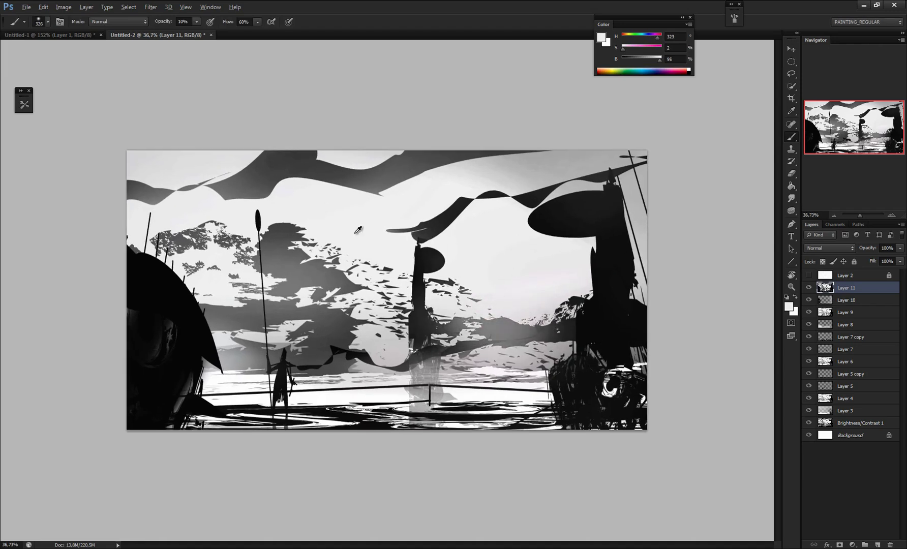
{"action": "left_click_drag", "start_coordinate": [178, 244], "coordinate": [244, 305]}
{"action": "left_click", "coordinate": [343, 235], "text": "alt"}
{"action": "left_click_drag", "start_coordinate": [351, 321], "coordinate": [359, 322]}
{"action": "left_click_drag", "start_coordinate": [516, 327], "coordinate": [459, 333]}
Step: Brush a sampled dark grey at 10% opacity over the large tower, the sky and the foreground to soften their contrast
{"action": "scroll", "coordinate": [387, 290], "scroll_direction": "down", "scroll_amount": 2}
{"action": "left_click", "coordinate": [379, 209], "text": "alt"}
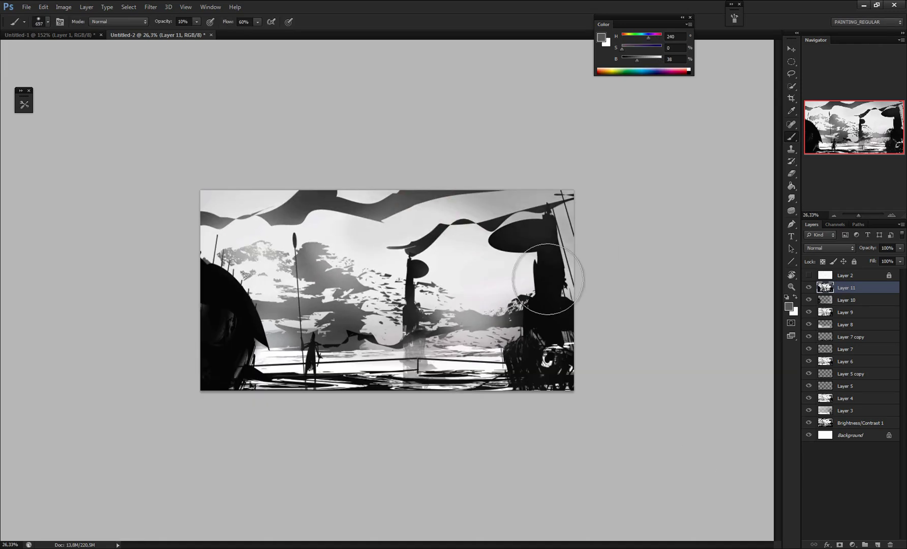
{"action": "left_click_drag", "start_coordinate": [547, 281], "coordinate": [417, 232]}
{"action": "mouse_move", "coordinate": [341, 229]}
{"action": "left_mouse_down"}
{"action": "mouse_move", "coordinate": [182, 261]}
{"action": "mouse_move", "coordinate": [537, 392]}
{"action": "left_mouse_up"}
{"action": "key", "text": "ctrl+shift+h"}
{"action": "scroll", "coordinate": [648, 308], "scroll_direction": "up", "scroll_amount": 1}
{"action": "key", "text": "u"}
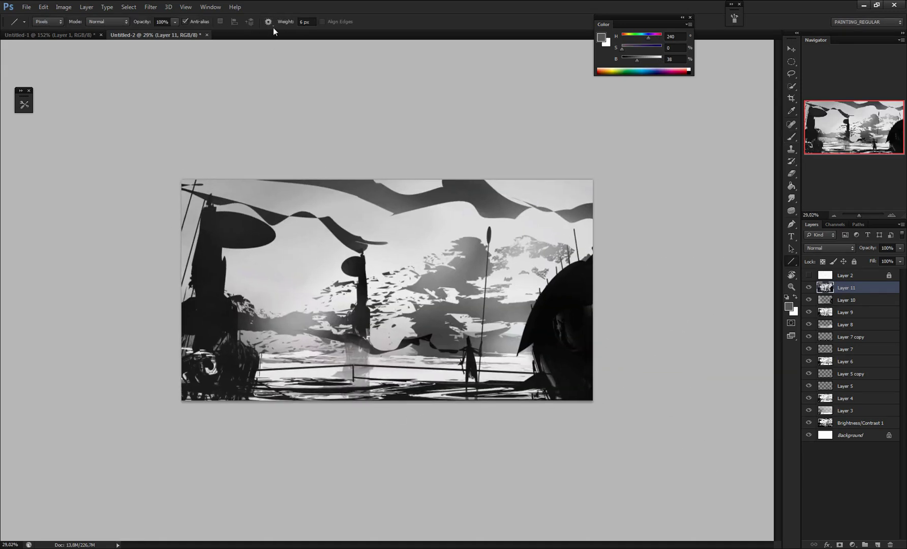
Step: Choose a cloud-like custom shape for the Custom Shape tool and try placing it over the middle clouds
{"action": "key", "text": "shift+u"}
{"action": "key", "text": "shift+u"}
{"action": "key", "text": "shift+u"}
{"action": "key", "text": "shift+u"}
{"action": "key", "text": "shift+u"}
{"action": "key", "text": "shift+u"}
{"action": "key", "text": "shift+u"}
{"action": "left_click", "coordinate": [306, 22]}
{"action": "double_click", "coordinate": [252, 41]}
{"action": "left_click_drag", "start_coordinate": [396, 211], "coordinate": [474, 293]}
{"action": "key", "text": "ctrl+z"}
Step: Draw the custom shape in sampled near-white on a new layer across the sky from the large tower past the small tower
{"action": "left_click", "coordinate": [430, 244], "text": "alt"}
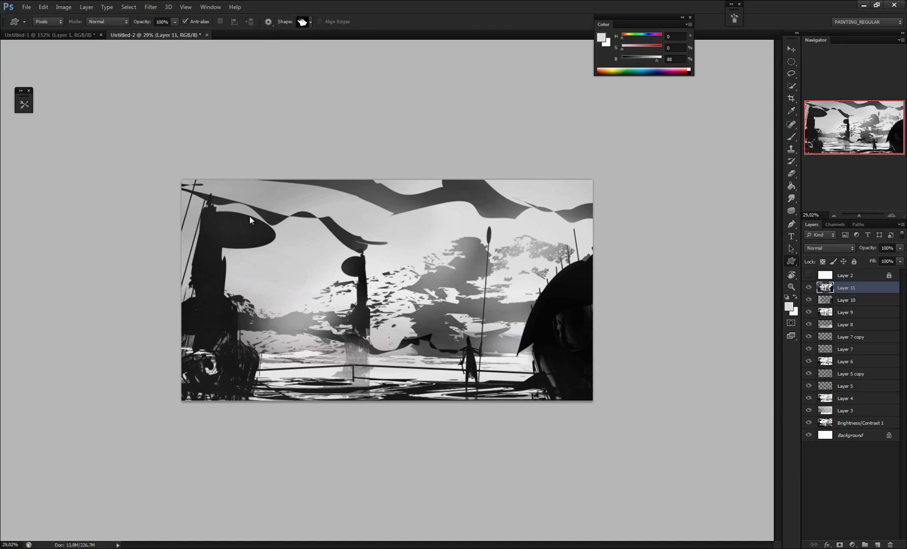
{"action": "right_click", "coordinate": [456, 321]}
{"action": "key", "text": "ctrl+z"}
{"action": "mouse_move", "coordinate": [183, 199]}
{"action": "left_mouse_down"}
{"action": "mouse_move", "coordinate": [457, 321]}
{"action": "mouse_move", "coordinate": [423, 317]}
{"action": "left_mouse_up"}
Step: Cycle through the blend modes of the new shape layer and settle on Overlay
{"action": "left_click", "coordinate": [829, 249]}
{"action": "key", "text": "Down"}
{"action": "key", "text": "Down"}
{"action": "key", "text": "Down"}
{"action": "key", "text": "Down"}
{"action": "key", "text": "Down"}
{"action": "key", "text": "Down"}
{"action": "key", "text": "Down"}
{"action": "key", "text": "Down"}
{"action": "key", "text": "Down"}
{"action": "key", "text": "Down"}
{"action": "key", "text": "Down"}
{"action": "key", "text": "Down"}
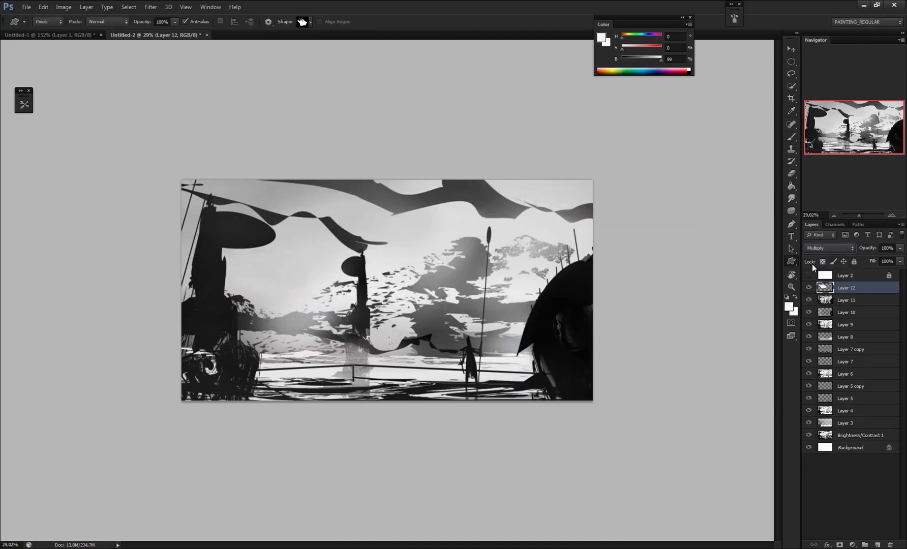
Step: Move the overlay cloud shape towards the large tower, then stretch it wider and adjust its corners with Free Transform
{"action": "key", "text": "v"}
{"action": "left_click_drag", "start_coordinate": [332, 266], "coordinate": [281, 267]}
{"action": "key", "text": "ctrl+t"}
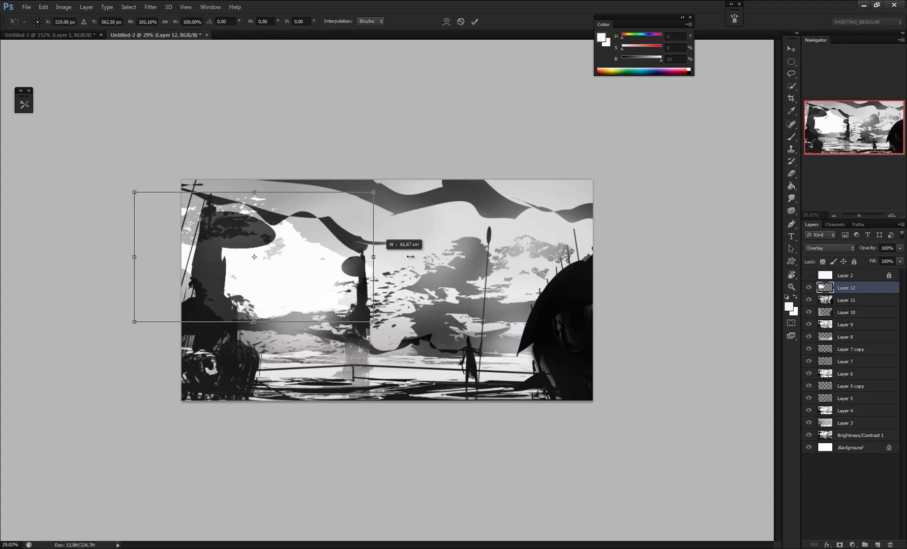
{"action": "left_click_drag", "start_coordinate": [373, 256], "coordinate": [435, 256]}
{"action": "left_click_drag", "start_coordinate": [136, 192], "coordinate": [136, 211]}
{"action": "left_click_drag", "start_coordinate": [135, 320], "coordinate": [110, 323]}
{"action": "key", "text": "Return"}
Step: Erase the overlay cloud shape softly where it covers the large tower and the rocks beside it
{"action": "key", "text": "e"}
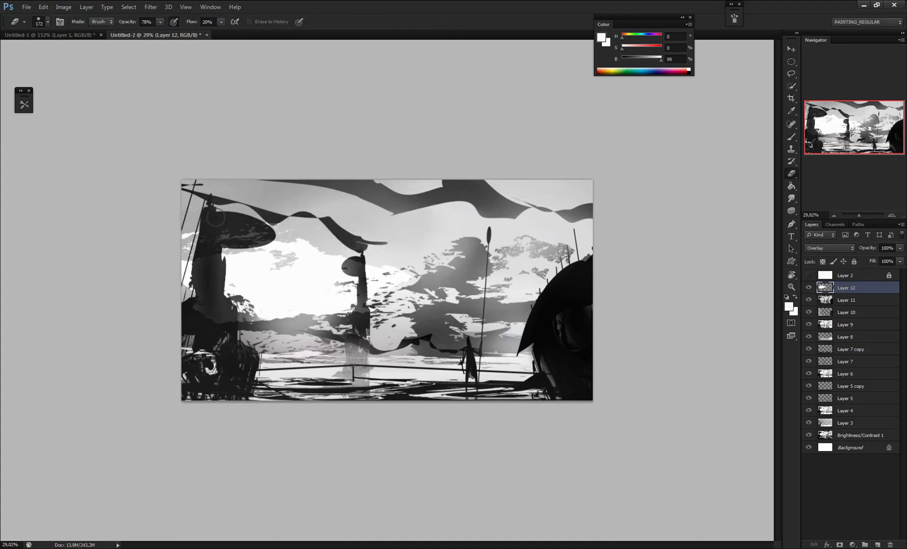
{"action": "key", "text": "ctrl+shift+h"}
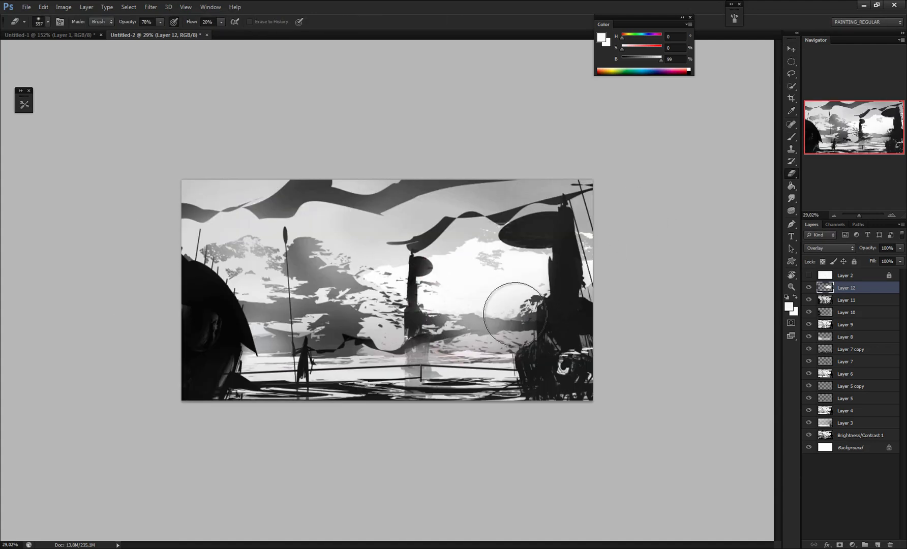
{"action": "left_click_drag", "start_coordinate": [516, 314], "coordinate": [612, 314]}
{"action": "key", "text": "ctrl+shift+h"}
Step: Brush a sampled light grey haze at 10% opacity on a new layer over the small tower and the sky ribbon
{"action": "key", "text": "ctrl+shift+n"}
{"action": "key", "text": "Return"}
{"action": "left_click", "coordinate": [399, 217], "text": "alt"}
{"action": "key", "text": "Return"}
{"action": "key", "text": "b"}
{"action": "left_click", "coordinate": [375, 237], "text": "alt"}
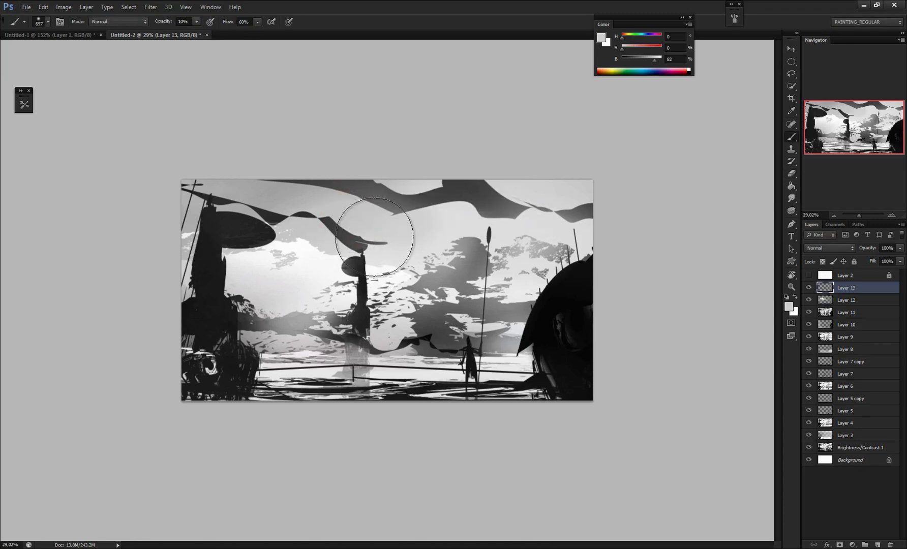
{"action": "left_click", "coordinate": [318, 223], "text": "alt"}
{"action": "key", "text": "ctrl+shift+h"}
{"action": "key", "text": "bracketleft"}
{"action": "key", "text": "bracketleft"}
{"action": "key", "text": "bracketleft"}
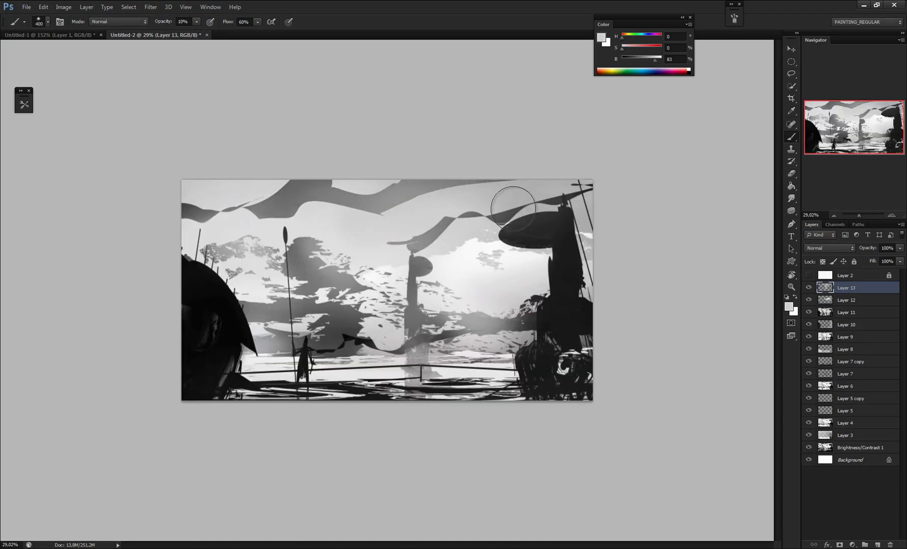
Step: Quick-select the dark cloud bank behind the standing figure on a merged copy and brush sampled haze into it
{"action": "scroll", "coordinate": [286, 362], "scroll_direction": "up", "scroll_amount": 2}
{"action": "key", "text": "w"}
{"action": "scroll", "coordinate": [257, 348], "scroll_direction": "up", "scroll_amount": 8}
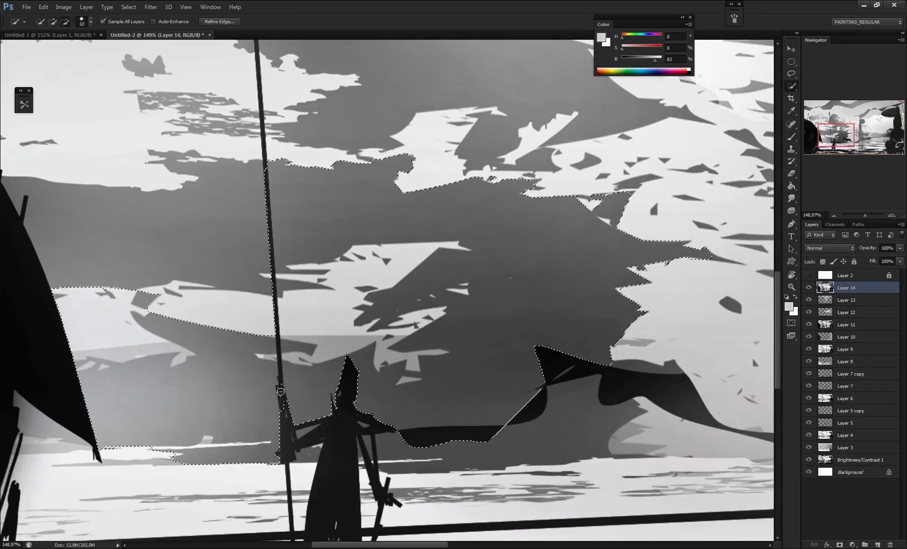
{"action": "scroll", "coordinate": [302, 360], "scroll_direction": "down", "scroll_amount": 4}
{"action": "key", "text": "b"}
{"action": "left_click", "coordinate": [300, 333], "text": "alt"}
{"action": "left_click_drag", "start_coordinate": [433, 340], "coordinate": [200, 344]}
{"action": "key", "text": "ctrl+d"}
{"action": "scroll", "coordinate": [196, 360], "scroll_direction": "down", "scroll_amount": 4}
{"action": "key", "text": "ctrl+shift+h"}
{"action": "key", "text": "ctrl+shift+h"}
{"action": "scroll", "coordinate": [417, 439], "scroll_direction": "down", "scroll_amount": 1}
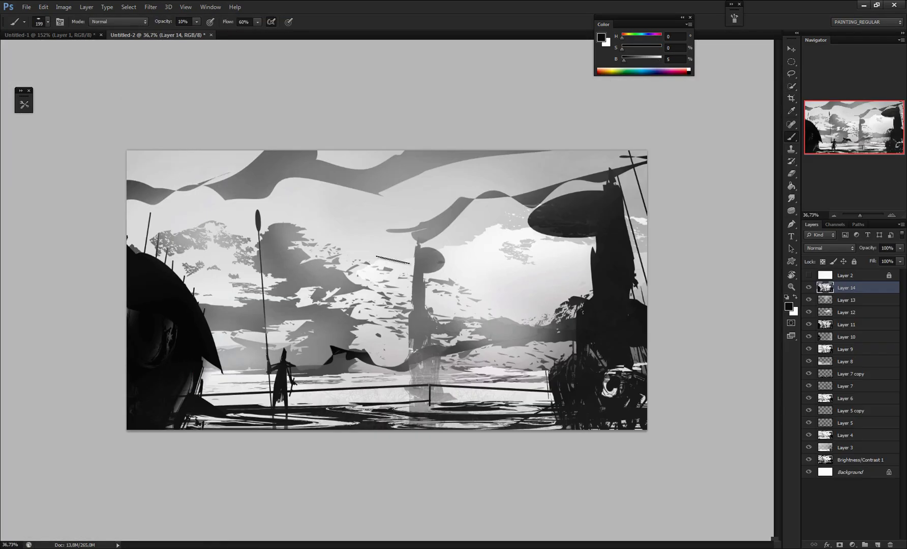
Step: Brush soft near-white highlights at 70% opacity into curved selections on the large tower's disc and base and on the small tower's shaft
{"action": "left_click_drag", "start_coordinate": [577, 285], "coordinate": [570, 281]}
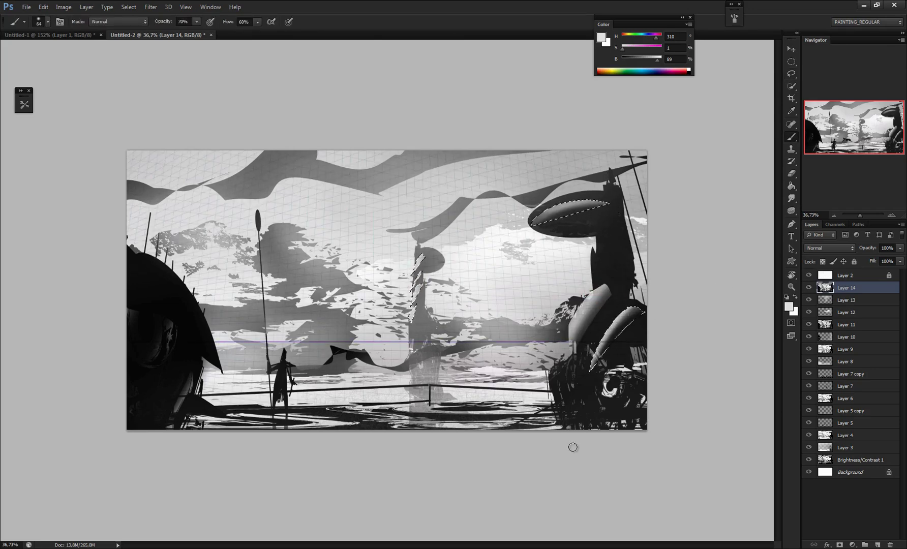
{"action": "key", "text": "ctrl+shift+h"}
{"action": "scroll", "coordinate": [679, 412], "scroll_direction": "down", "scroll_amount": 1}
Step: Try brushing a sampled dark grey in Overlay mode across the foreground and the large tower's base
{"action": "left_click", "coordinate": [338, 397], "text": "alt"}
{"action": "left_click", "coordinate": [829, 248]}
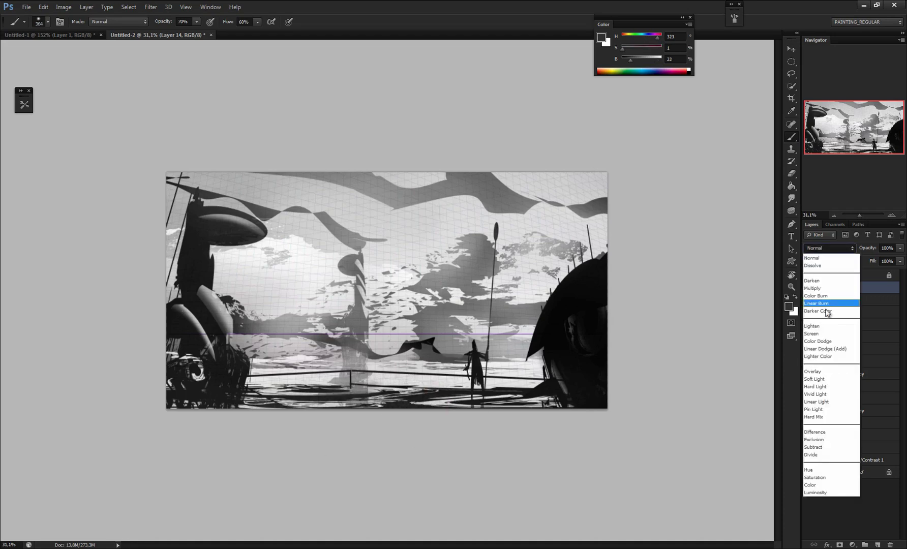
{"action": "left_click", "coordinate": [823, 372]}
{"action": "left_click_drag", "start_coordinate": [540, 396], "coordinate": [180, 395]}
{"action": "left_click_drag", "start_coordinate": [356, 323], "coordinate": [198, 363]}
{"action": "key", "text": "ctrl+alt+z"}
{"action": "key", "text": "ctrl+alt+z"}
{"action": "key", "text": "ctrl+alt+z"}
Step: Brush a sampled near-white over the sky around the small tower, set the layer to Overlay and hide the grid
{"action": "left_click_drag", "start_coordinate": [420, 285], "coordinate": [438, 285]}
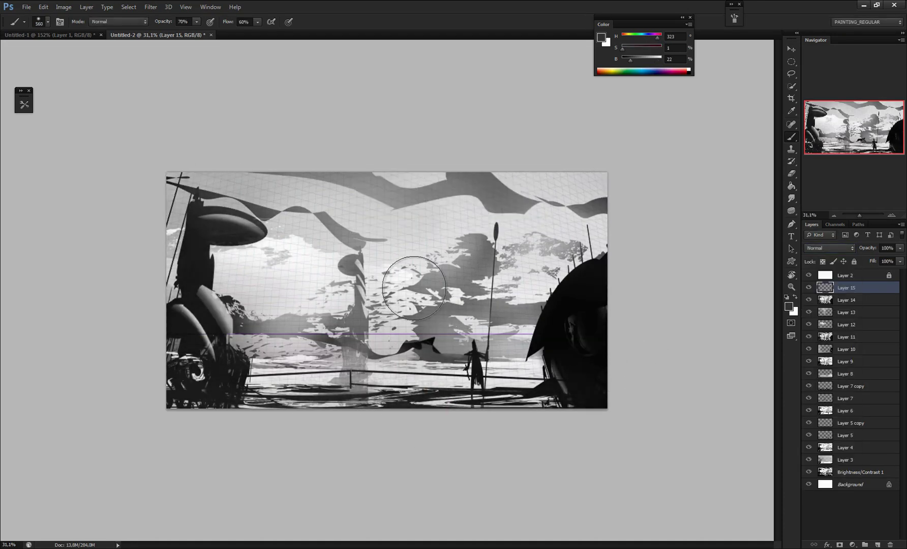
{"action": "left_click", "coordinate": [329, 239], "text": "alt"}
{"action": "left_click_drag", "start_coordinate": [351, 267], "coordinate": [478, 250]}
{"action": "left_click", "coordinate": [829, 248]}
{"action": "left_click", "coordinate": [822, 372]}
{"action": "key", "text": "ctrl+shift+h"}
{"action": "left_click", "coordinate": [809, 276]}
Step: Add a new layer and a Brightness/Contrast adjustment for stronger contrast, and merge a copy of all visible layers
{"action": "key", "text": "ctrl+shift+n"}
{"action": "key", "text": "Return"}
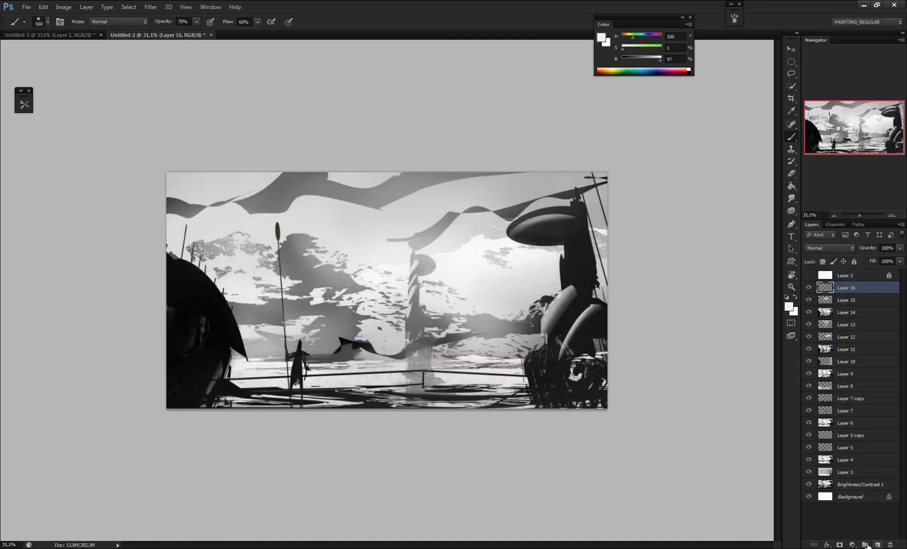
{"action": "left_click", "coordinate": [853, 545]}
{"action": "left_click", "coordinate": [846, 372]}
{"action": "left_click_drag", "start_coordinate": [687, 216], "coordinate": [736, 238]}
{"action": "key", "text": "ctrl+shift+alt+e"}
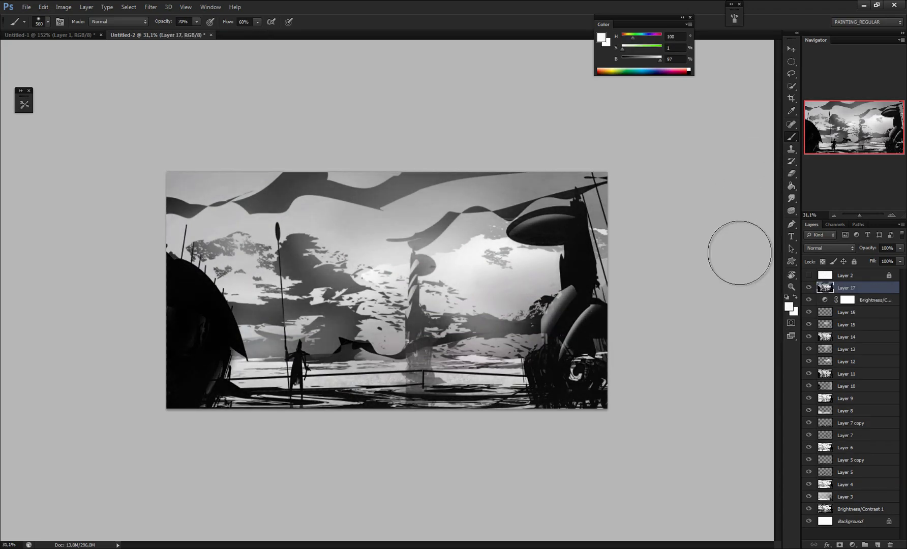
{"action": "key", "text": "ctrl+l"}
{"action": "key", "text": "Escape"}
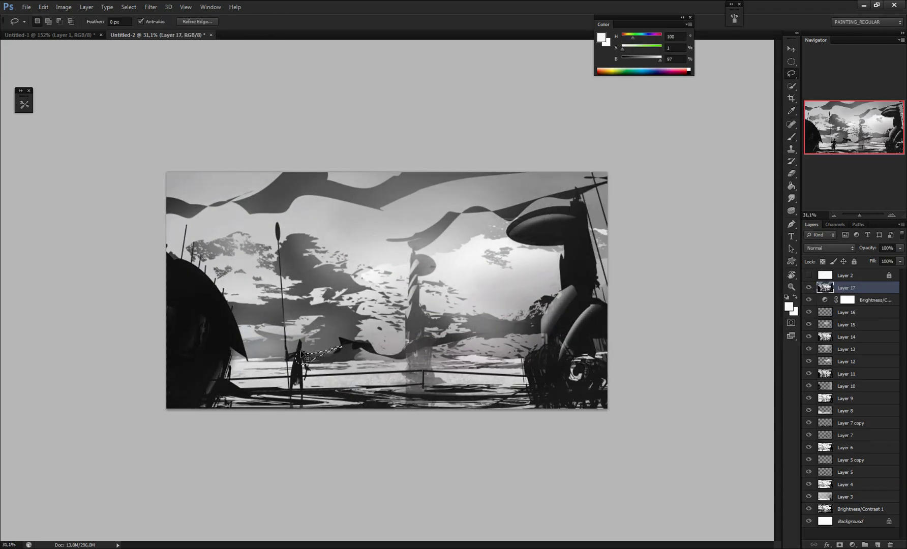
Step: Lasso wavy facets along the ribbon trailing from the standing figure past the small tower and brush them near-white
{"action": "left_click_drag", "start_coordinate": [441, 343], "coordinate": [300, 349]}
{"action": "key", "text": "b"}
{"action": "right_click", "coordinate": [466, 263], "text": "alt+shift"}
{"action": "left_click_drag", "start_coordinate": [496, 332], "coordinate": [305, 351]}
{"action": "key", "text": "ctrl+d"}
{"action": "key", "text": "ctrl+shift+h"}
{"action": "key", "text": "ctrl+shift+h"}
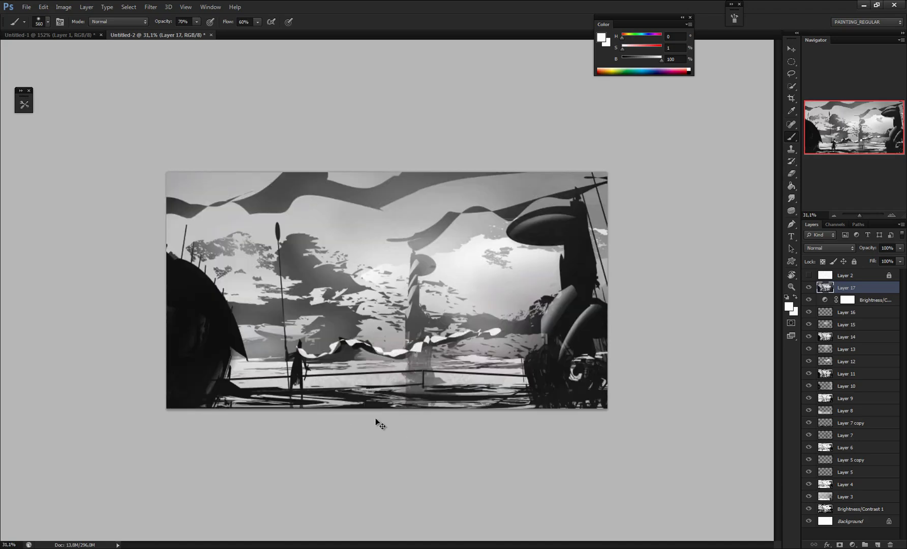
{"action": "key", "text": "ctrl+d"}
Step: Brush a sampled near-white haze over the rocks and horizon between the large tower and the small tower
{"action": "key", "text": "ctrl+shift+h"}
{"action": "left_click", "coordinate": [266, 305], "text": "alt"}
{"action": "left_click_drag", "start_coordinate": [266, 305], "coordinate": [239, 351]}
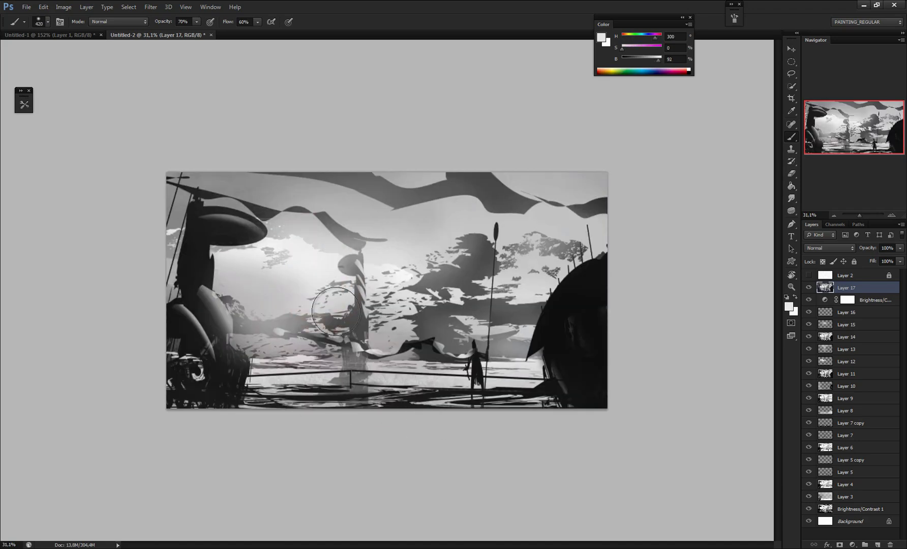
{"action": "key", "text": "ctrl+shift+h"}
{"action": "key", "text": "ctrl+shift+h"}
Step: Add a second Brightness/Contrast adjustment with raised brightness and contrast, and fill its mask with black
{"action": "left_click", "coordinate": [852, 545]}
{"action": "left_click", "coordinate": [855, 370]}
{"action": "left_click_drag", "start_coordinate": [693, 216], "coordinate": [773, 224]}
{"action": "left_click_drag", "start_coordinate": [687, 236], "coordinate": [729, 237]}
{"action": "left_click", "coordinate": [779, 156]}
{"action": "key", "text": "g"}
{"action": "key", "text": "x"}
{"action": "left_click", "coordinate": [521, 294]}
Step: Brush white on the adjustment mask to brighten the cloud area beside the small tower
{"action": "key", "text": "b"}
{"action": "key", "text": "x"}
{"action": "left_click_drag", "start_coordinate": [306, 260], "coordinate": [353, 272]}
{"action": "key", "text": "ctrl+shift+h"}
{"action": "key", "text": "ctrl+shift+h"}
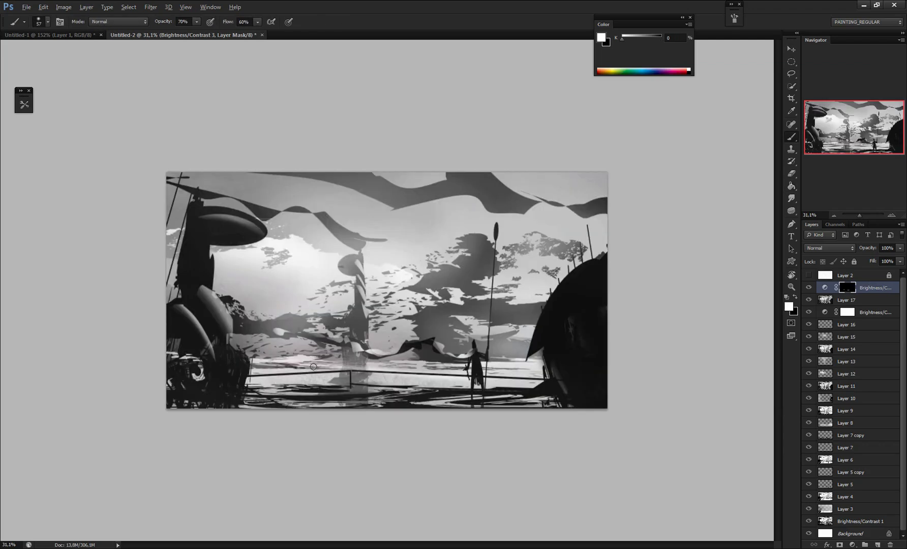
Step: Show the grid and brush white on the mask along the water and as a diagonal light beam across the sky
{"action": "left_click", "coordinate": [808, 276]}
{"action": "scroll", "coordinate": [386, 331], "scroll_direction": "up", "scroll_amount": 3}
{"action": "left_click_drag", "start_coordinate": [239, 397], "coordinate": [501, 405]}
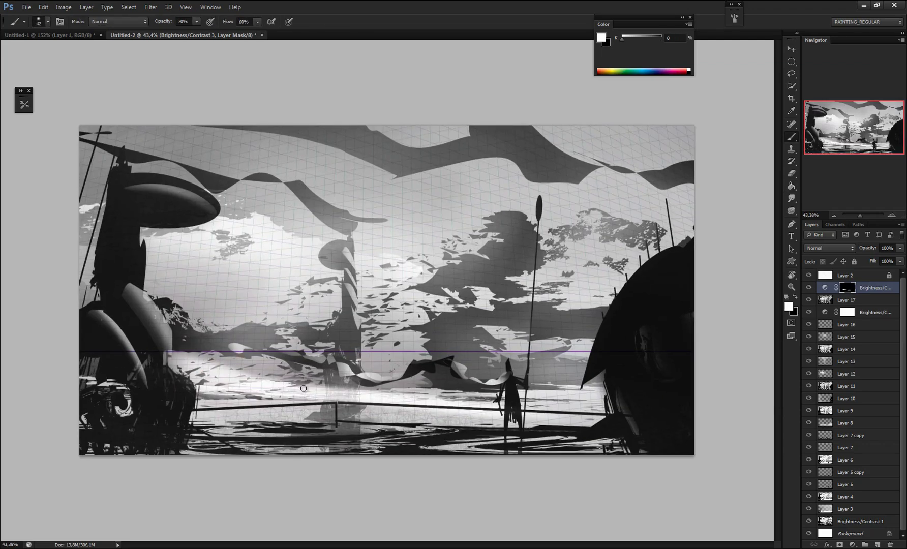
{"action": "left_click_drag", "start_coordinate": [236, 313], "coordinate": [149, 286]}
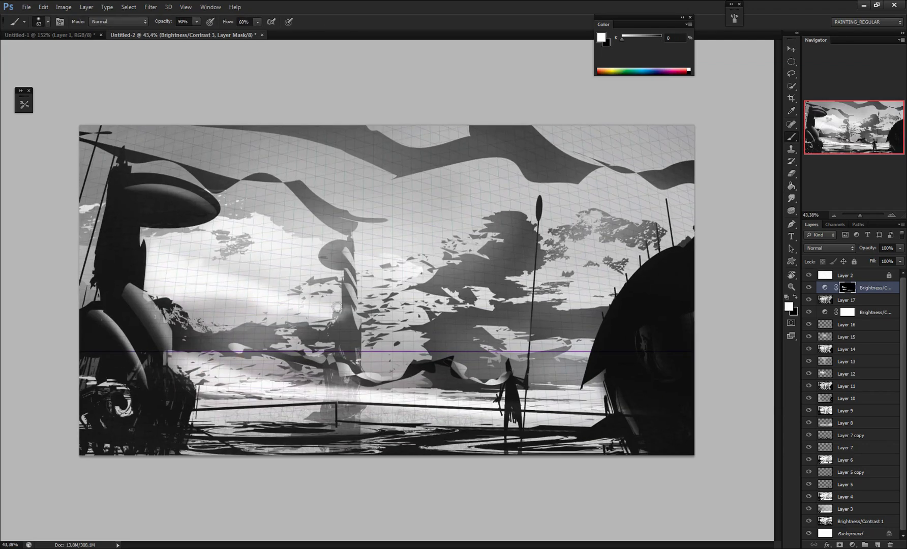
{"action": "right_click", "coordinate": [354, 318], "text": "alt"}
{"action": "right_click", "coordinate": [397, 345], "text": "alt"}
{"action": "left_click_drag", "start_coordinate": [396, 346], "coordinate": [382, 362]}
Step: Brush more white on the mask at 90% opacity over the rocks near the large tower and the water by the railing
{"action": "key", "text": "ctrl+shift+h"}
{"action": "left_click_drag", "start_coordinate": [473, 326], "coordinate": [564, 322]}
{"action": "right_click", "coordinate": [394, 374], "text": "alt"}
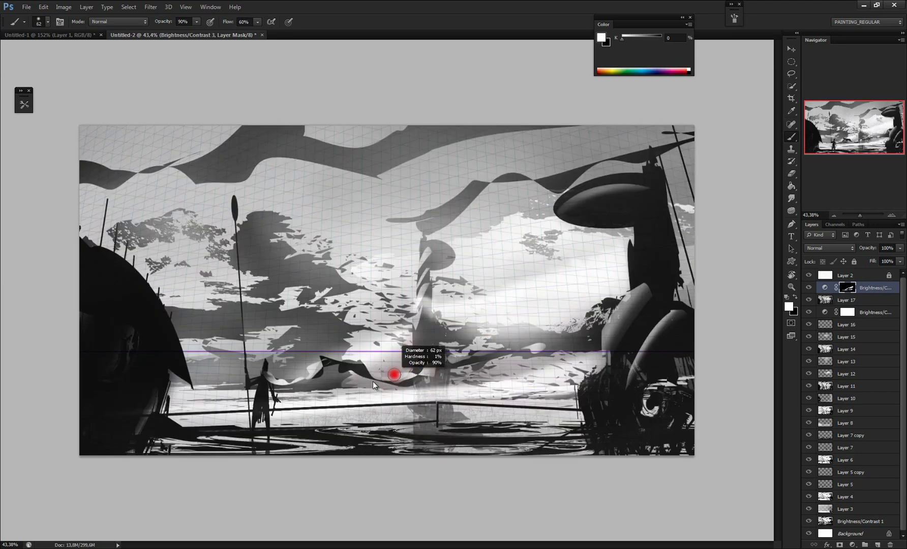
{"action": "left_click_drag", "start_coordinate": [346, 416], "coordinate": [544, 415]}
{"action": "left_click", "coordinate": [810, 277]}
{"action": "right_click", "coordinate": [396, 304], "text": "alt"}
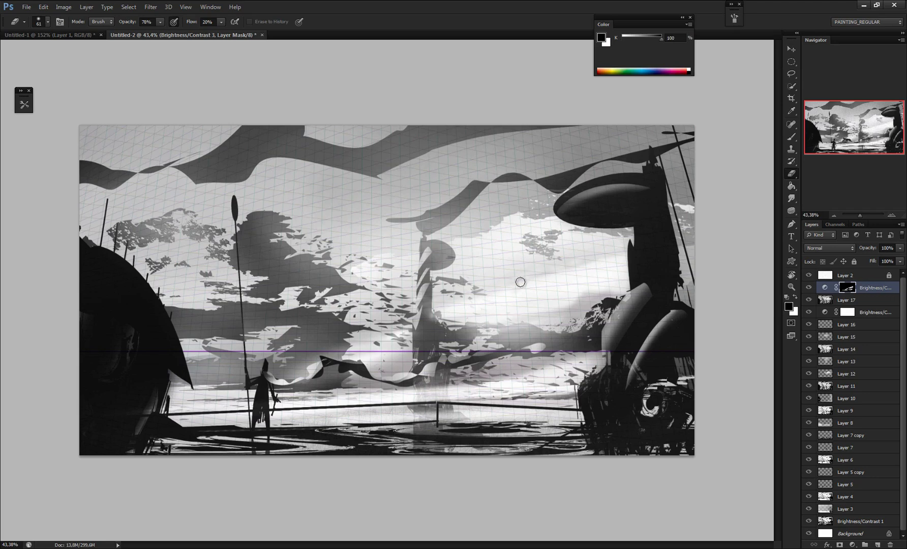
Step: Hide the grid and brush black on the mask to fade the brightened beam in the sky beside the large tower
{"action": "key", "text": "ctrl+shift+h"}
{"action": "left_click", "coordinate": [809, 276]}
{"action": "scroll", "coordinate": [275, 290], "scroll_direction": "down", "scroll_amount": 3}
{"action": "key", "text": "b"}
{"action": "left_click_drag", "start_coordinate": [240, 264], "coordinate": [300, 290]}
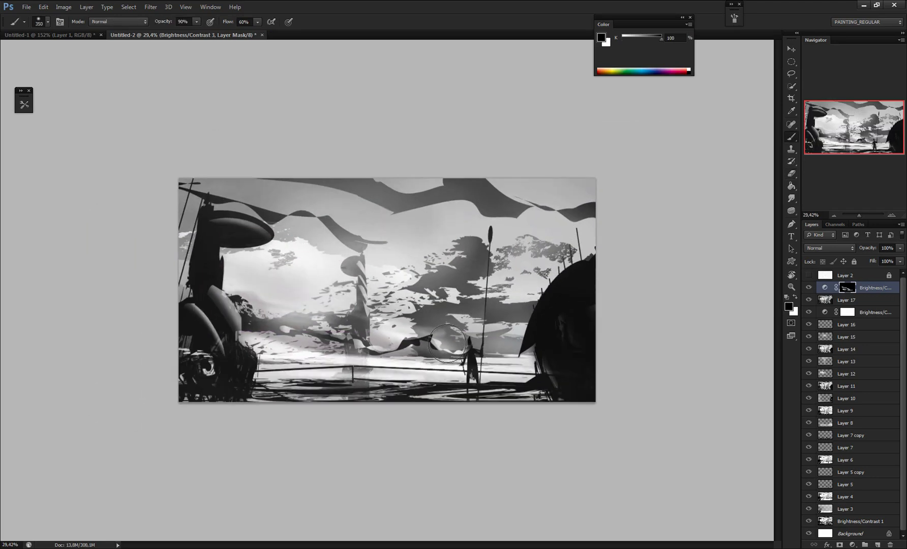
Step: Try a large soft brush stroke on the mask from the upper sky down to the standing figure
{"action": "right_click", "coordinate": [351, 256], "text": "alt"}
{"action": "left_click_drag", "start_coordinate": [245, 203], "coordinate": [473, 315]}
{"action": "key", "text": "ctrl+z"}
{"action": "key", "text": "ctrl+shift+h"}
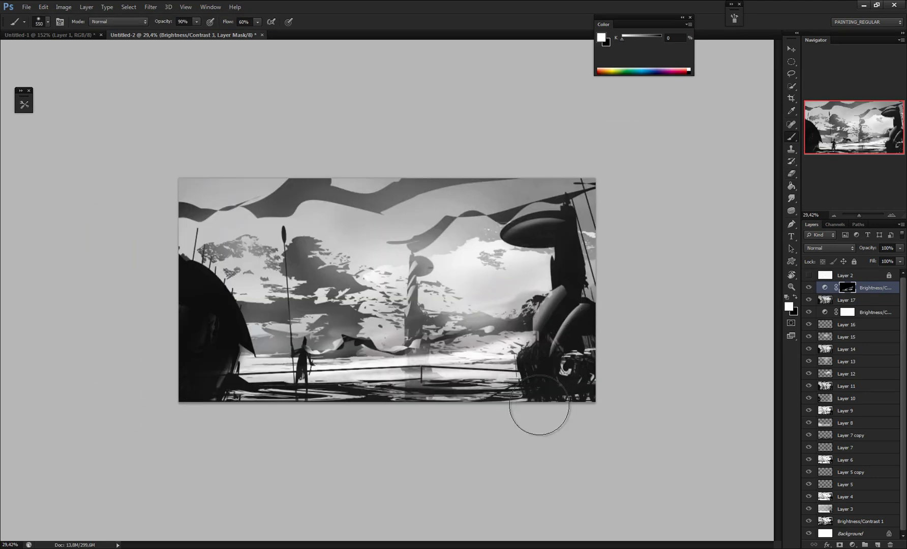
Step: Merge a copy of all visible layers, duplicate it and flip the duplicate over the painting
{"action": "key", "text": "ctrl+alt+shift+e"}
{"action": "key", "text": "ctrl+j"}
{"action": "key", "text": "ctrl+t"}
Step: Set the flipped duplicate's blend mode to Linear Light and its opacity to 64%
{"action": "left_click", "coordinate": [830, 248]}
{"action": "left_click", "coordinate": [816, 287]}
{"action": "mouse_move", "coordinate": [866, 249]}
{"action": "left_mouse_down"}
{"action": "mouse_move", "coordinate": [828, 249]}
{"action": "mouse_move", "coordinate": [873, 250]}
{"action": "left_mouse_up"}
{"action": "left_click", "coordinate": [828, 249]}
{"action": "left_click", "coordinate": [810, 374]}
{"action": "left_click", "coordinate": [830, 248]}
{"action": "left_click", "coordinate": [816, 399]}
Step: Erase the flipped duplicate softly over the sky, the small tower and the foreground with a large eraser
{"action": "key", "text": "e"}
{"action": "mouse_move", "coordinate": [458, 201]}
{"action": "left_mouse_down"}
{"action": "mouse_move", "coordinate": [502, 204]}
{"action": "mouse_move", "coordinate": [514, 305]}
{"action": "mouse_move", "coordinate": [560, 363]}
{"action": "left_mouse_up"}
{"action": "left_click_drag", "start_coordinate": [218, 198], "coordinate": [232, 229]}
{"action": "mouse_move", "coordinate": [285, 346]}
{"action": "left_mouse_down"}
{"action": "mouse_move", "coordinate": [346, 328]}
{"action": "mouse_move", "coordinate": [305, 361]}
{"action": "left_mouse_up"}
{"action": "right_click", "coordinate": [269, 283], "text": "alt"}
{"action": "key", "text": "ctrl+shift+h"}
{"action": "key", "text": "ctrl+shift+h"}
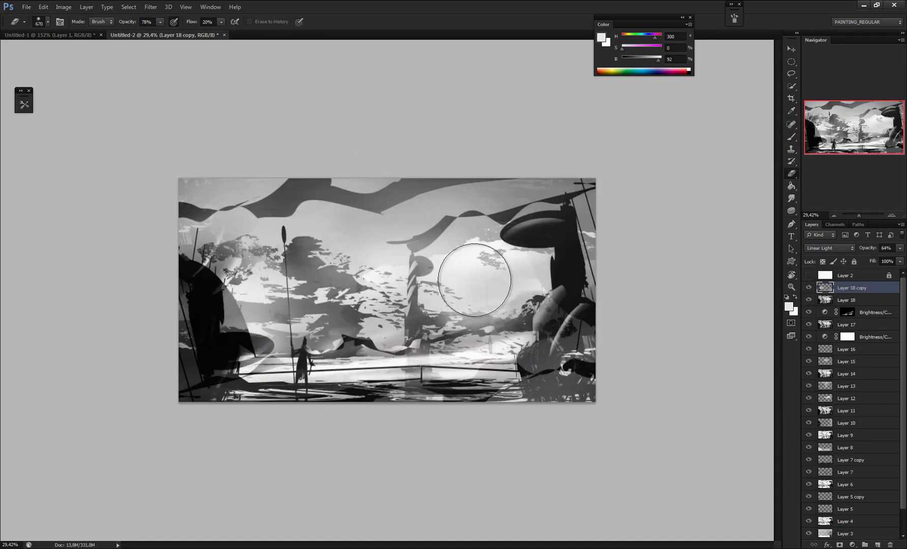
Step: Merge a copy of all visible layers, duplicate it and stretch the duplicate to 190% width and about 301% height
{"action": "key", "text": "ctrl+alt+shift+e"}
{"action": "key", "text": "ctrl+j"}
{"action": "key", "text": "ctrl+t"}
{"action": "right_click", "coordinate": [422, 278]}
{"action": "left_click_drag", "start_coordinate": [599, 405], "coordinate": [783, 503]}
{"action": "left_click_drag", "start_coordinate": [496, 410], "coordinate": [705, 446]}
{"action": "scroll", "coordinate": [410, 356], "scroll_direction": "down", "scroll_amount": 5}
{"action": "left_click_drag", "start_coordinate": [409, 370], "coordinate": [410, 456]}
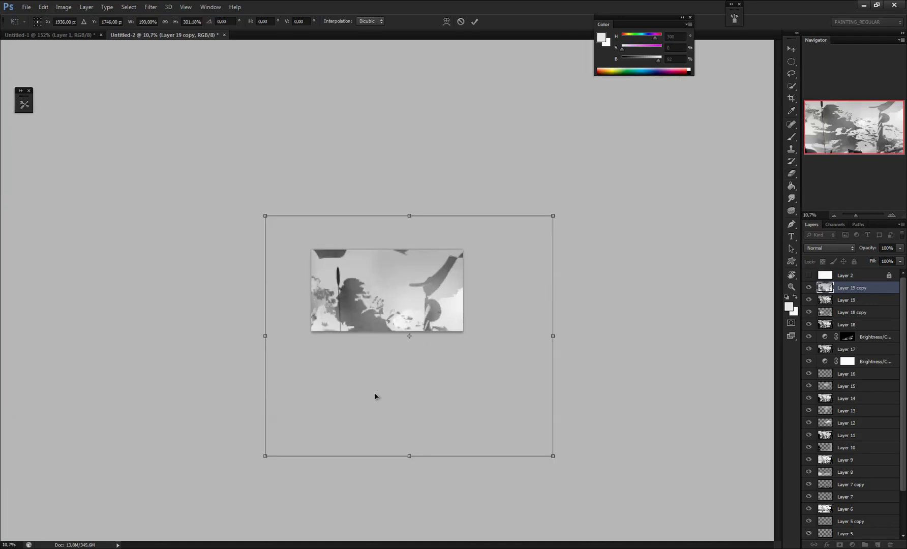
{"action": "key", "text": "Return"}
Step: Try a range of blend modes, including Pin Light, on the enlarged duplicate
{"action": "left_click", "coordinate": [831, 249]}
{"action": "left_click", "coordinate": [810, 267]}
{"action": "scroll", "coordinate": [387, 290], "scroll_direction": "up", "scroll_amount": 5}
{"action": "key", "text": "Down"}
{"action": "key", "text": "Down"}
{"action": "key", "text": "Down"}
{"action": "key", "text": "Down"}
{"action": "key", "text": "Down"}
{"action": "key", "text": "Down"}
{"action": "key", "text": "Down"}
{"action": "key", "text": "Down"}
{"action": "key", "text": "Down"}
{"action": "key", "text": "Down"}
{"action": "key", "text": "Down"}
{"action": "key", "text": "Down"}
{"action": "key", "text": "Down"}
{"action": "key", "text": "Down"}
{"action": "key", "text": "Down"}
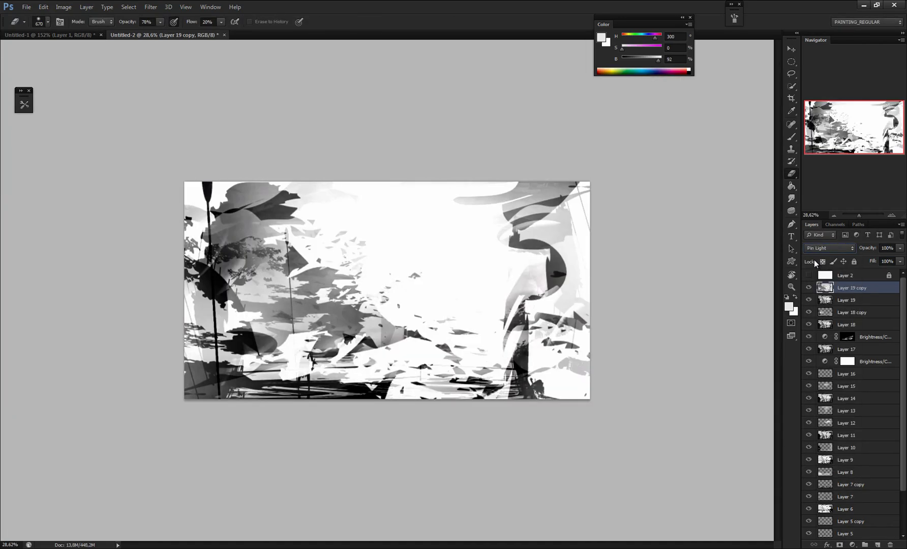
{"action": "key", "text": "Down"}
{"action": "key", "text": "Down"}
{"action": "key", "text": "Down"}
{"action": "key", "text": "Down"}
{"action": "key", "text": "Down"}
{"action": "key", "text": "Down"}
{"action": "key", "text": "Down"}
{"action": "key", "text": "Down"}
{"action": "key", "text": "Down"}
{"action": "key", "text": "Up"}
{"action": "key", "text": "Up"}
{"action": "key", "text": "Up"}
{"action": "key", "text": "Up"}
{"action": "key", "text": "Up"}
{"action": "key", "text": "Up"}
Step: Lower the enlarged duplicate's opacity to 51% and set its blend mode to Overlay
{"action": "left_click_drag", "start_coordinate": [867, 249], "coordinate": [842, 253]}
{"action": "left_click", "coordinate": [830, 248]}
{"action": "left_click", "coordinate": [815, 312]}
{"action": "key", "text": "Down"}
{"action": "key", "text": "Down"}
{"action": "key", "text": "Down"}
{"action": "key", "text": "Down"}
{"action": "key", "text": "Down"}
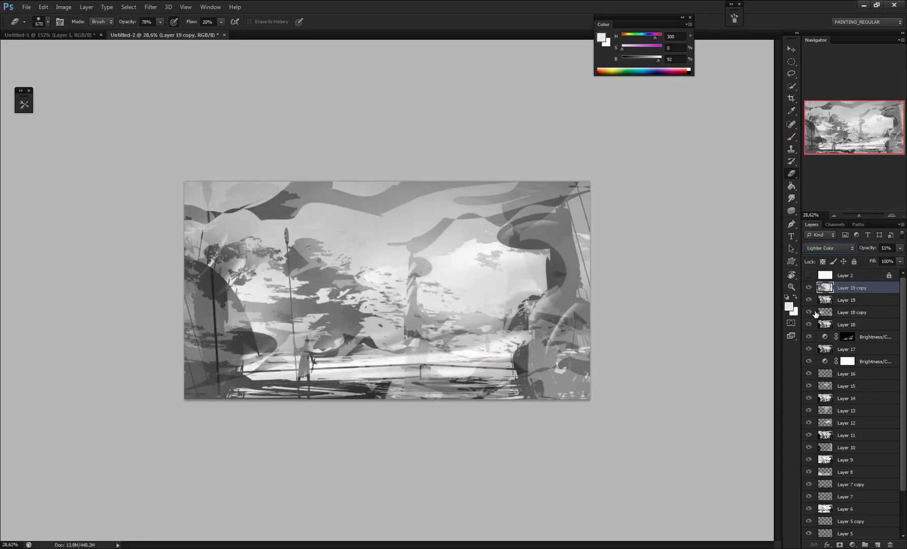
{"action": "key", "text": "Down"}
Step: Squash the duplicate to about 33% of its height and distort its upper corners upward and inward into a perspective shape
{"action": "key", "text": "ctrl+t"}
{"action": "scroll", "coordinate": [387, 290], "scroll_direction": "down", "scroll_amount": 5}
{"action": "left_click_drag", "start_coordinate": [407, 409], "coordinate": [413, 277]}
{"action": "scroll", "coordinate": [387, 290], "scroll_direction": "up", "scroll_amount": 4}
{"action": "left_click_drag", "start_coordinate": [425, 199], "coordinate": [399, 349]}
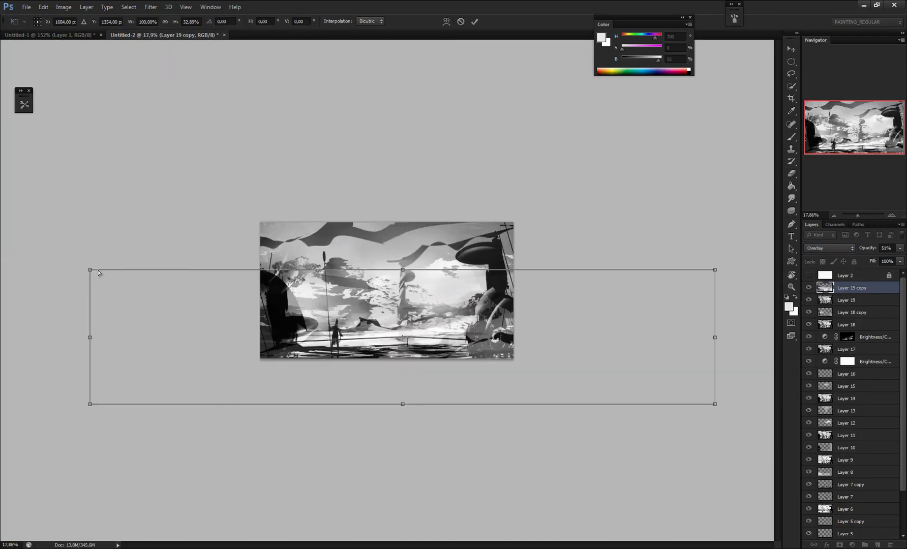
{"action": "left_click_drag", "start_coordinate": [90, 271], "coordinate": [272, 164]}
{"action": "left_click_drag", "start_coordinate": [715, 270], "coordinate": [446, 176]}
{"action": "key", "text": "Return"}
Step: Flip the canvas horizontally and blend the distorted duplicate as Pin Light with an opacity below 51%
{"action": "scroll", "coordinate": [493, 283], "scroll_direction": "up", "scroll_amount": 4}
{"action": "key", "text": "ctrl+shift+h"}
{"action": "left_click", "coordinate": [830, 248]}
{"action": "left_click", "coordinate": [815, 378]}
{"action": "key", "text": "Down"}
{"action": "key", "text": "Down"}
{"action": "key", "text": "Down"}
{"action": "key", "text": "Down"}
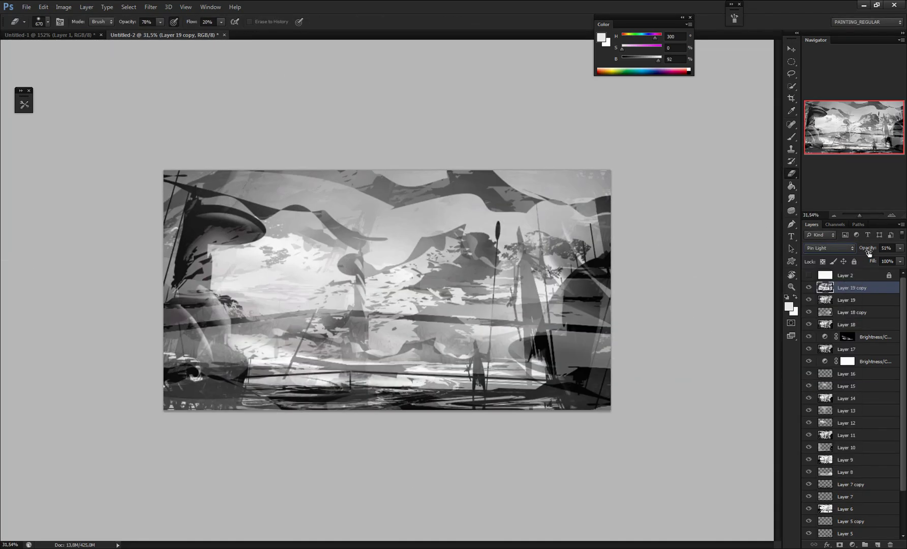
{"action": "left_click_drag", "start_coordinate": [869, 253], "coordinate": [850, 252]}
Step: Merge a copy of all visible layers and add a Brightness/Contrast adjustment with contrast 71 and slightly lowered brightness
{"action": "key", "text": "ctrl+alt+shift+e"}
{"action": "left_click", "coordinate": [853, 544]}
{"action": "left_click", "coordinate": [865, 373]}
{"action": "left_click_drag", "start_coordinate": [685, 234], "coordinate": [745, 234]}
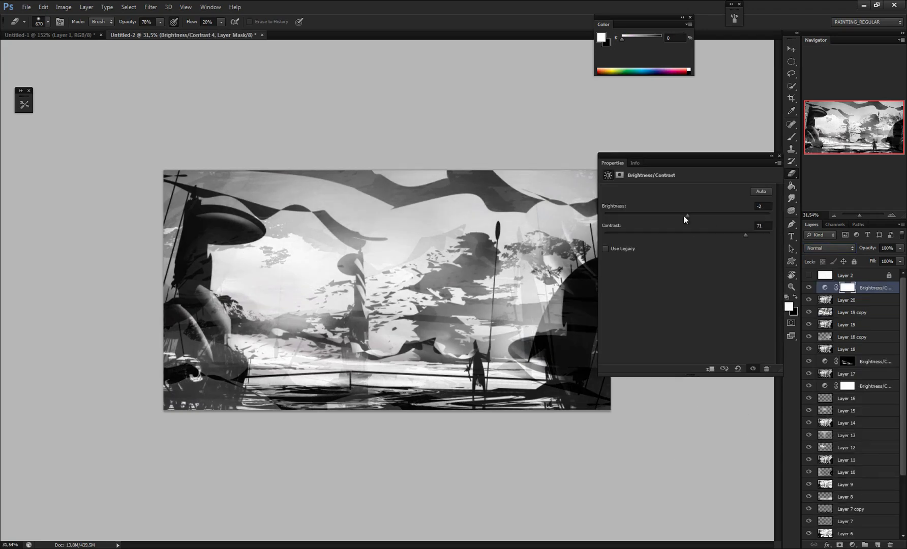
{"action": "left_click_drag", "start_coordinate": [685, 218], "coordinate": [676, 217]}
{"action": "left_click", "coordinate": [779, 155]}
Step: Apply Levels with midtones 0.90 and output black 14 to a new merged copy, and flip the canvas back
{"action": "key", "text": "ctrl+alt+shift+e"}
{"action": "key", "text": "ctrl+l"}
{"action": "left_click_drag", "start_coordinate": [558, 259], "coordinate": [563, 259]}
{"action": "left_click_drag", "start_coordinate": [618, 218], "coordinate": [623, 218]}
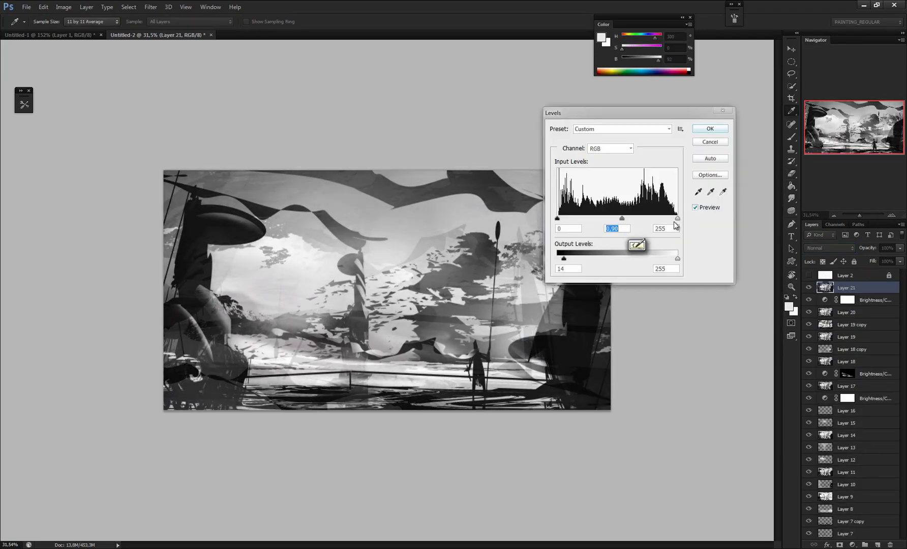
{"action": "left_click", "coordinate": [710, 129]}
{"action": "key", "text": "ctrl+shift+h"}
Step: Add a Brightness/Contrast adjustment with contrast 23 and merge a copy of all visible layers above it
{"action": "left_click", "coordinate": [853, 545]}
{"action": "left_click", "coordinate": [864, 374]}
{"action": "left_click_drag", "start_coordinate": [687, 235], "coordinate": [706, 238]}
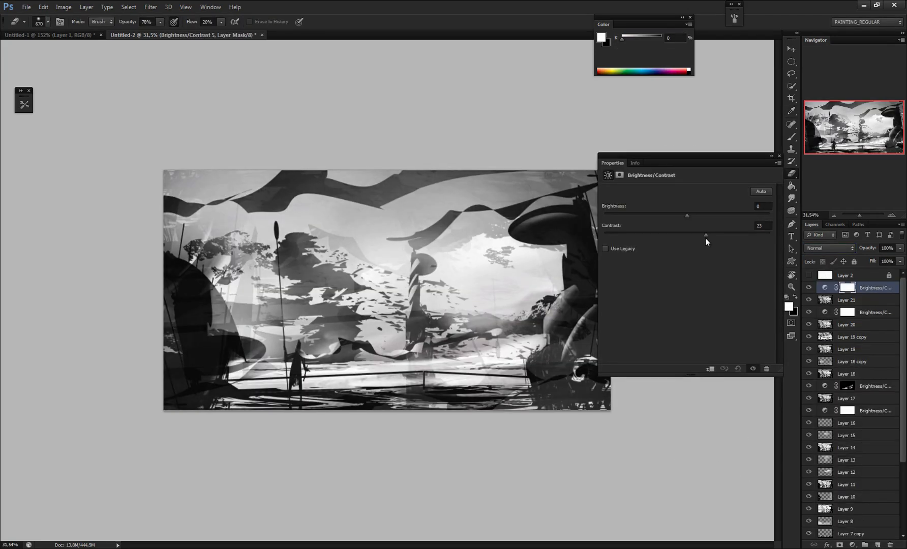
{"action": "left_click", "coordinate": [779, 156]}
{"action": "left_click_drag", "start_coordinate": [655, 275], "coordinate": [635, 255]}
{"action": "key", "text": "ctrl+alt+shift+e"}
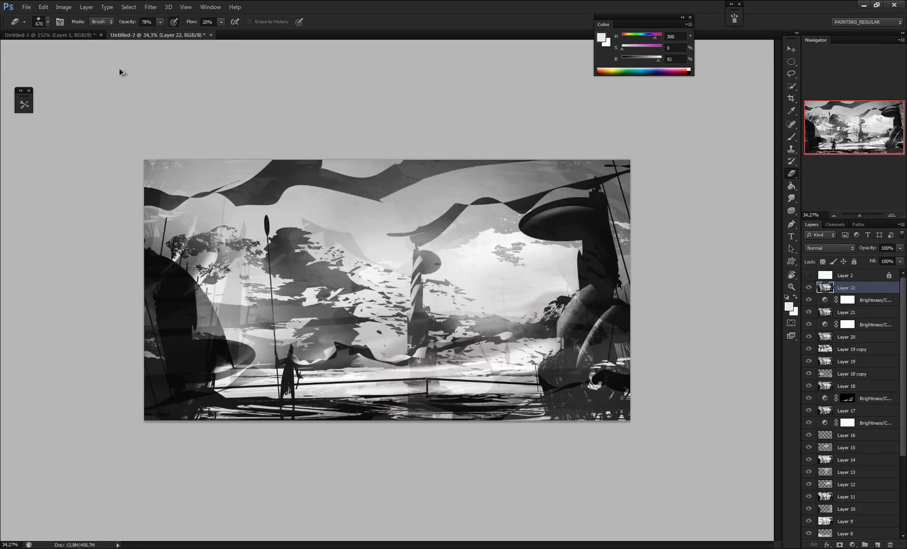
Step: Reduce the document's image size and display the painting at 100%
{"action": "key", "text": "ctrl+minus"}
{"action": "key", "text": "ctrl+alt+i"}
{"action": "left_click", "coordinate": [395, 138]}
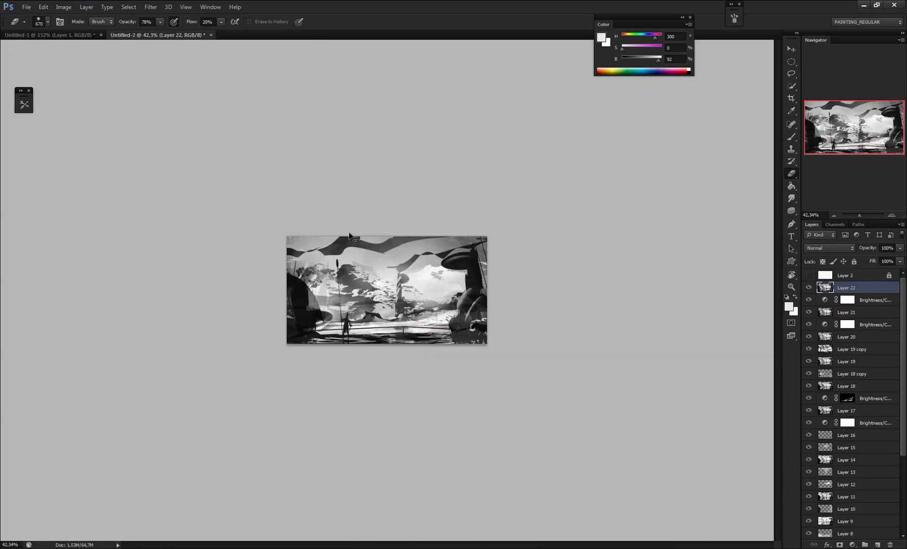
{"action": "key", "text": "ctrl+1"}
{"action": "left_click", "coordinate": [151, 8]}
{"action": "key", "text": "Escape"}
Step: Duplicate the merged layer, try a Zoom radial blur of amount 10 on it, and undo the blur
{"action": "key", "text": "ctrl+j"}
{"action": "left_click", "coordinate": [151, 7]}
{"action": "mouse_move", "coordinate": [171, 103]}
{"action": "left_click", "coordinate": [105, 197]}
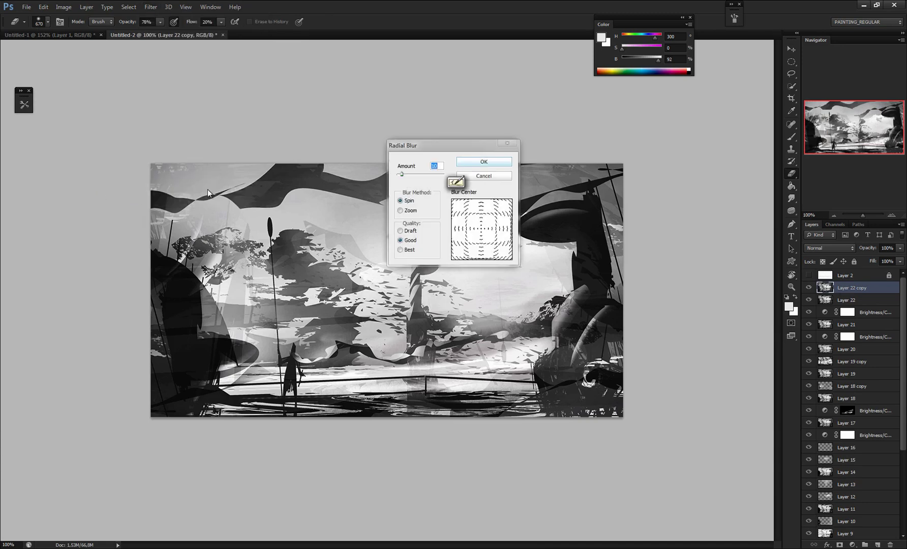
{"action": "left_click", "coordinate": [513, 288]}
{"action": "left_click", "coordinate": [407, 206]}
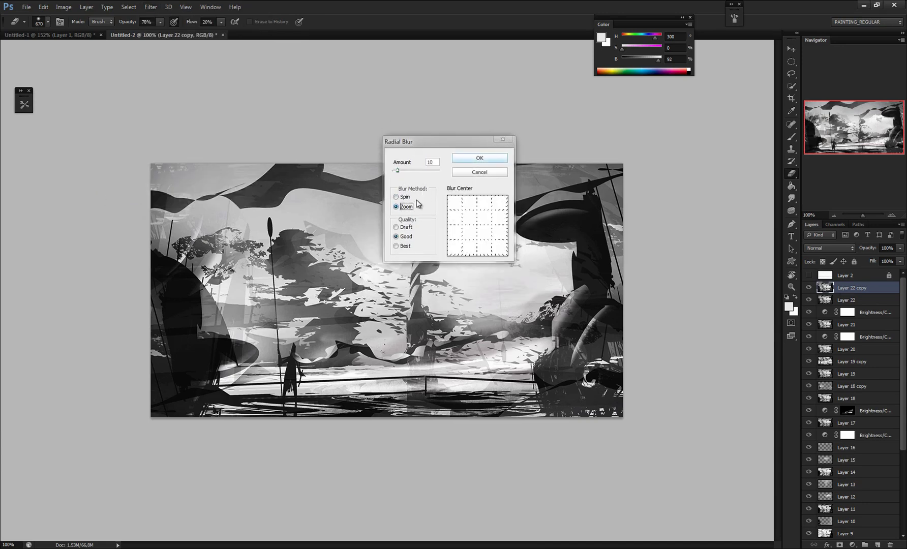
{"action": "left_click", "coordinate": [485, 162]}
{"action": "key", "text": "ctrl+z"}
Step: Try a Zoom radial blur of 10 with a shifted center at reduced layer opacity, and delete the blurred duplicate
{"action": "left_click", "coordinate": [150, 6]}
{"action": "mouse_move", "coordinate": [174, 106]}
{"action": "left_click", "coordinate": [113, 200]}
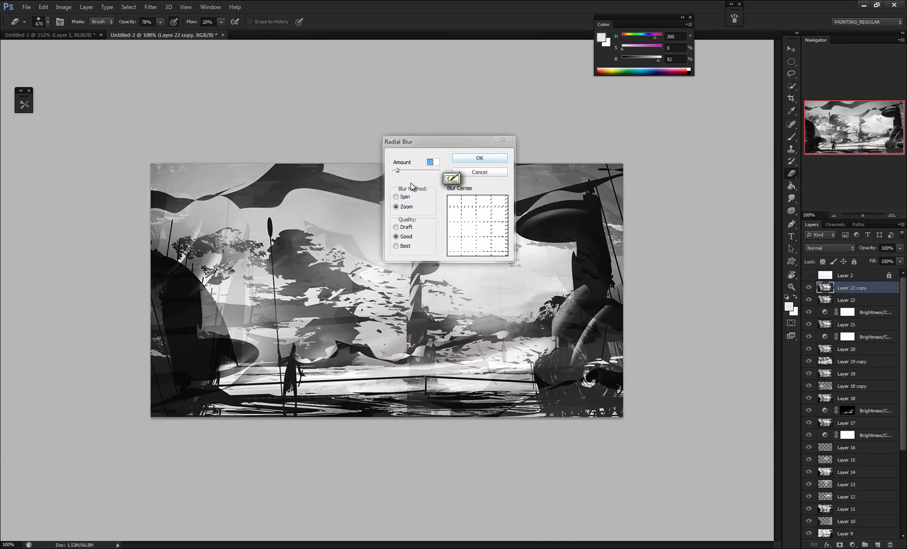
{"action": "left_click", "coordinate": [479, 158]}
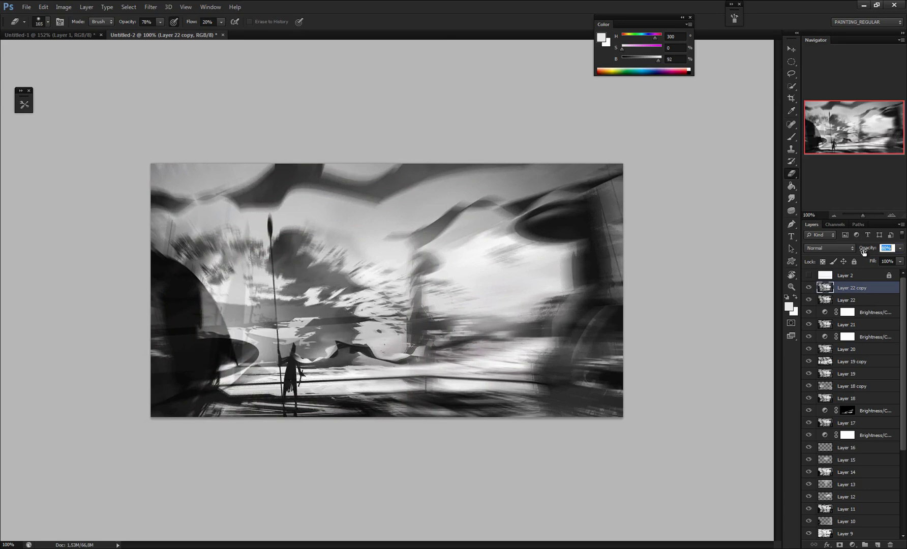
{"action": "left_click_drag", "start_coordinate": [864, 253], "coordinate": [840, 252]}
{"action": "key", "text": "Delete"}
Step: Apply a Zoom radial blur of amount 10 to the merged layer, centered on the standing figure, and check it mirrored
{"action": "left_click", "coordinate": [150, 6]}
{"action": "mouse_move", "coordinate": [175, 103]}
{"action": "left_click", "coordinate": [113, 200]}
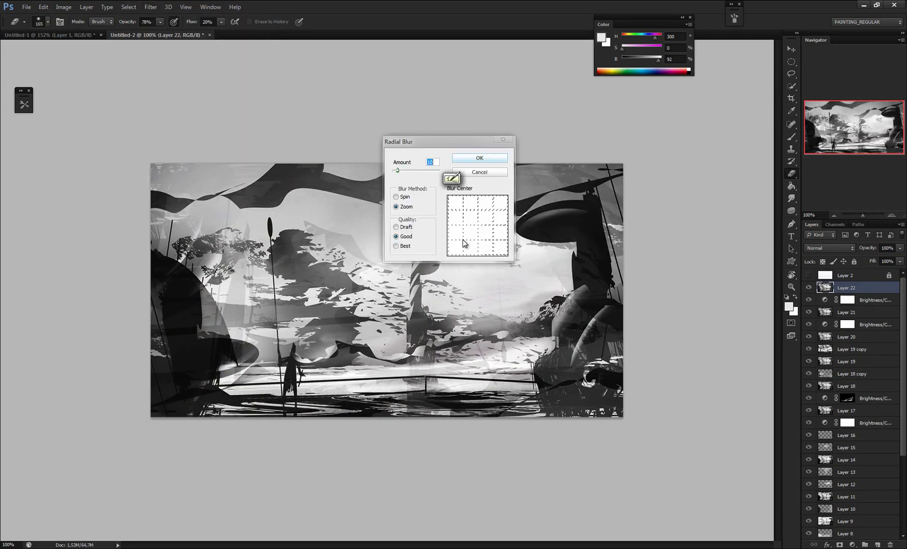
{"action": "left_click", "coordinate": [479, 159]}
{"action": "key", "text": "ctrl+shift+h"}
{"action": "key", "text": "ctrl+shift+h"}
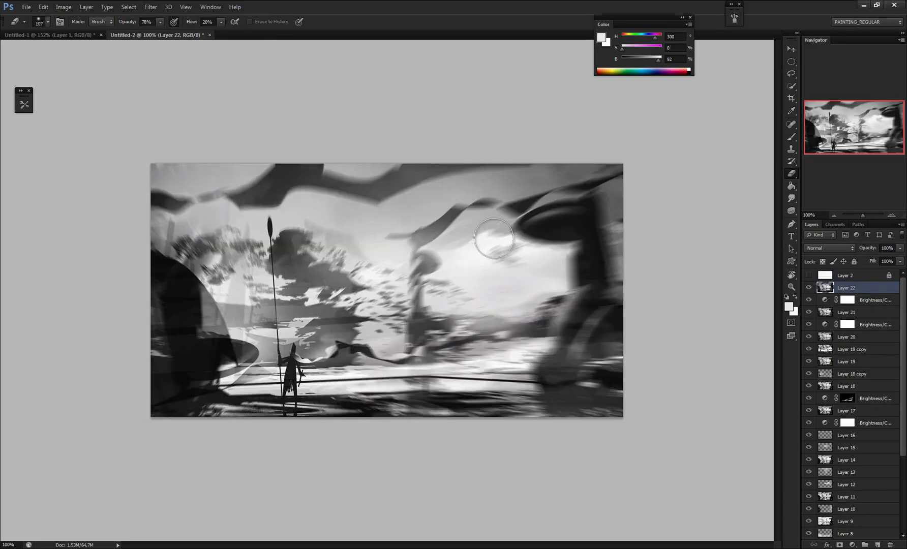
Step: Merge a copy of all visible layers and start a Lens Correction with a darkening vignette amount of -20
{"action": "key", "text": "ctrl+alt+shift+e"}
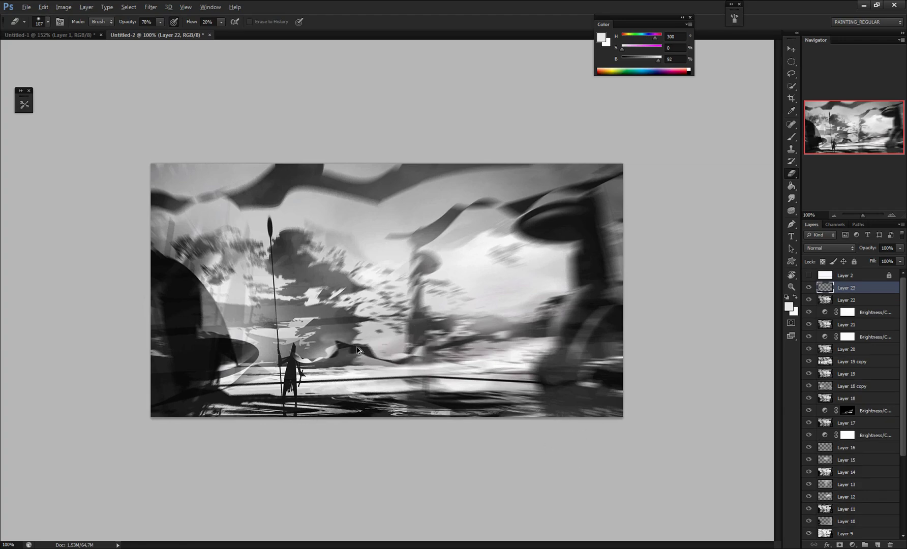
{"action": "left_click", "coordinate": [150, 6]}
{"action": "left_click", "coordinate": [176, 63]}
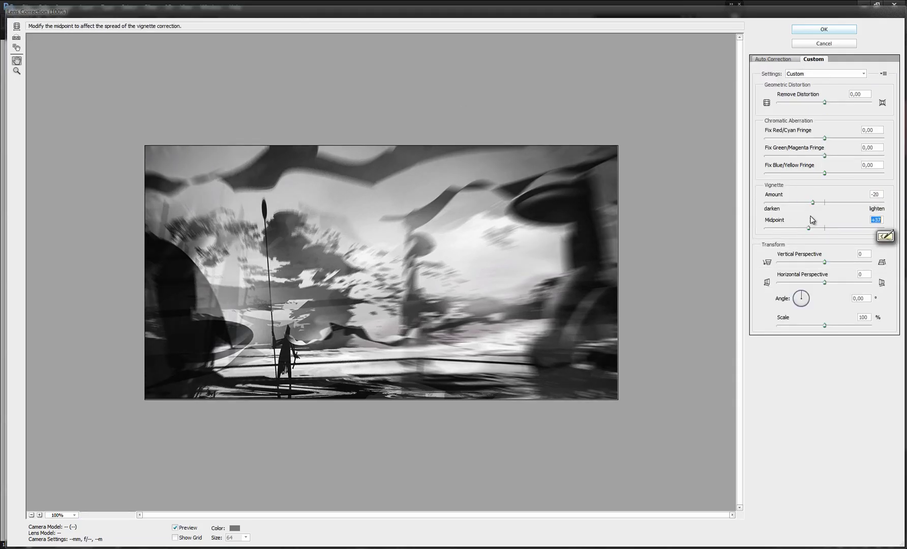